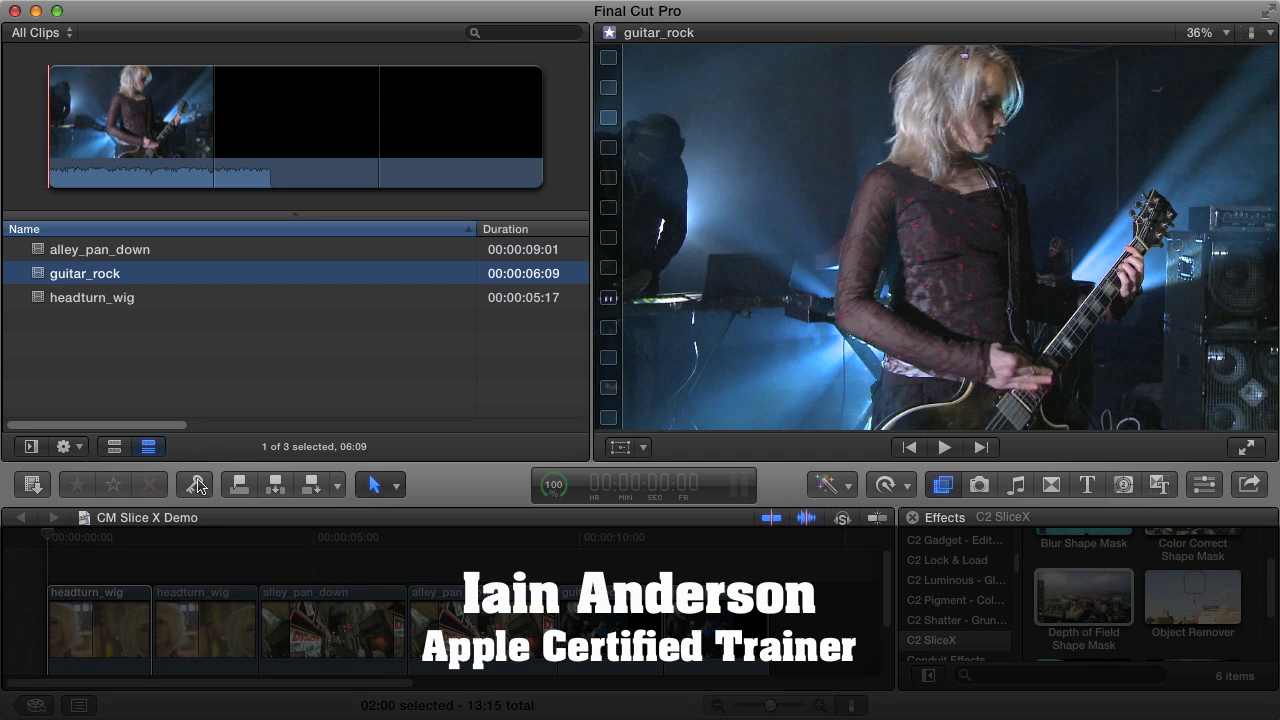
Step: Play the six-clip 13:15 CM Slice X Demo timeline and rewind the playhead to its start
left_click(45, 557)
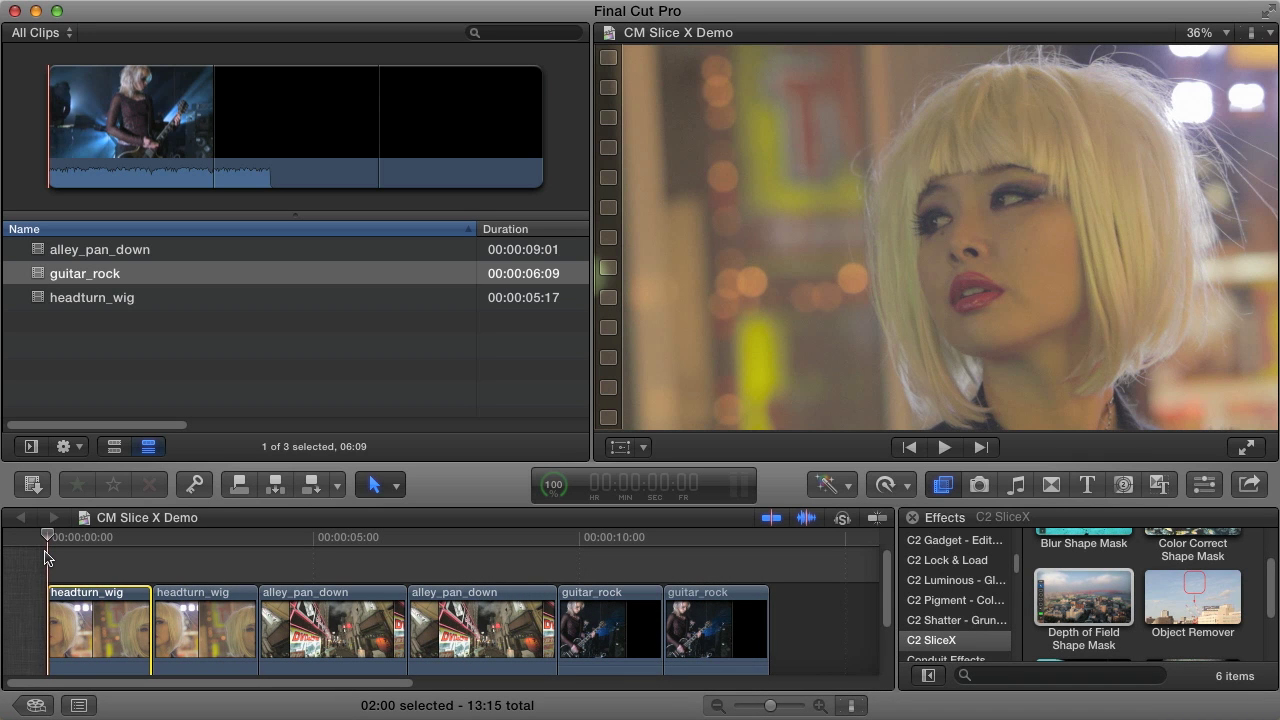
key("space")
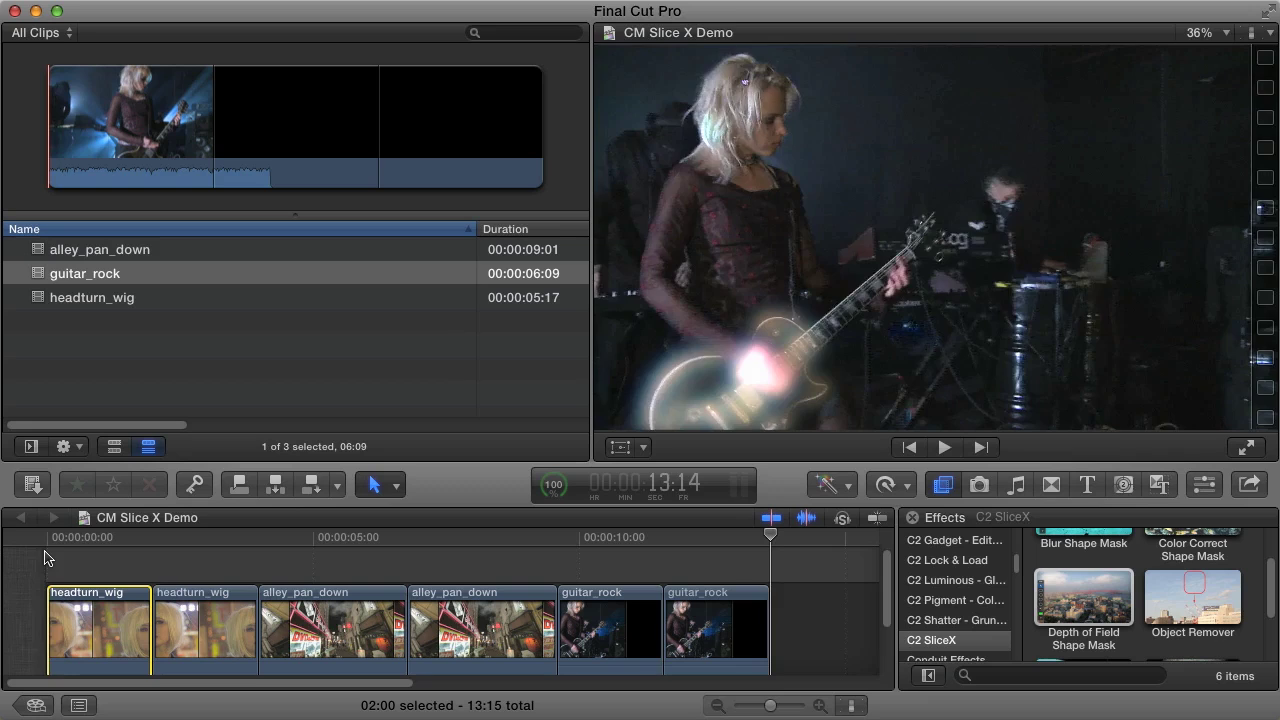
key("Home")
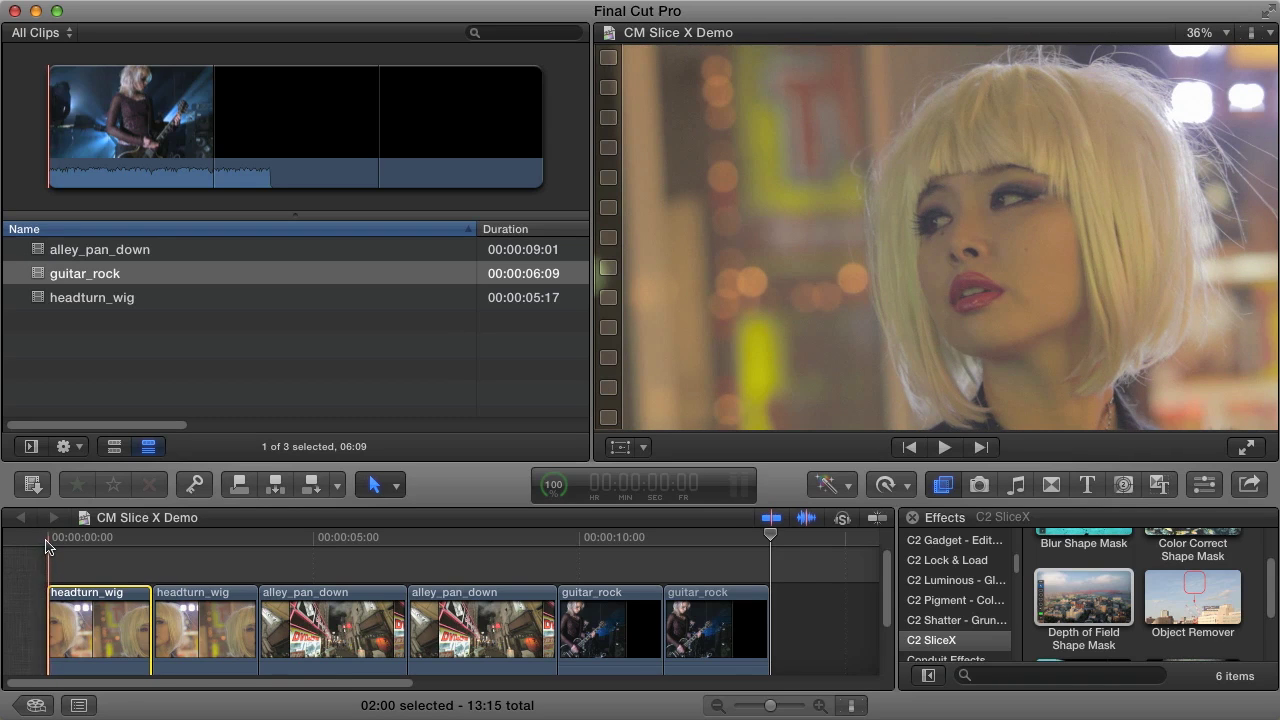
left_click(47, 542)
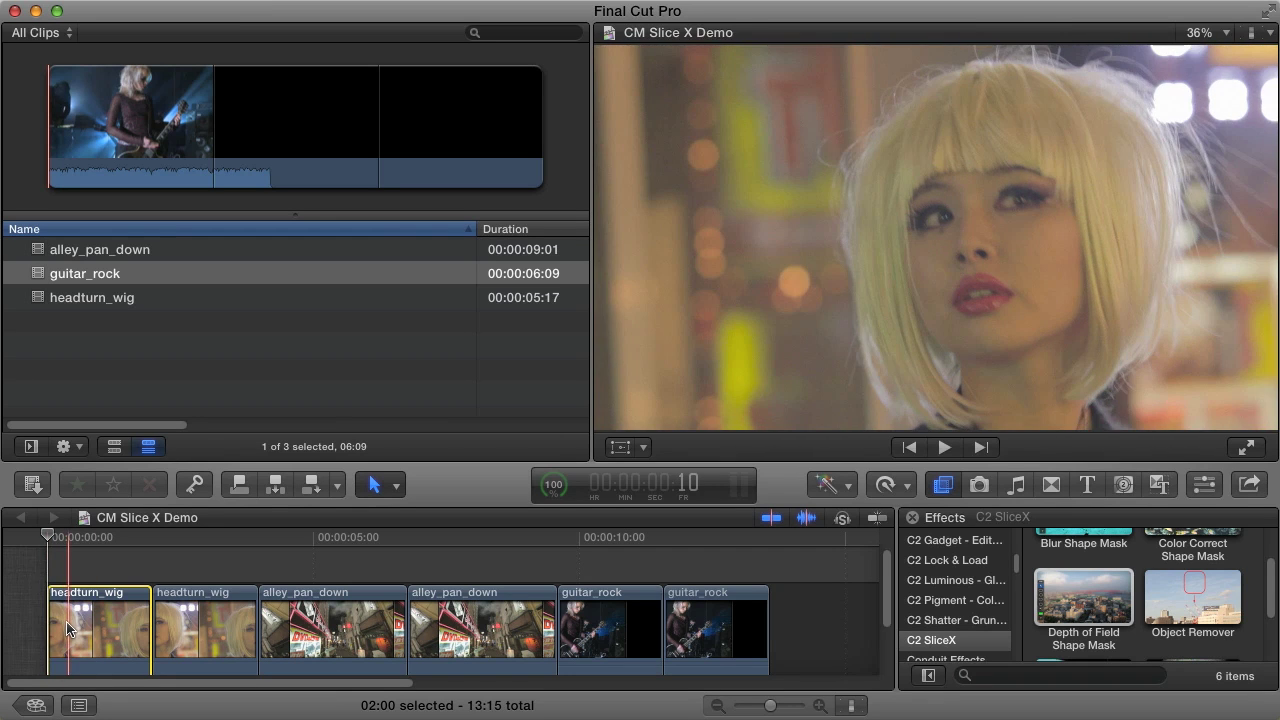
Step: Turn on Luma S Curve and apply Color Correct Shape Mask to the first headturn_wig clip
key("super+4")
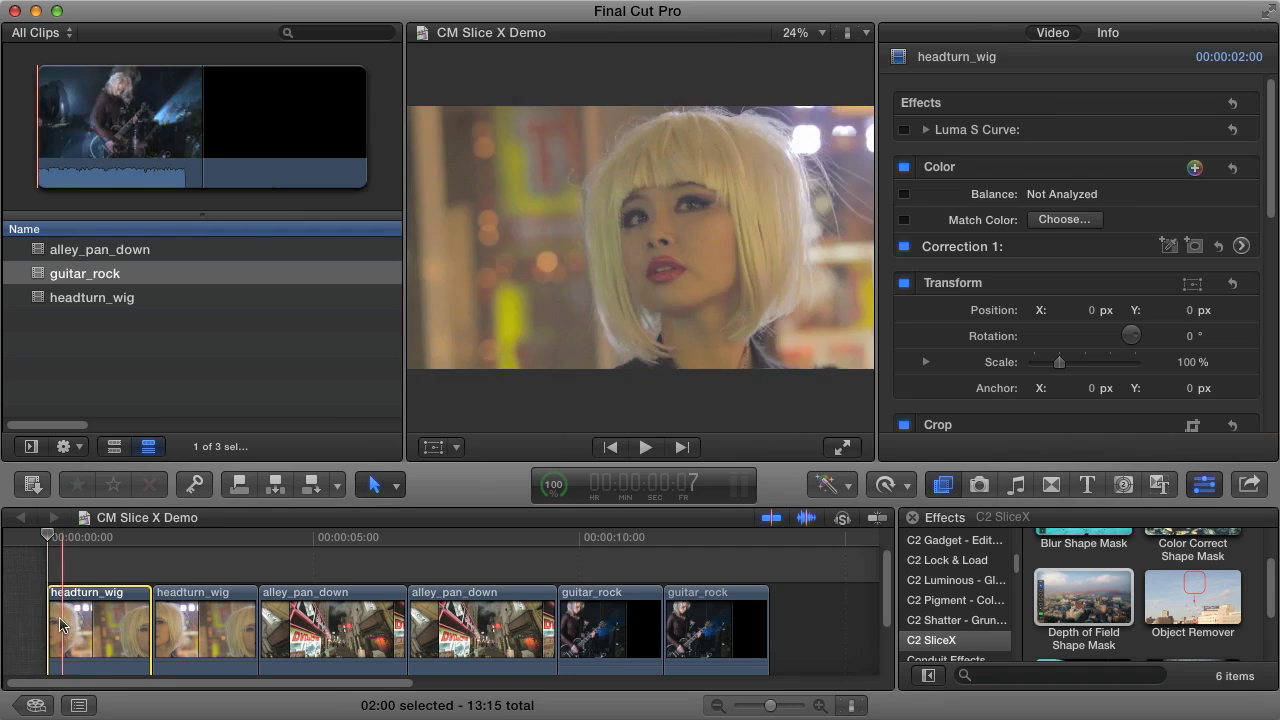
left_click(905, 130)
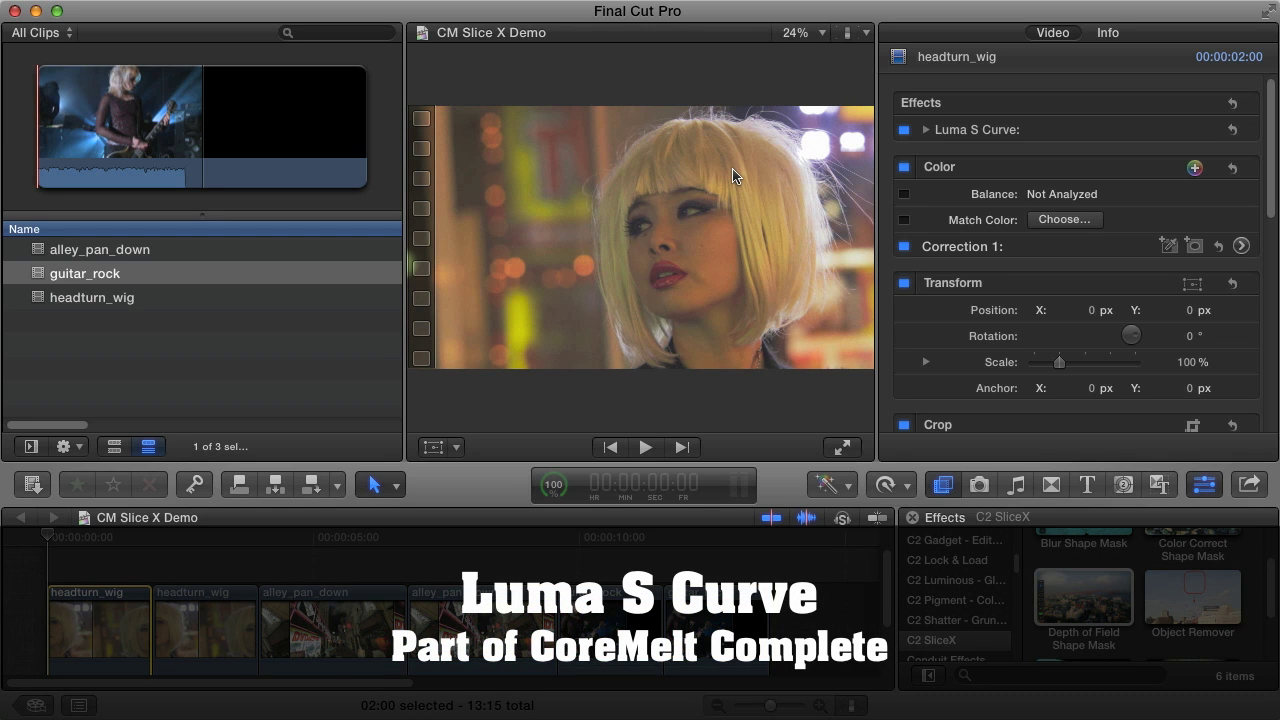
scroll(1190, 590, "up", 2)
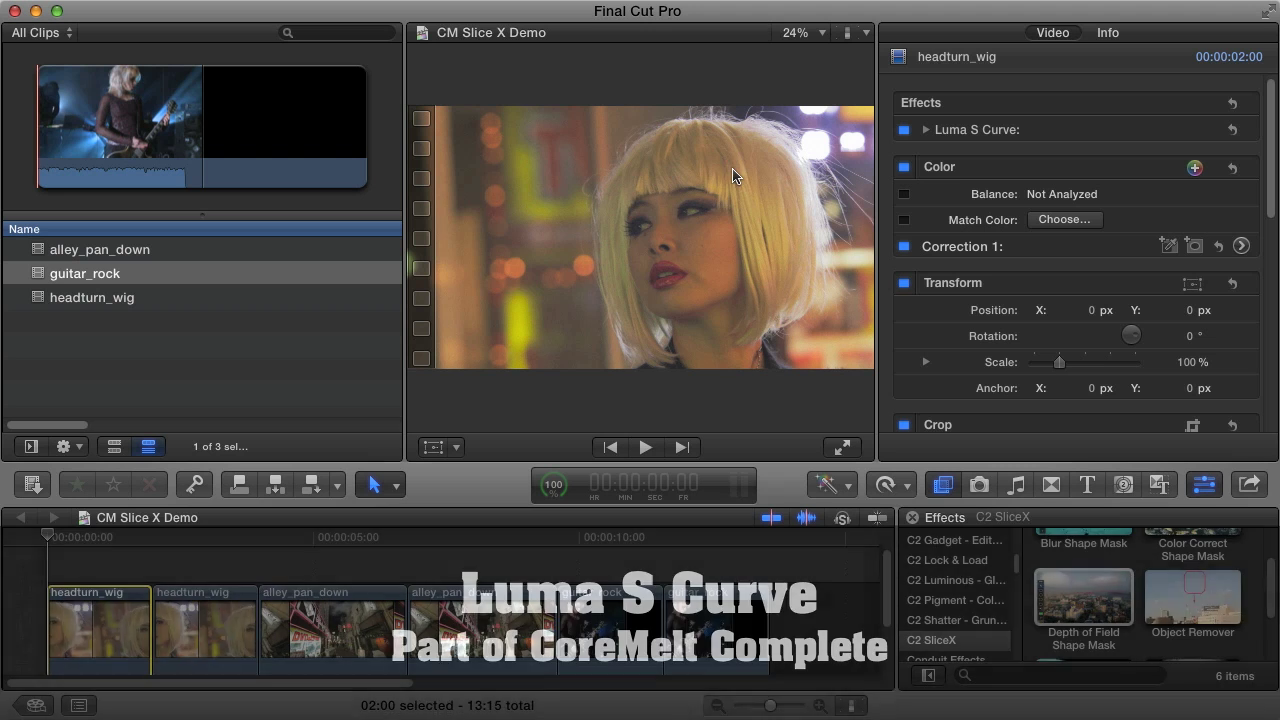
left_click_drag(1193, 565, 94, 613)
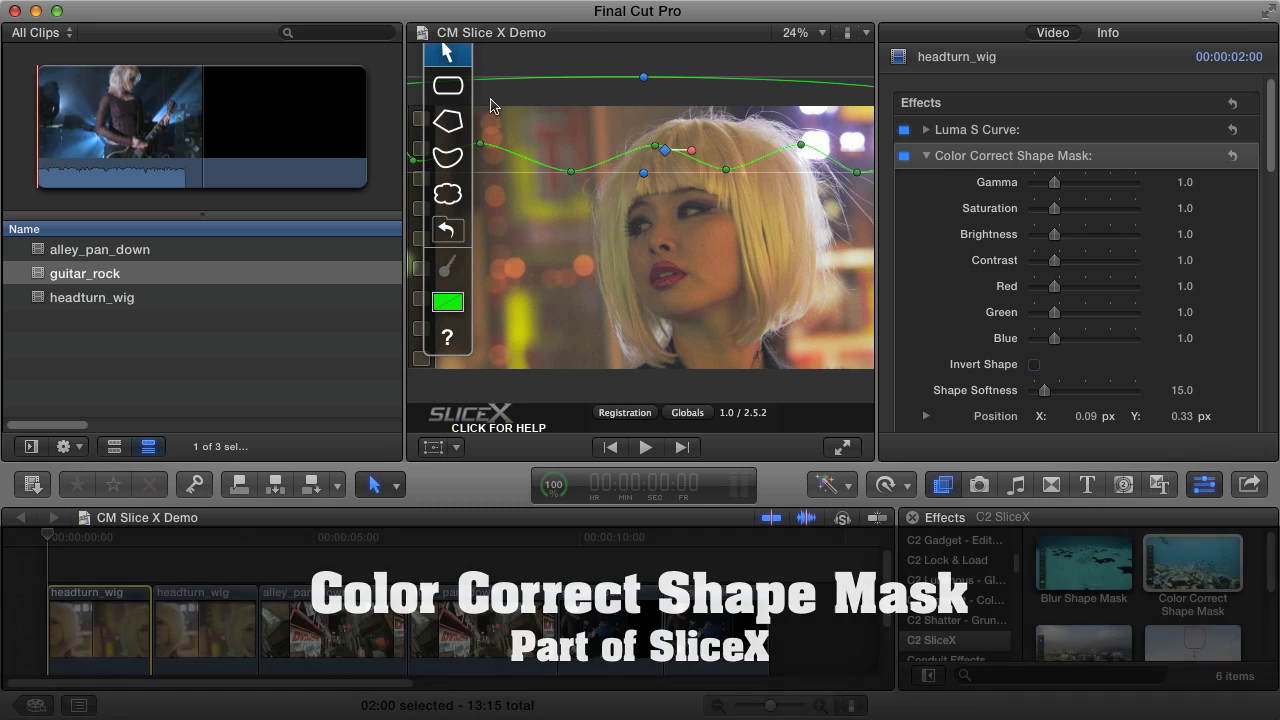
left_click_drag(458, 76, 456, 100)
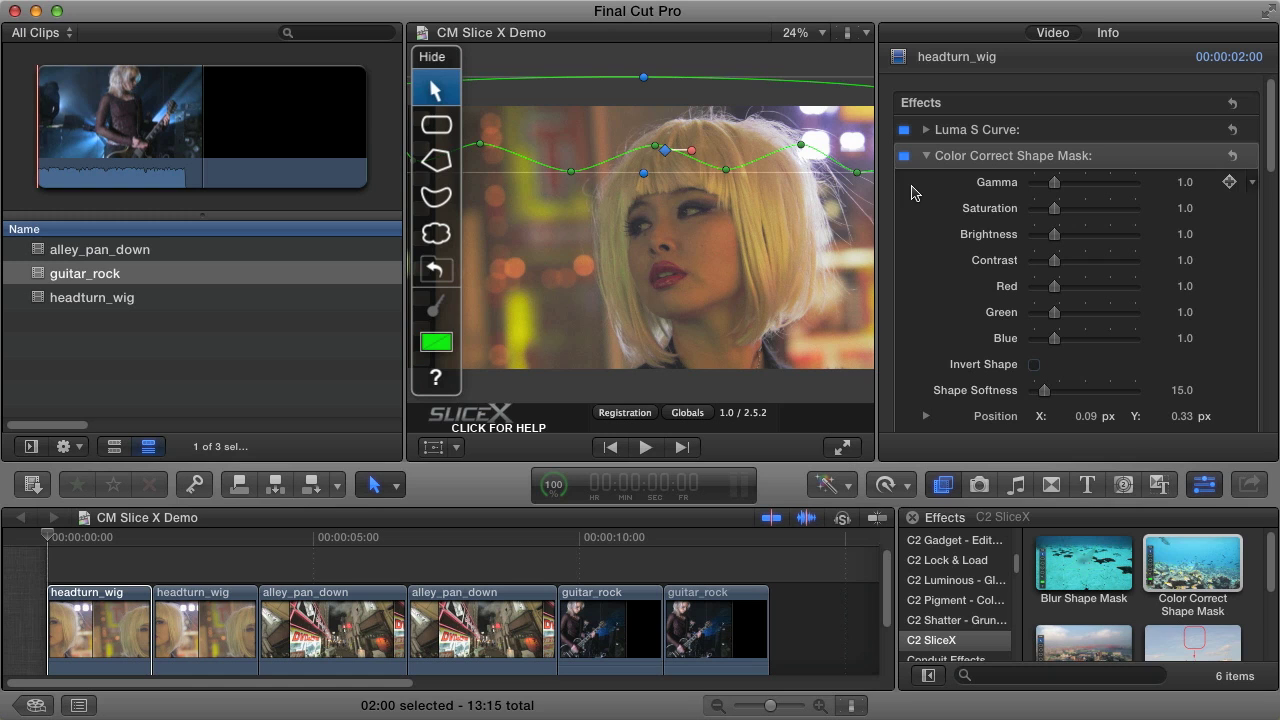
Step: Raise the mask's Red to 2.34 and draw a freehand mask down the face's left edge
left_click_drag(1049, 287, 1080, 288)
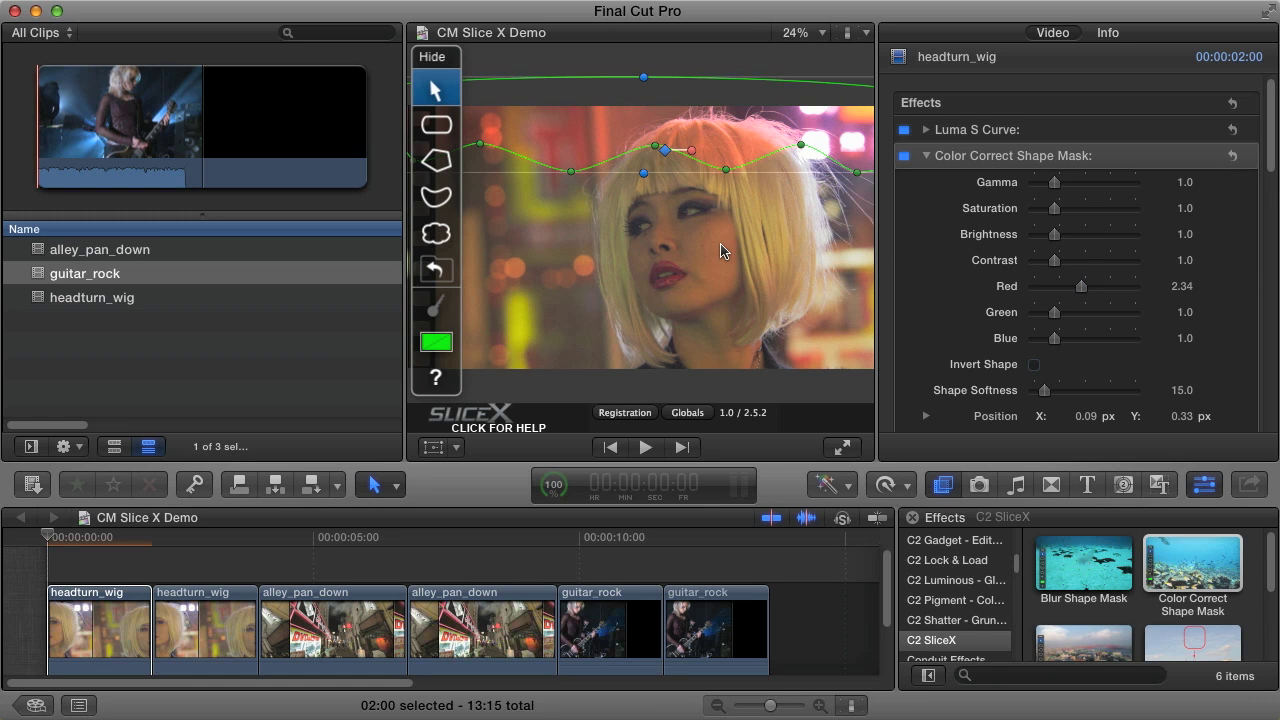
left_click(438, 234)
mouse_move(599, 189)
left_mouse_down()
mouse_move(616, 358)
mouse_move(660, 335)
mouse_move(598, 188)
left_mouse_up()
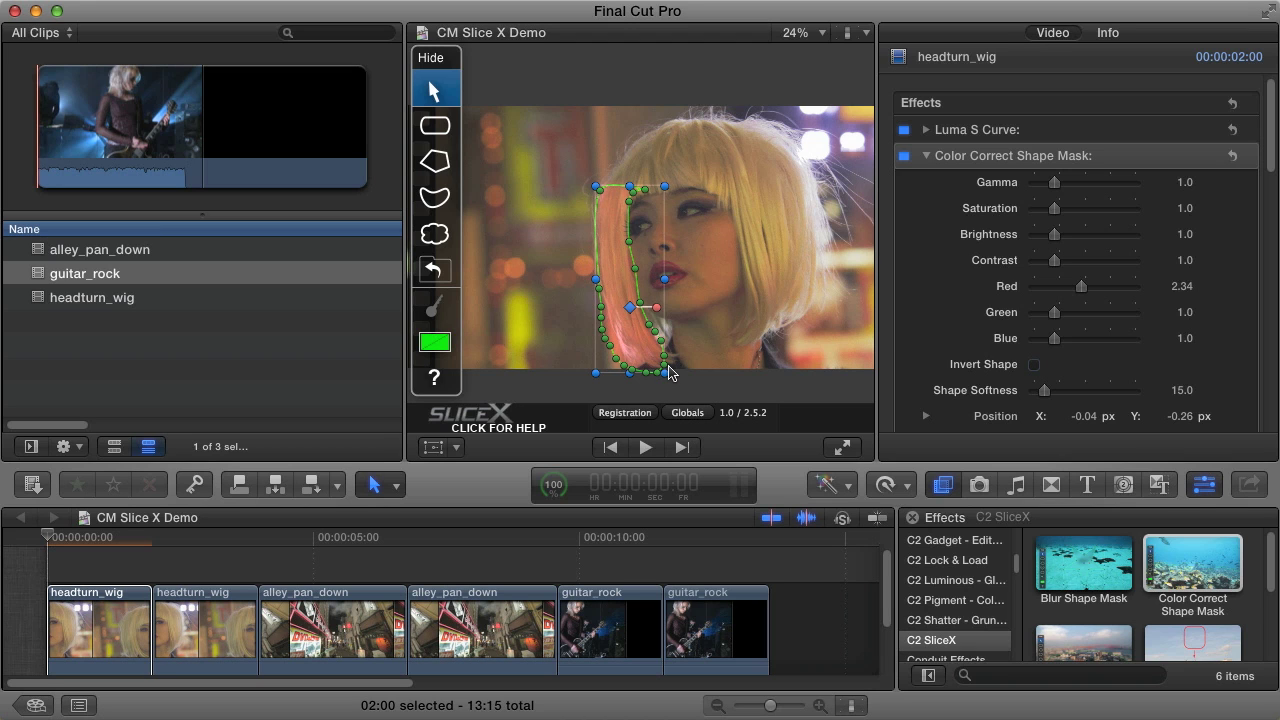
Step: Start a bezier mask at the wig's left edge, placing points along the chin, jaw and forehead
left_click(435, 198)
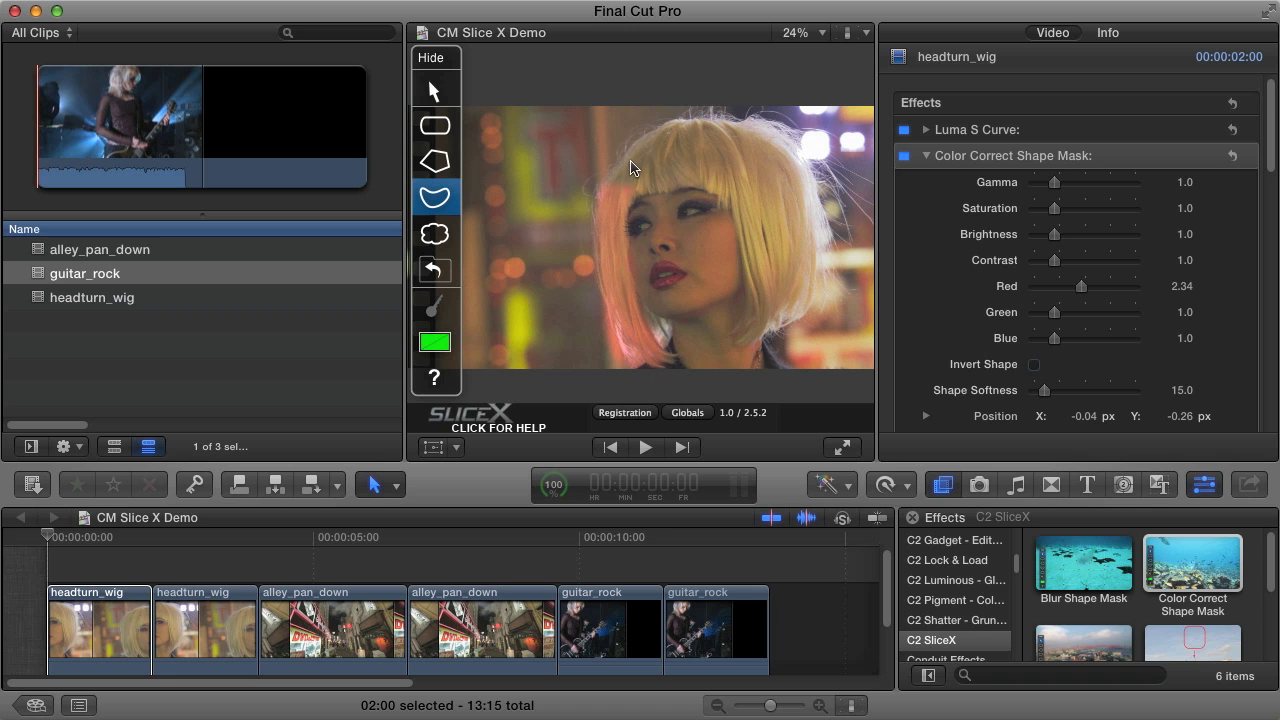
left_click(622, 161)
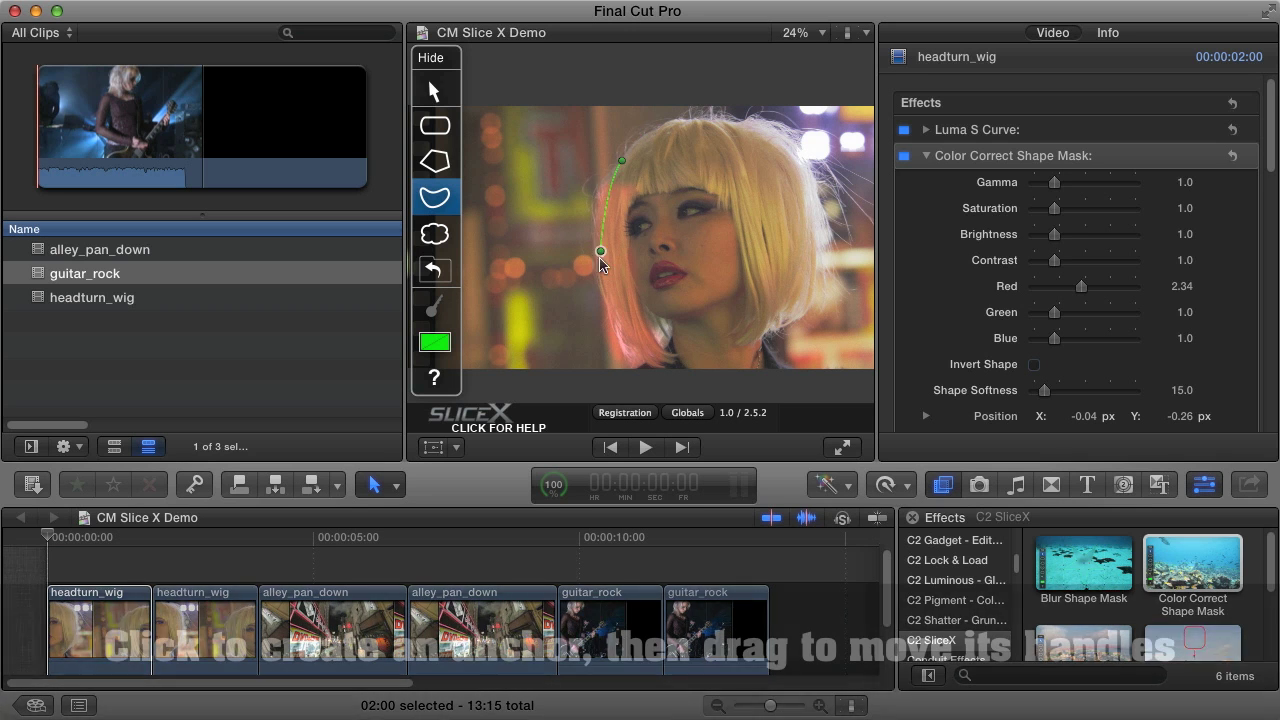
left_click(600, 282)
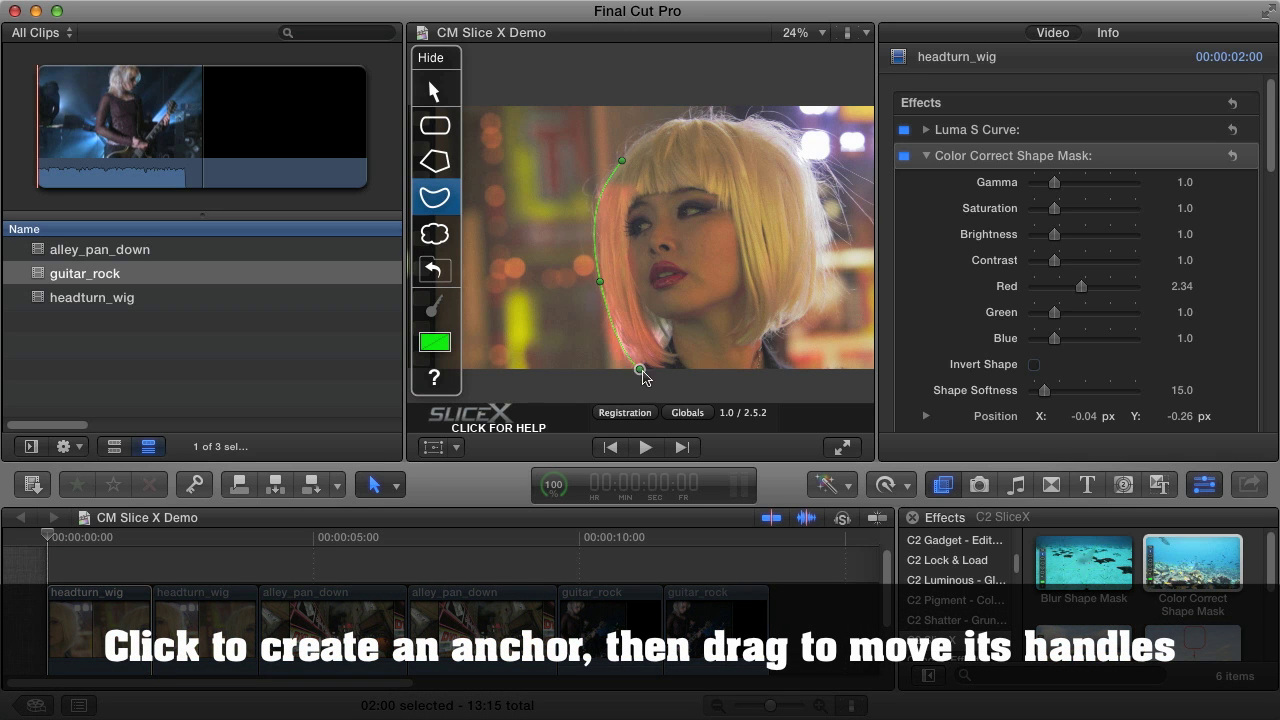
left_click(644, 369)
left_click(676, 358)
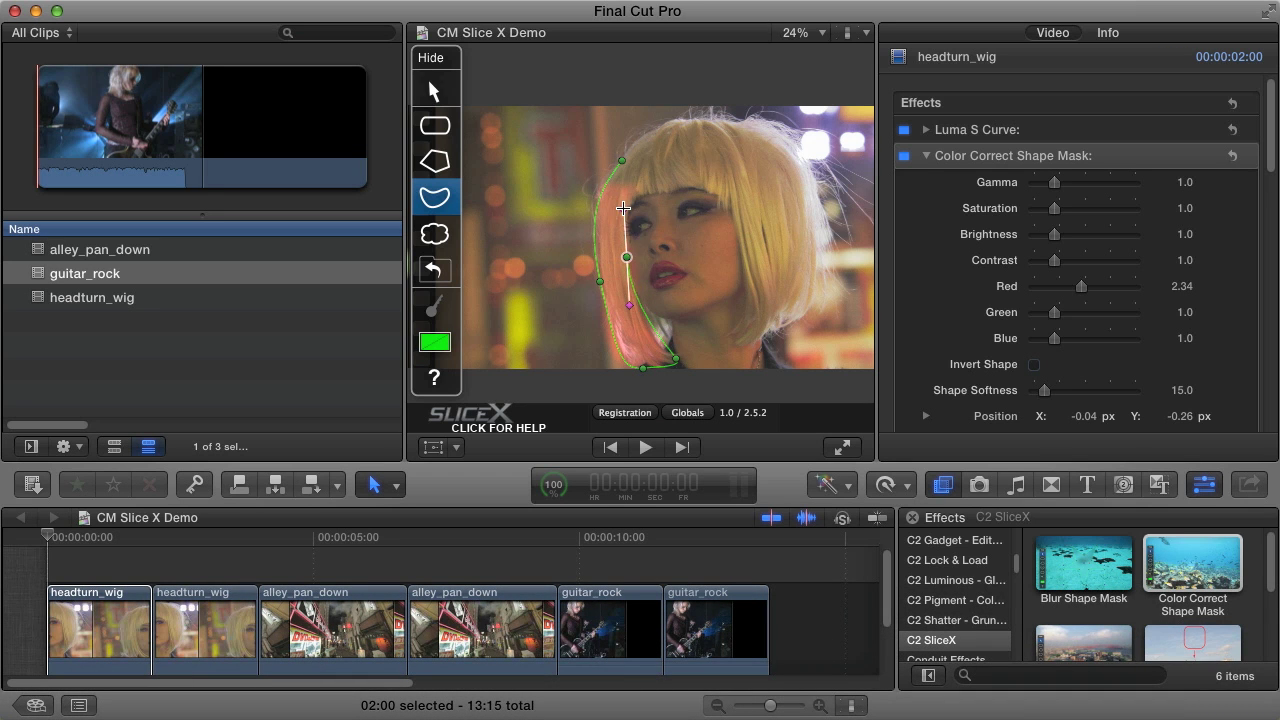
left_click(627, 256)
left_click(646, 193)
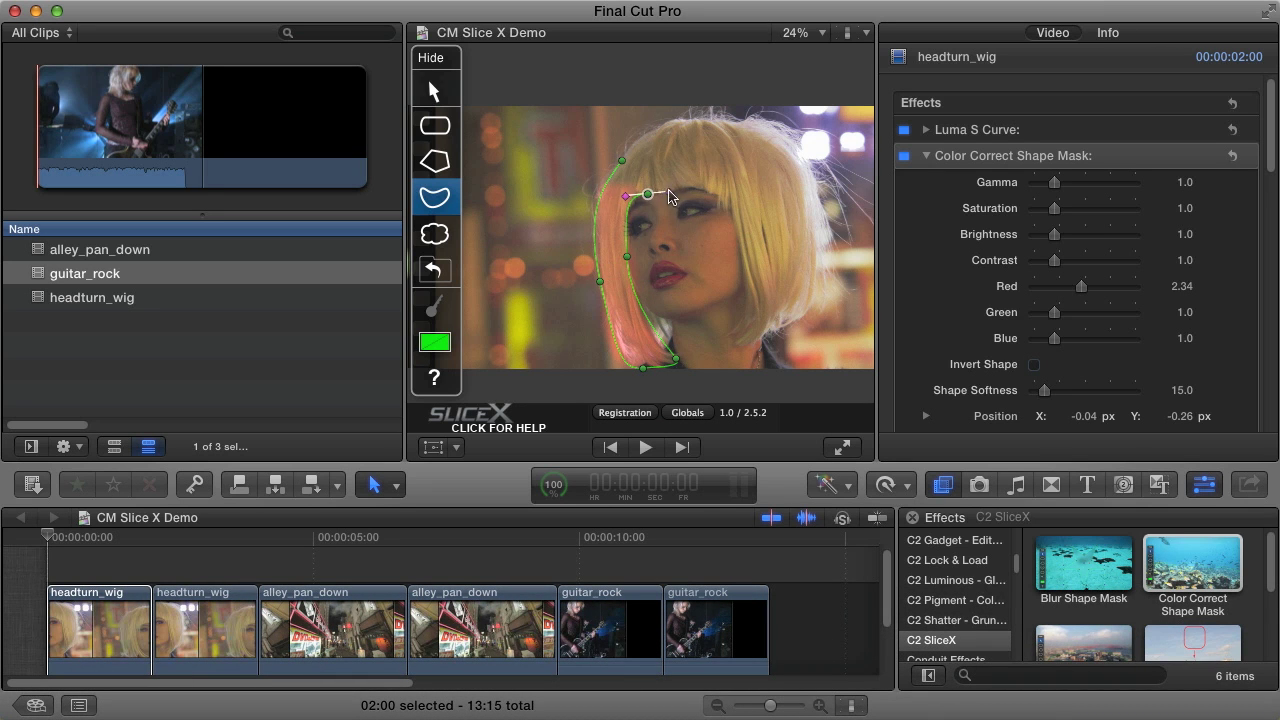
left_click(704, 191)
Step: Curve the mask around the hair's right side and top, close it, and set Shape Softness to 33
left_click_drag(744, 268, 750, 322)
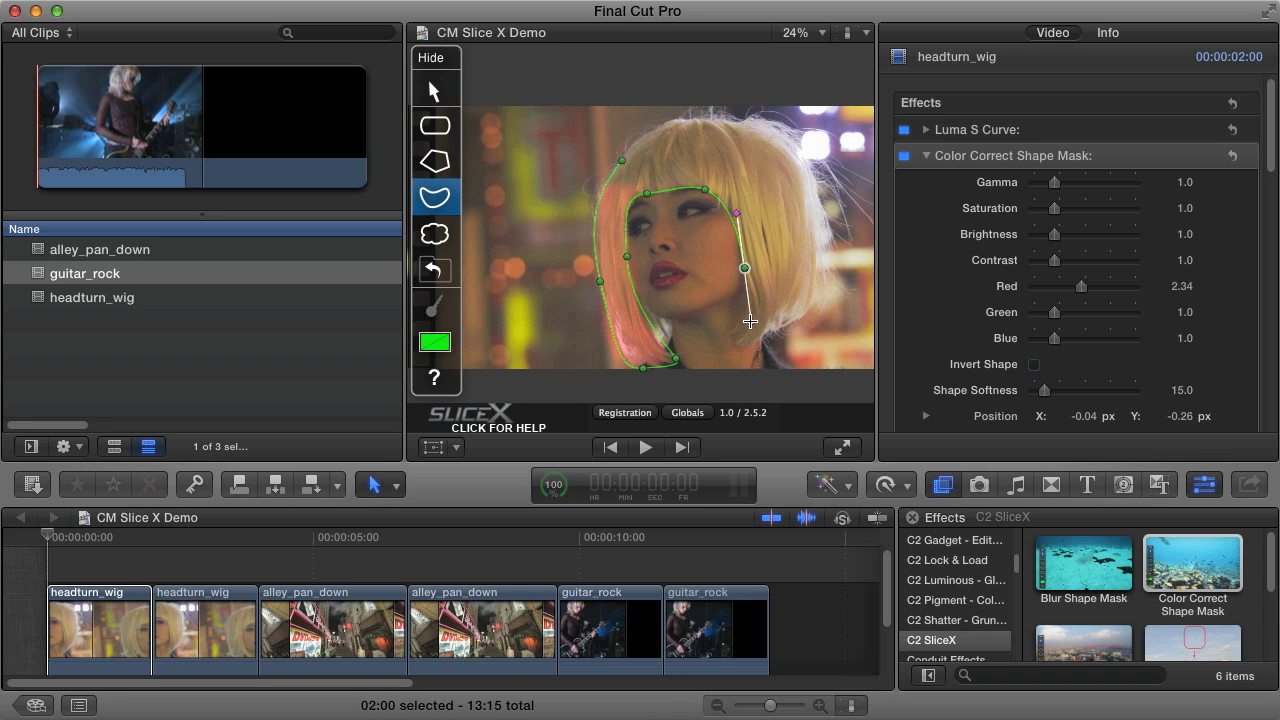
left_click(730, 337)
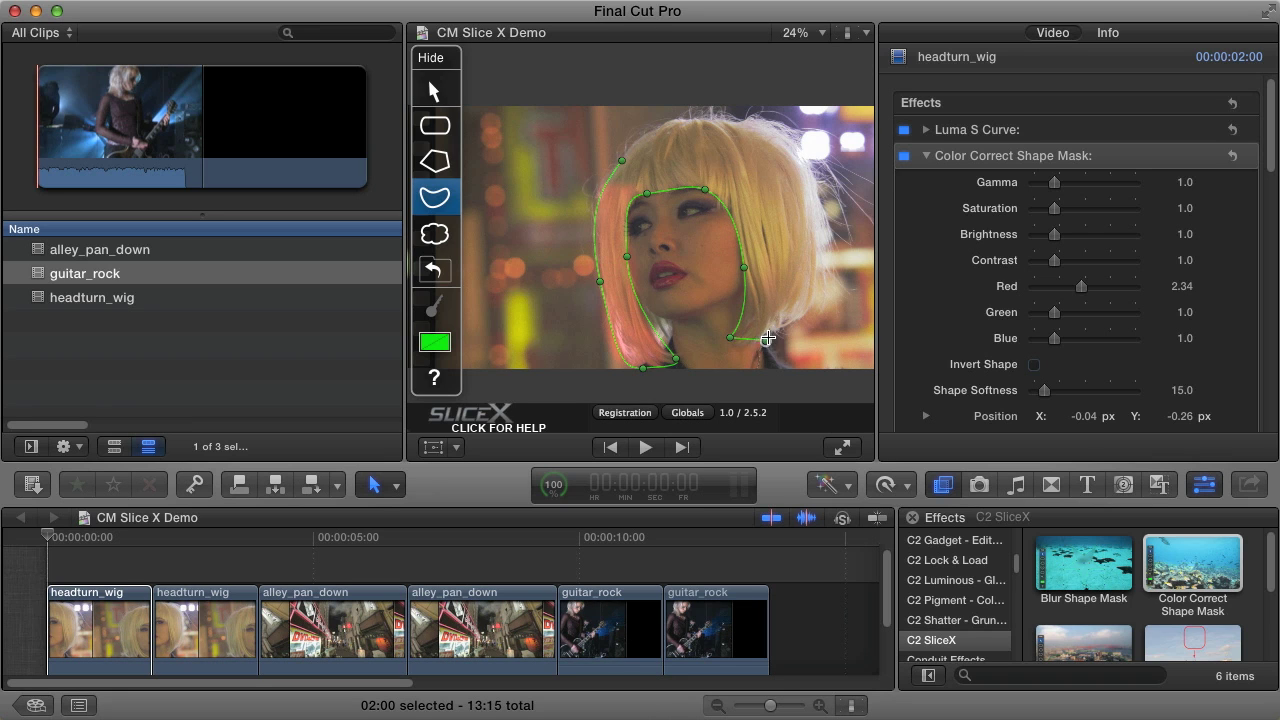
left_click(767, 338)
left_click_drag(826, 219, 804, 152)
left_click_drag(753, 118, 728, 120)
left_click(665, 124)
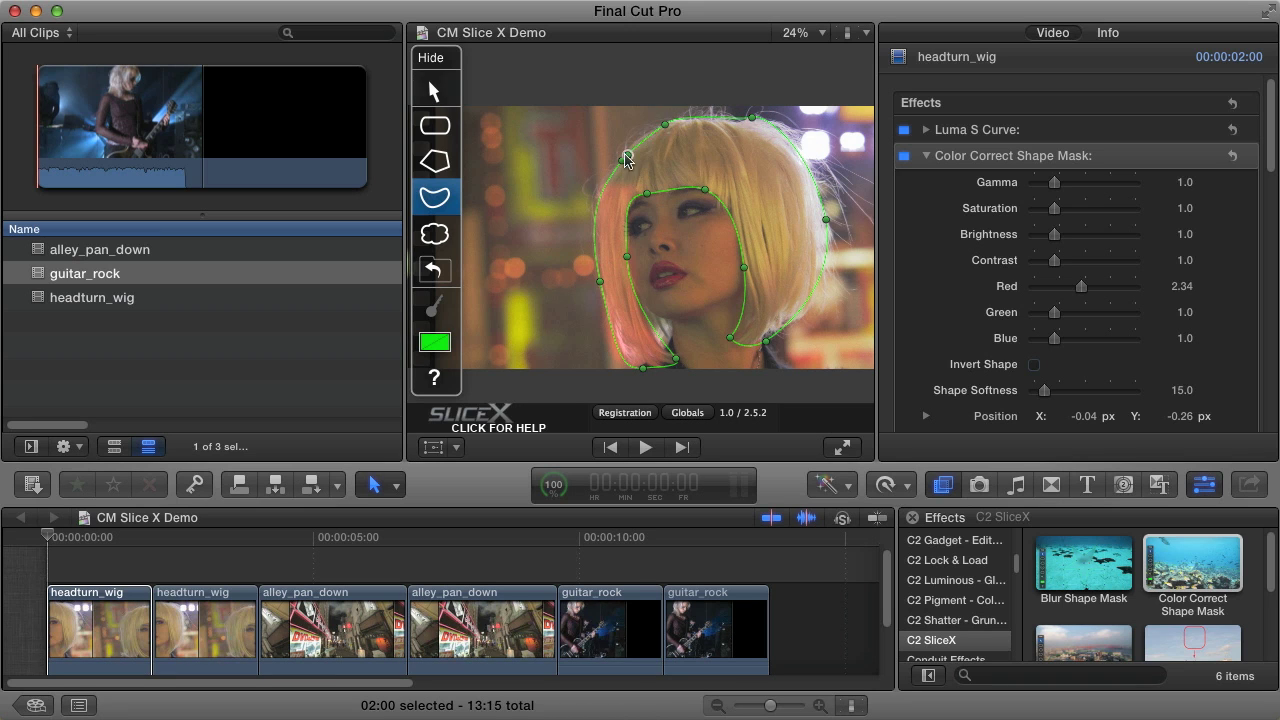
left_click(623, 161)
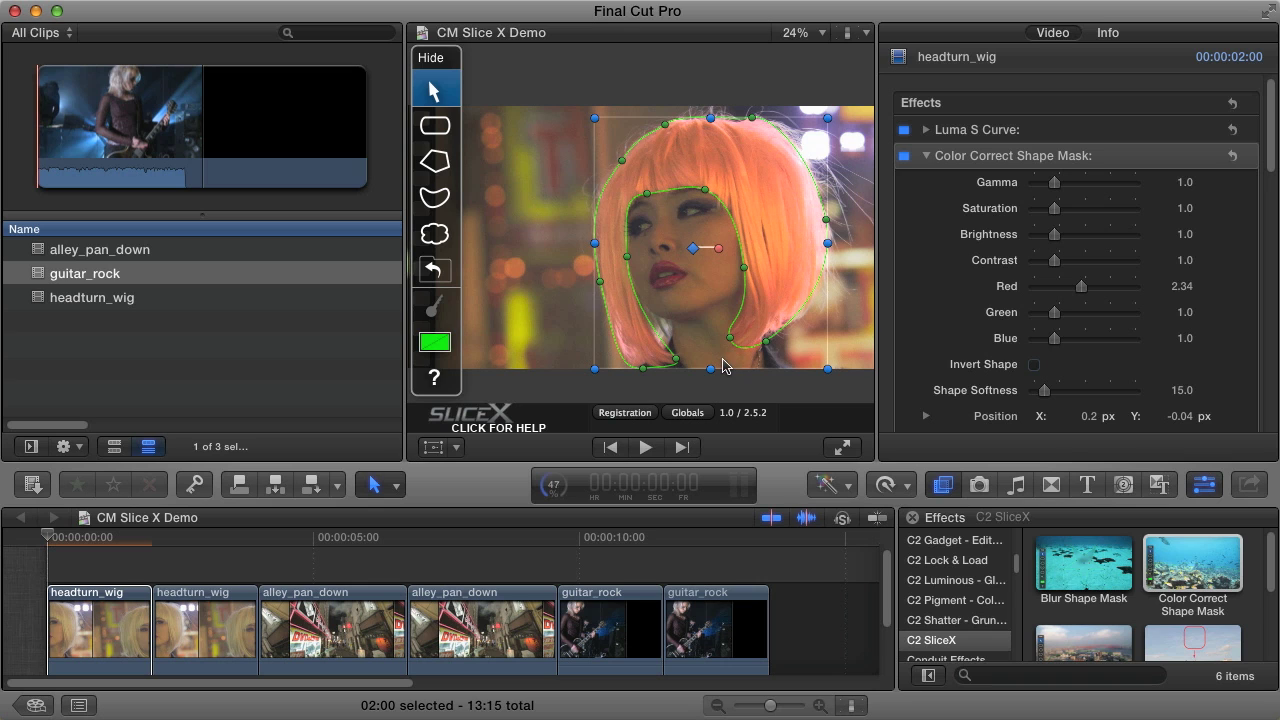
left_click_drag(1044, 391, 1055, 393)
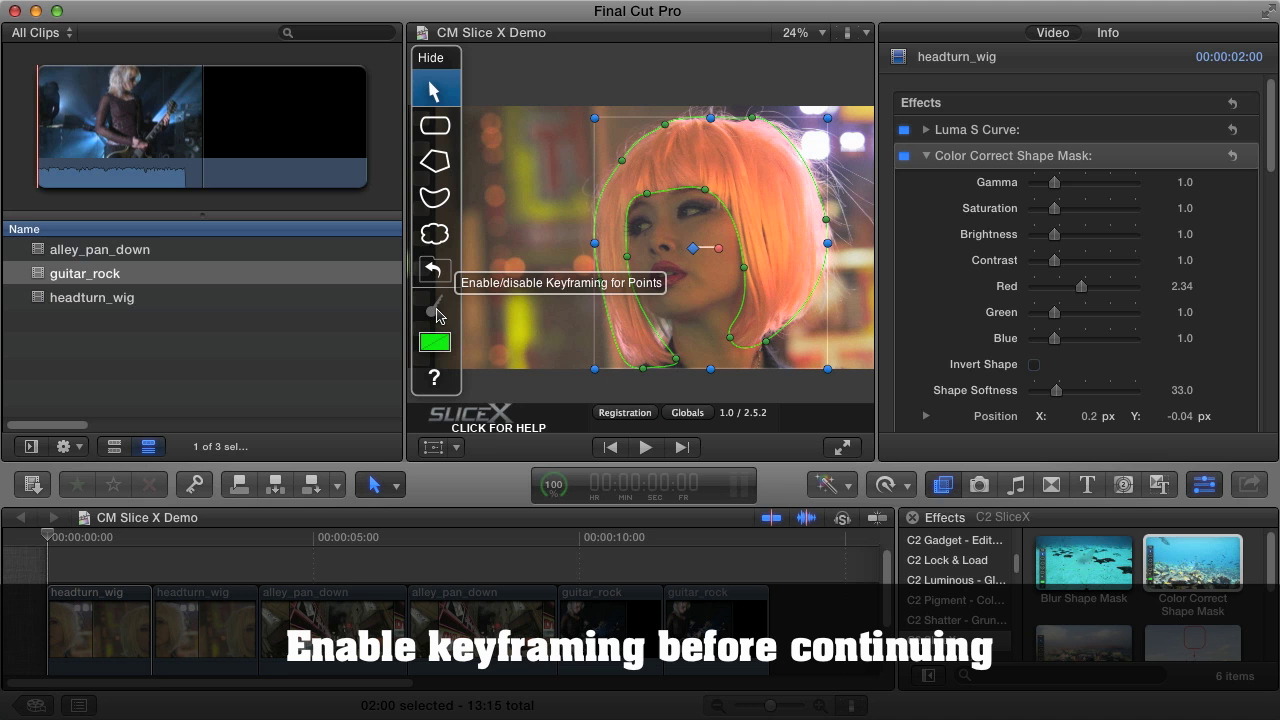
Step: Enable mask point keyframing, hide the Inspector, and drag the upper-left anchor outward to set a keyframe
left_click(435, 311)
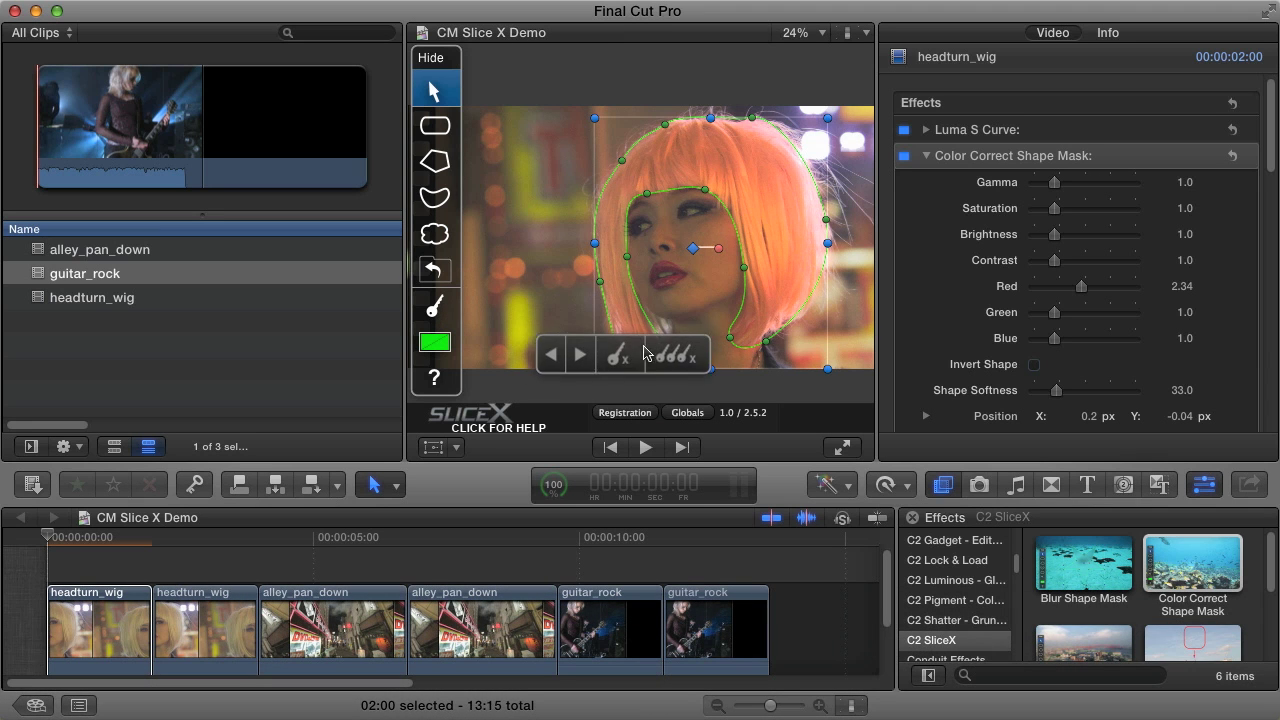
left_click_drag(600, 362, 585, 372)
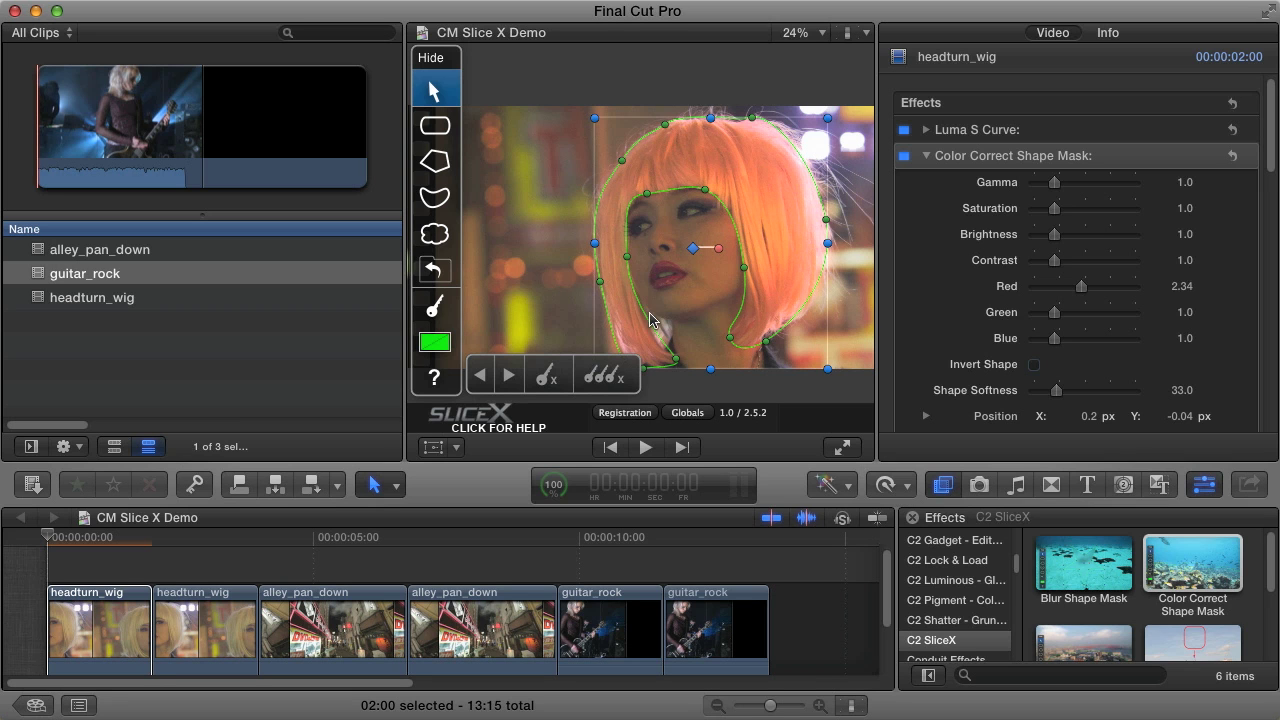
key("super+4")
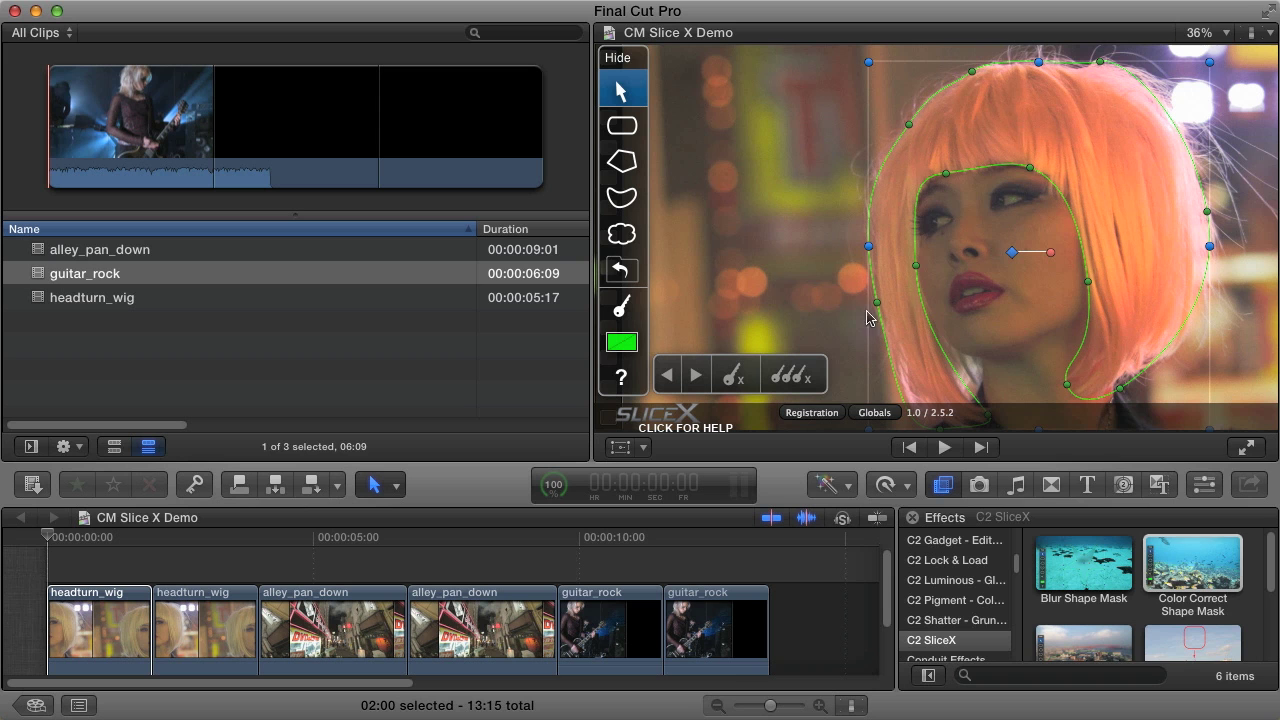
left_click_drag(879, 310, 876, 304)
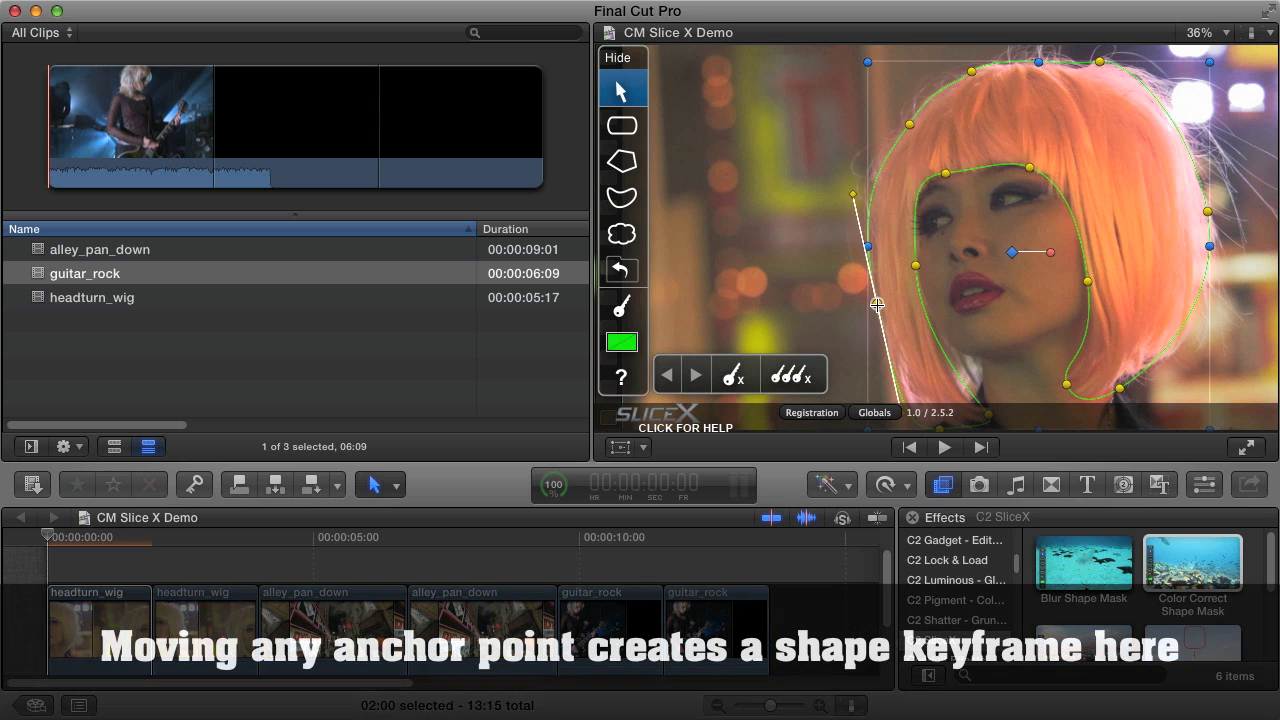
left_click(909, 126)
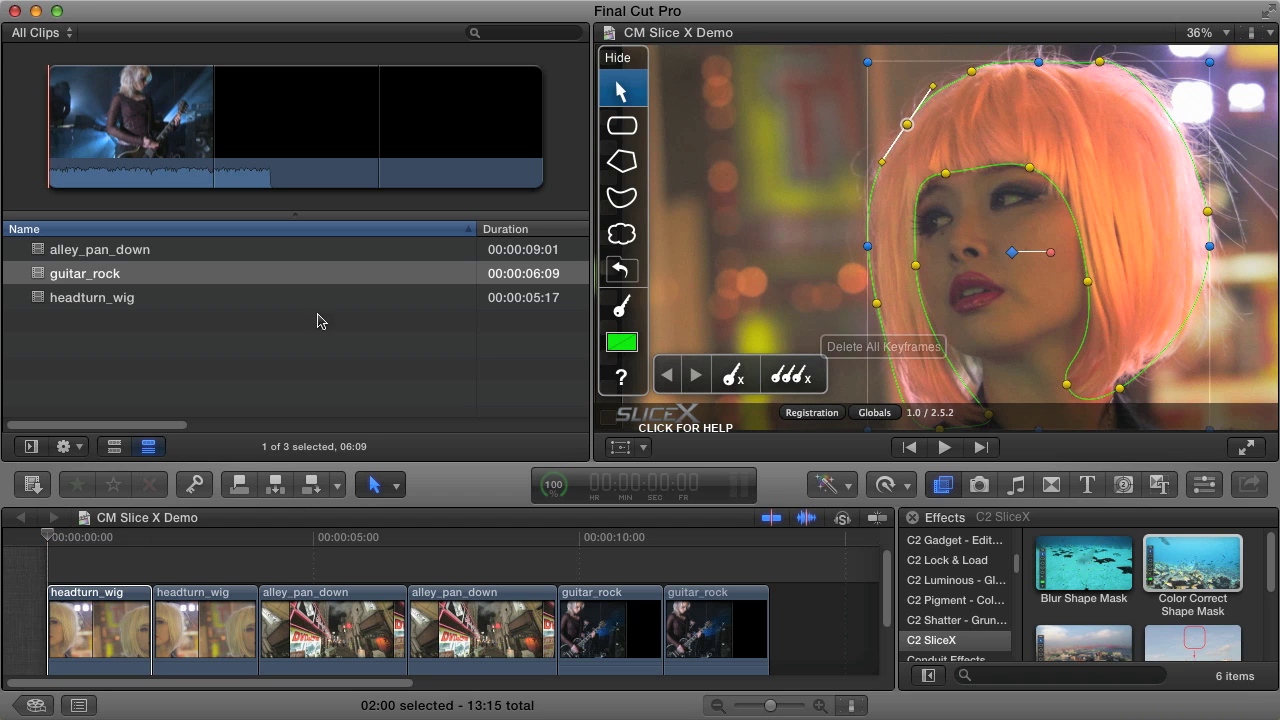
Step: At the first headturn_wig clip's start, reshape the inner mask curve along the cheek, forehead and chin
left_click(56, 613)
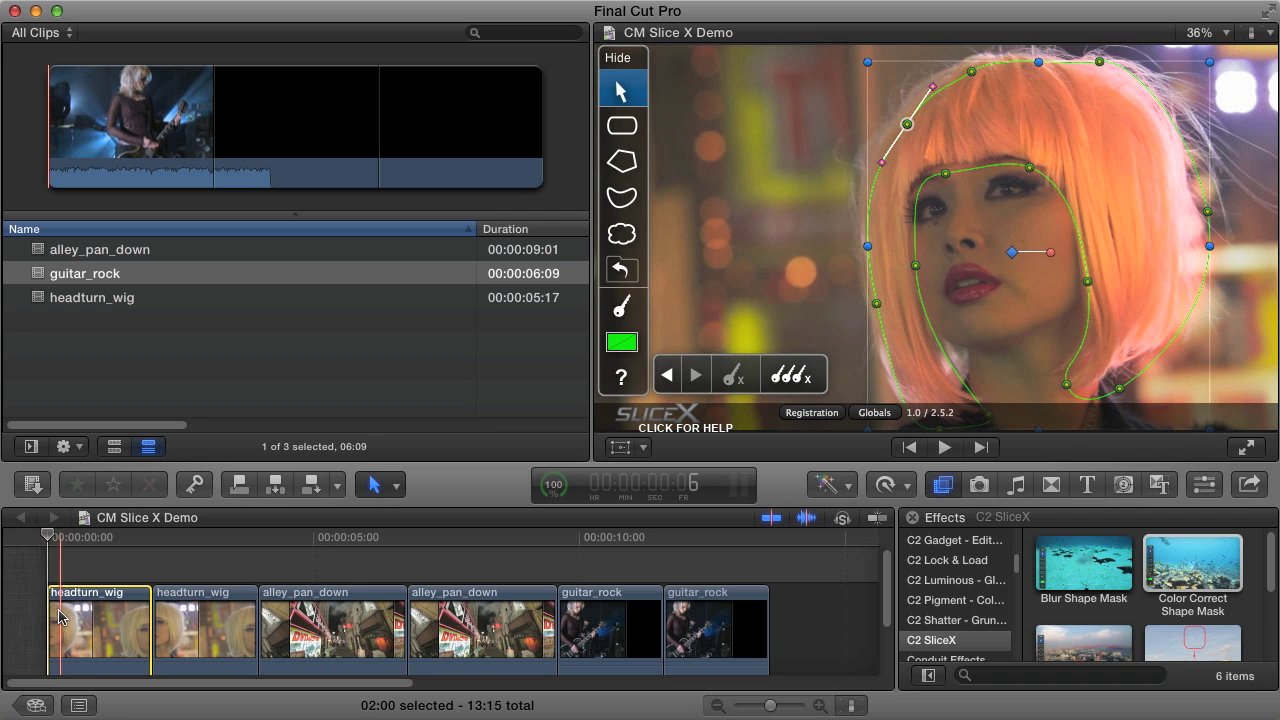
left_click(58, 617)
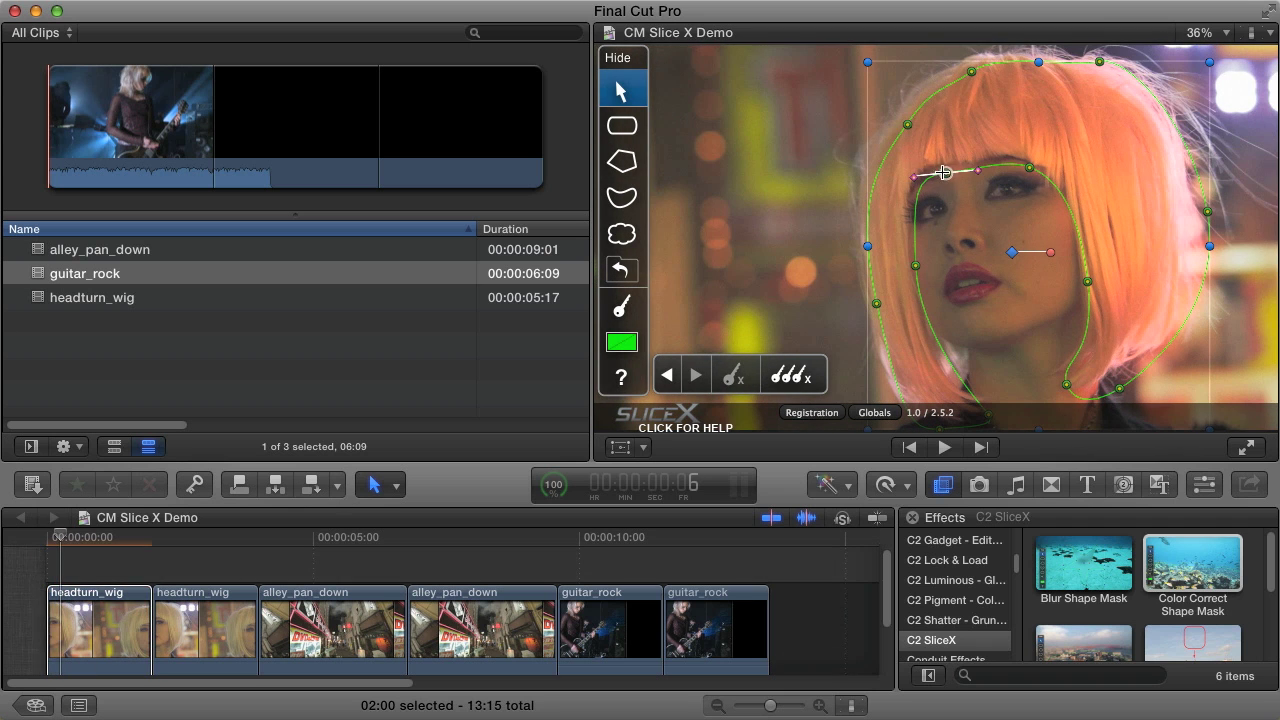
left_click_drag(945, 174, 936, 167)
left_click_drag(918, 264, 912, 335)
left_click_drag(1030, 168, 1030, 158)
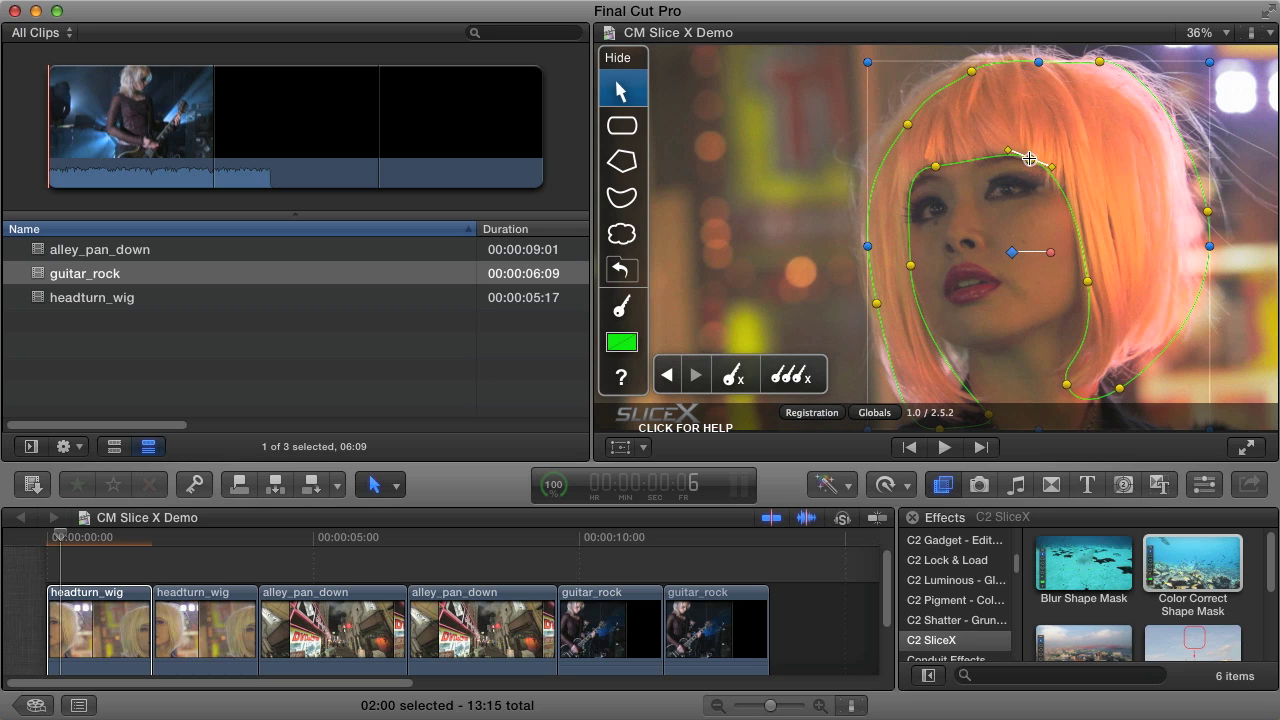
left_click(1086, 283)
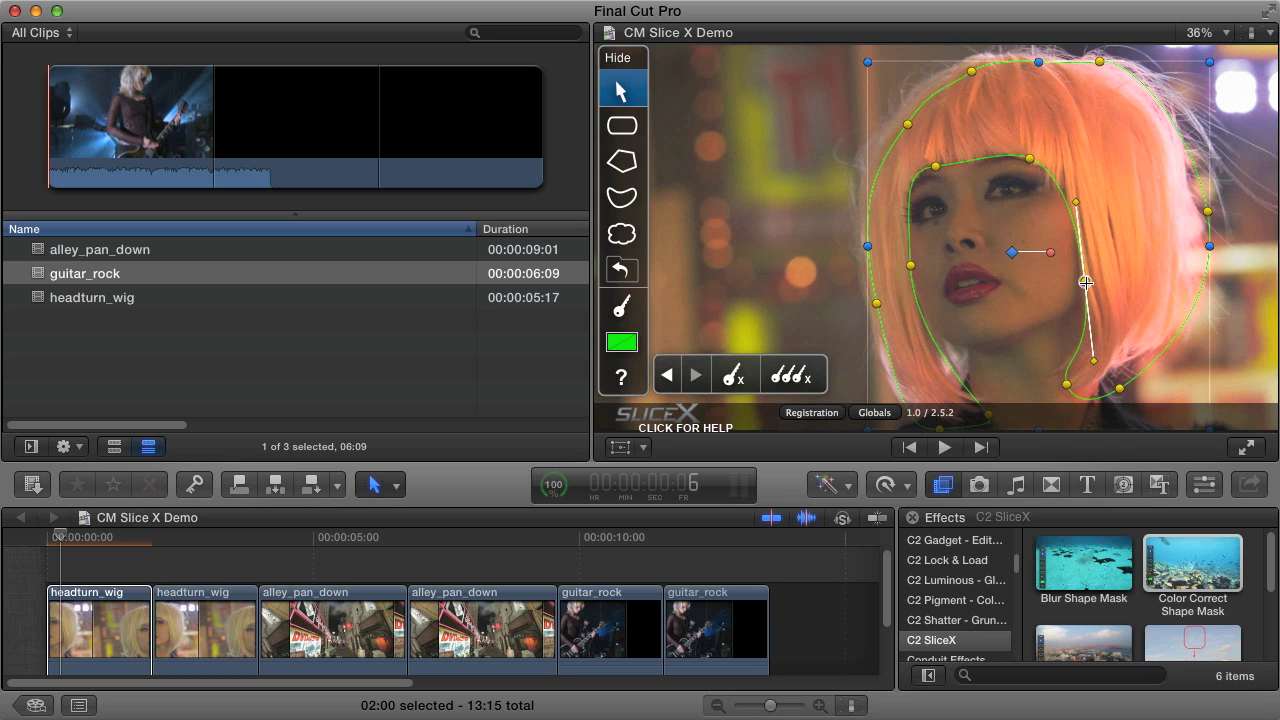
left_click(1068, 388)
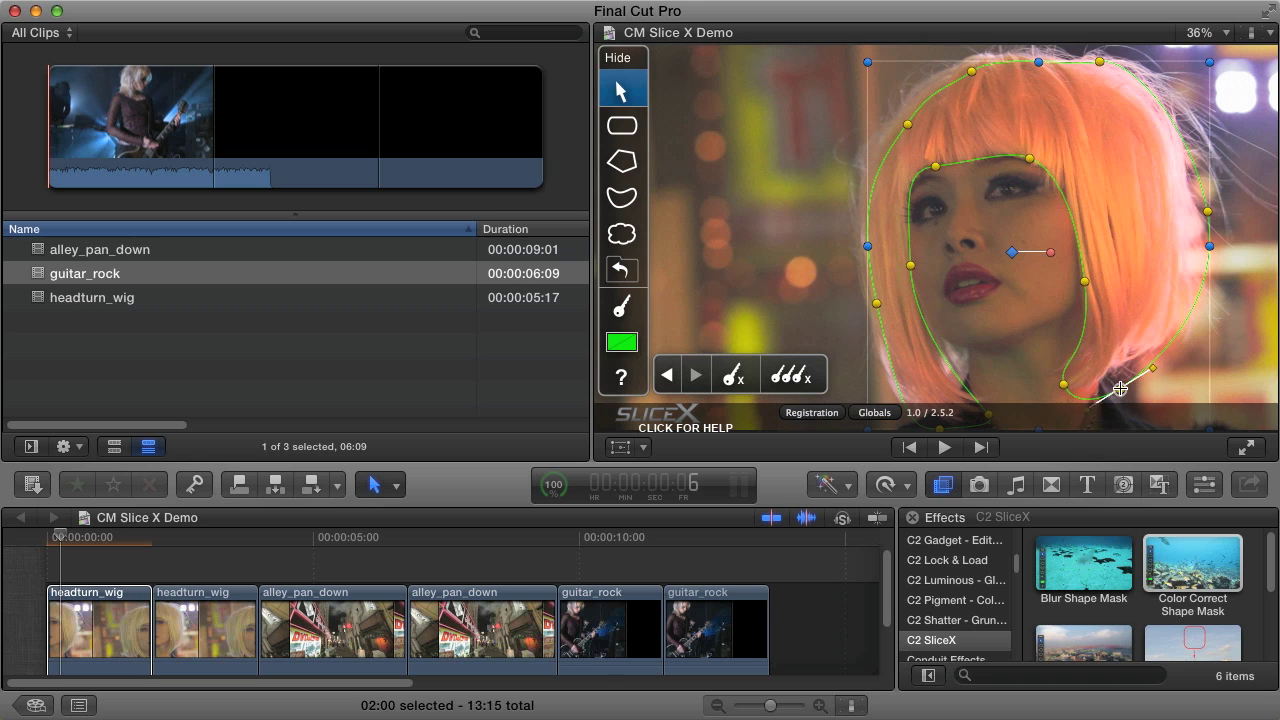
left_click_drag(1128, 392, 1113, 376)
Step: Undo an accidental mask scale, then fit the outer mask points to the wig's right, top and left edges
left_click_drag(1208, 246, 1204, 246)
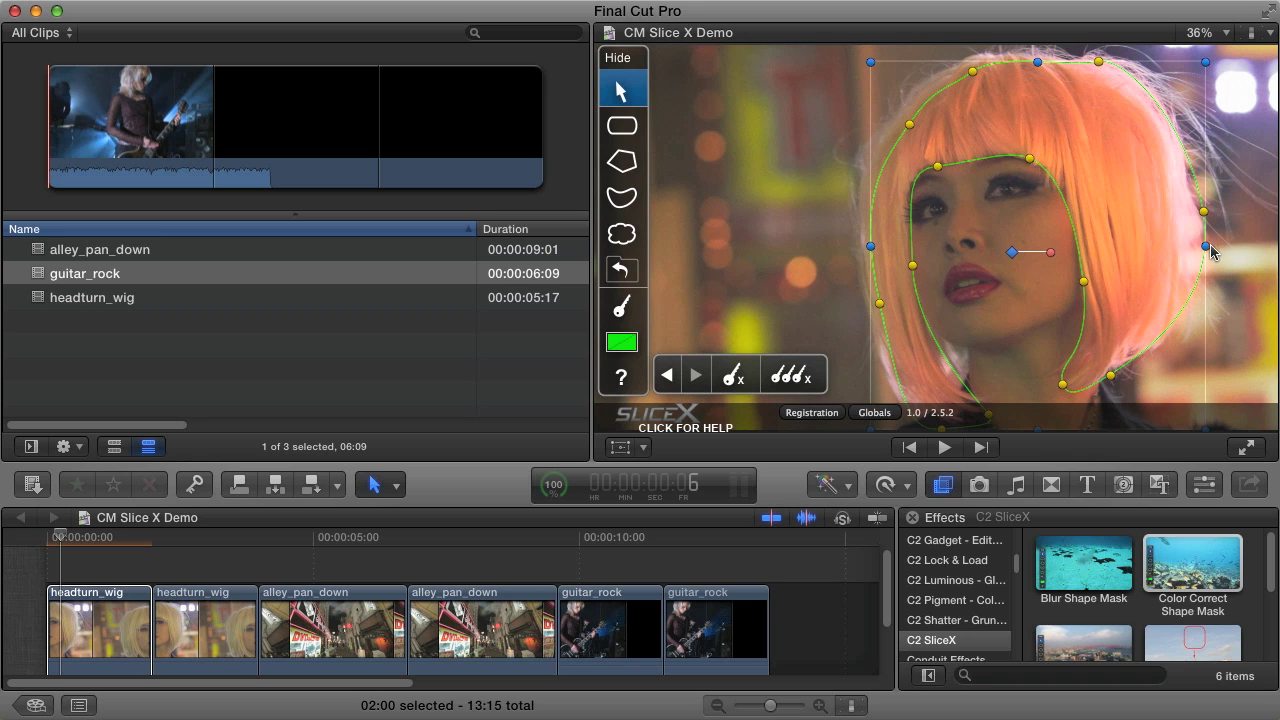
key("super+z")
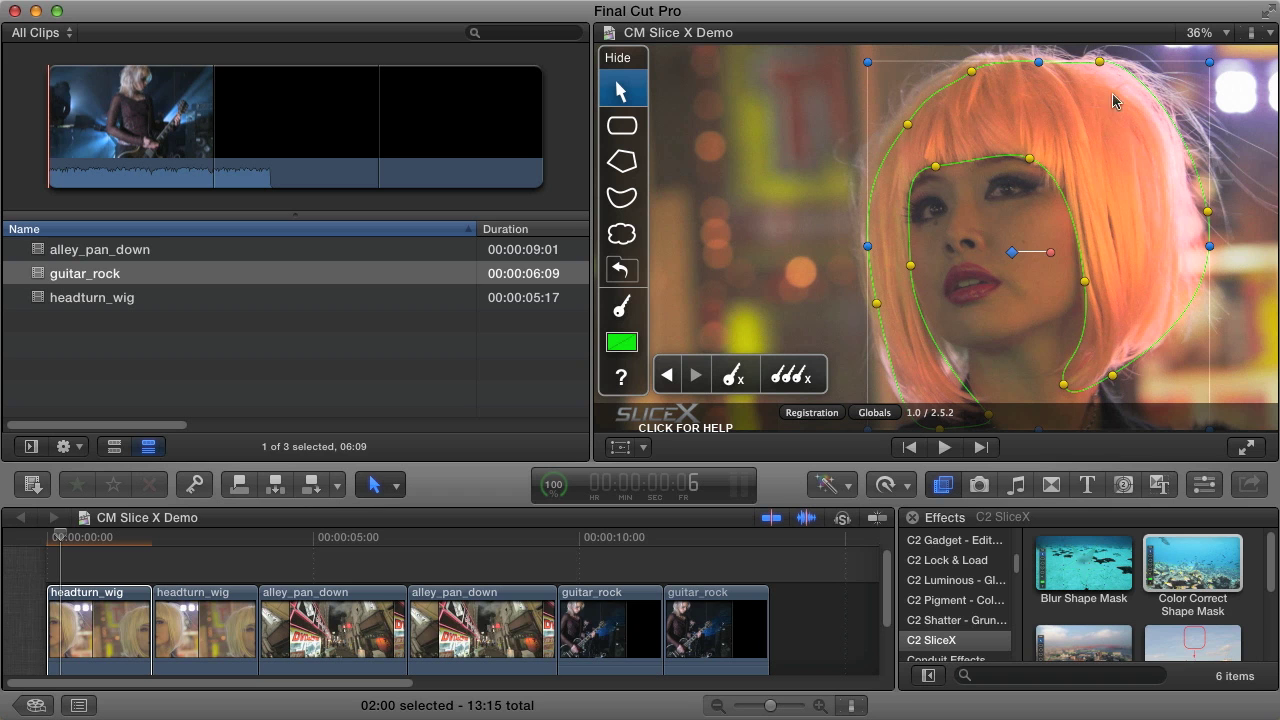
left_click_drag(1208, 211, 1195, 212)
left_click_drag(1099, 62, 1093, 58)
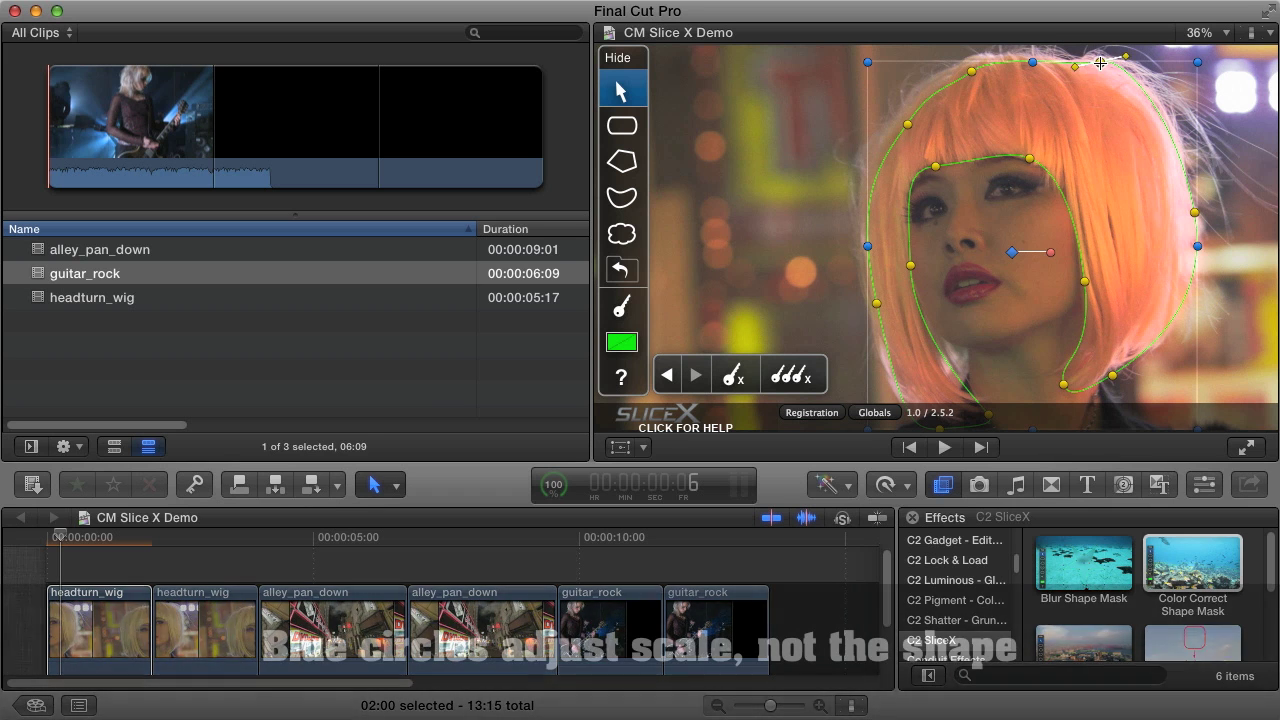
left_click_drag(972, 71, 964, 62)
left_click_drag(907, 124, 891, 122)
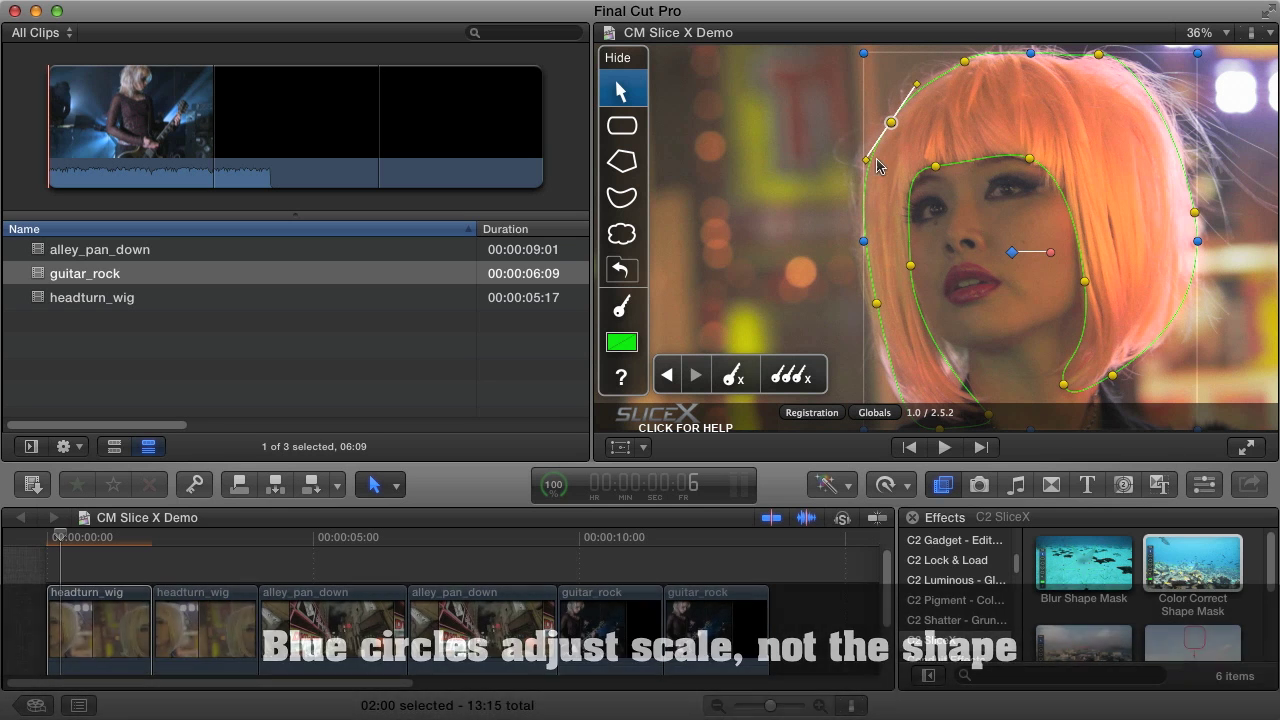
left_click_drag(877, 303, 870, 310)
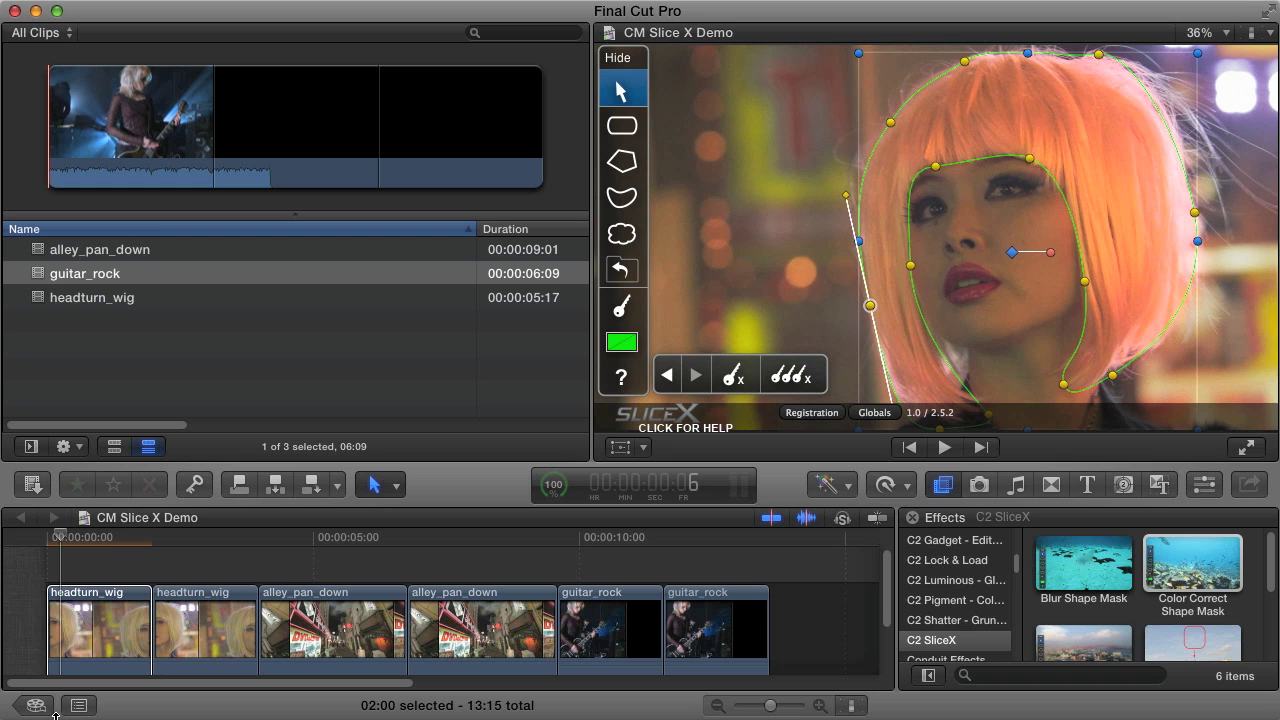
Step: At a later frame, refit the outer mask points to the turned wig's left, top, right and neck
left_click(84, 636)
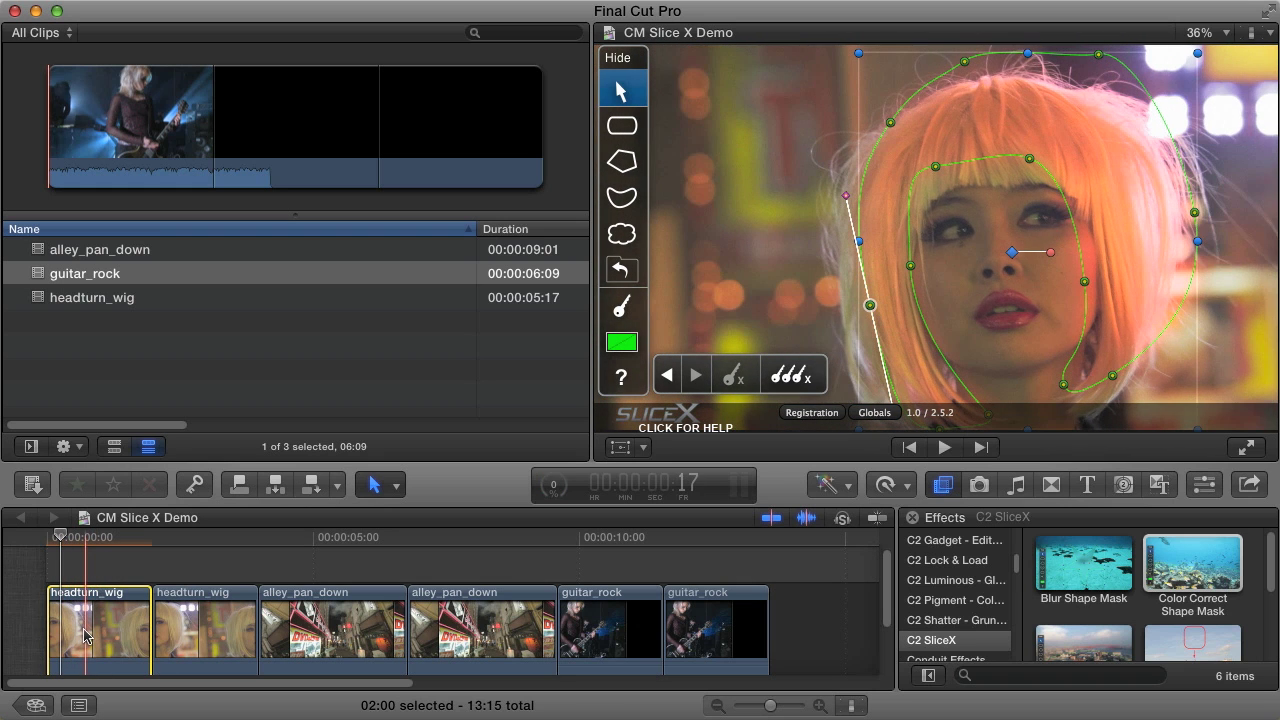
left_click(84, 636)
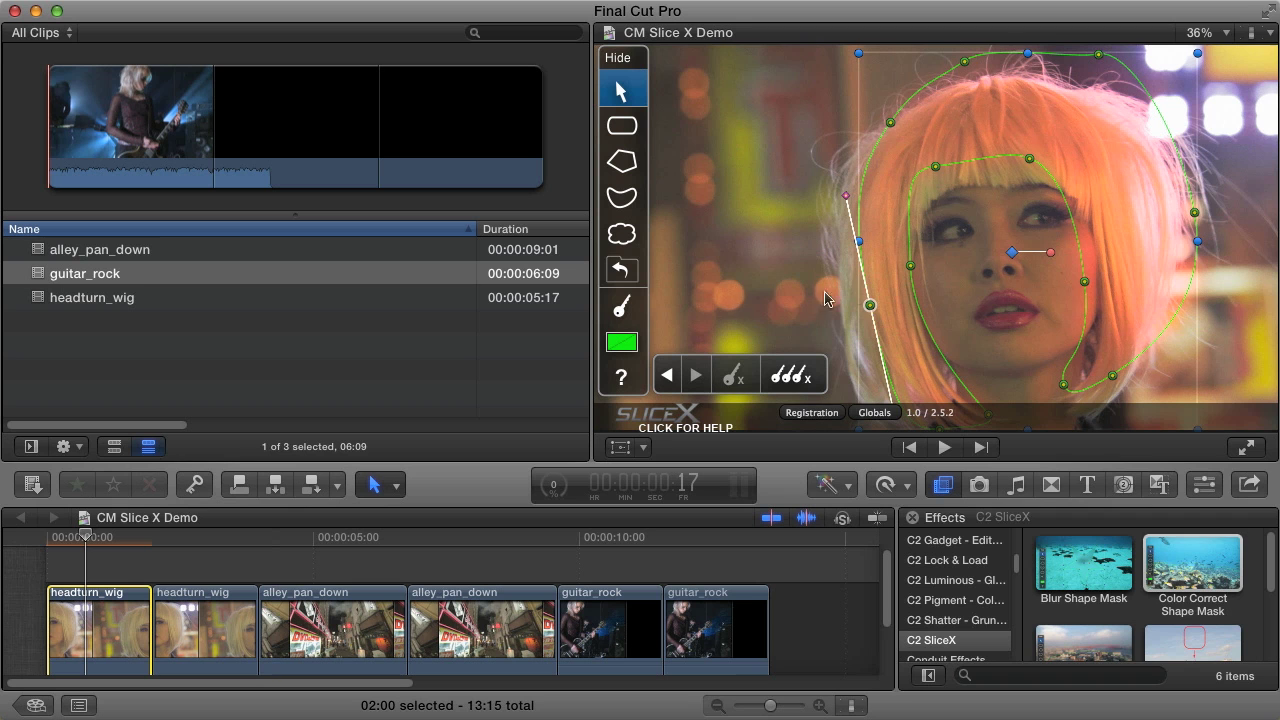
left_click_drag(869, 309, 848, 309)
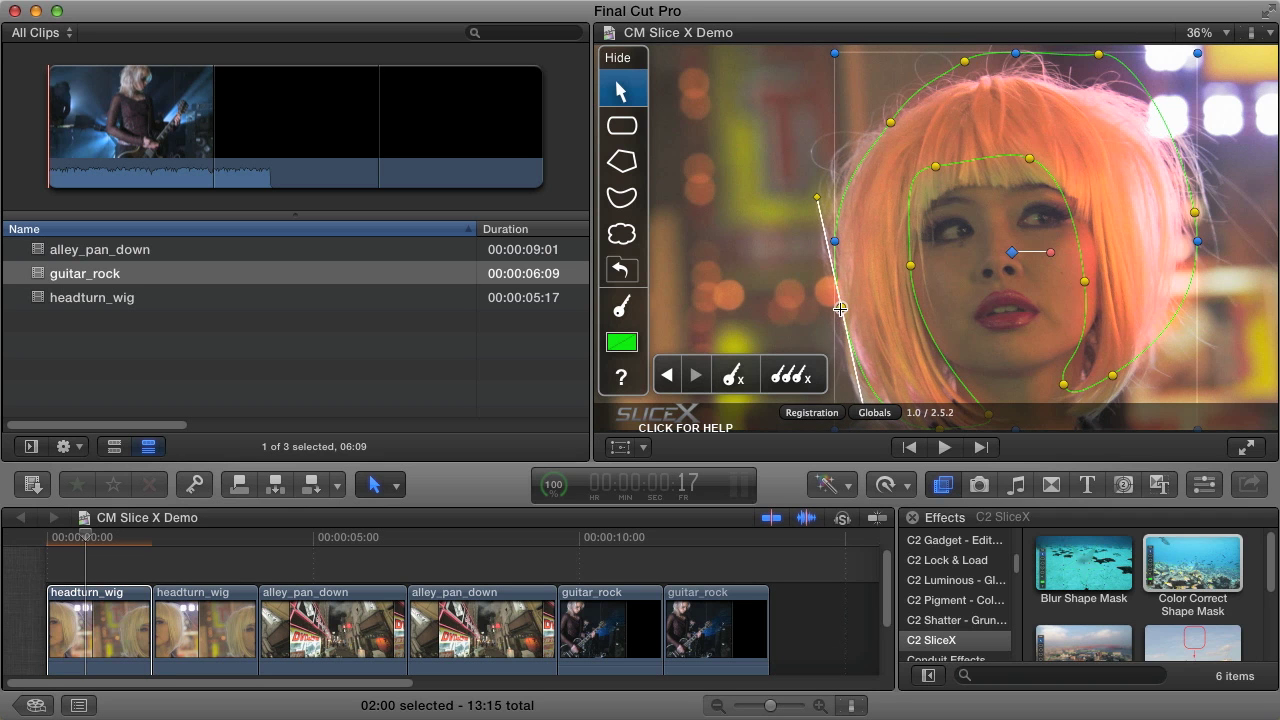
left_click_drag(893, 127, 867, 137)
left_click_drag(963, 66, 961, 86)
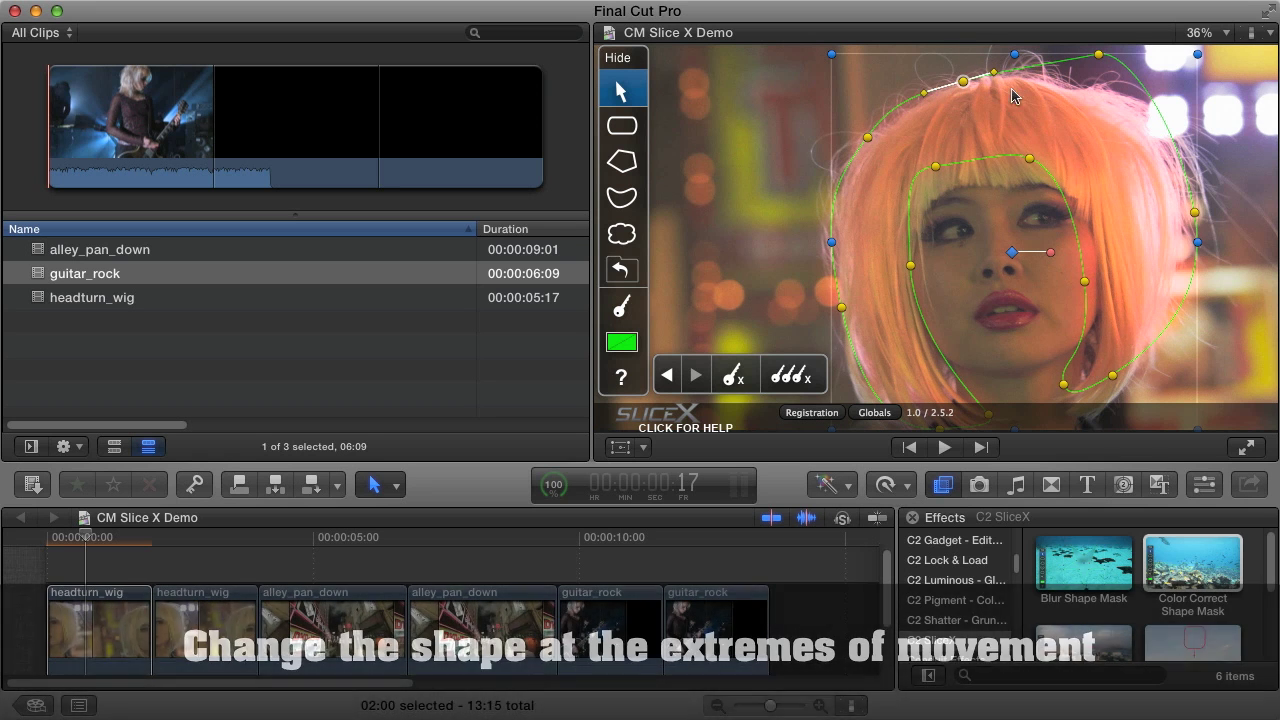
left_click_drag(1099, 54, 1134, 88)
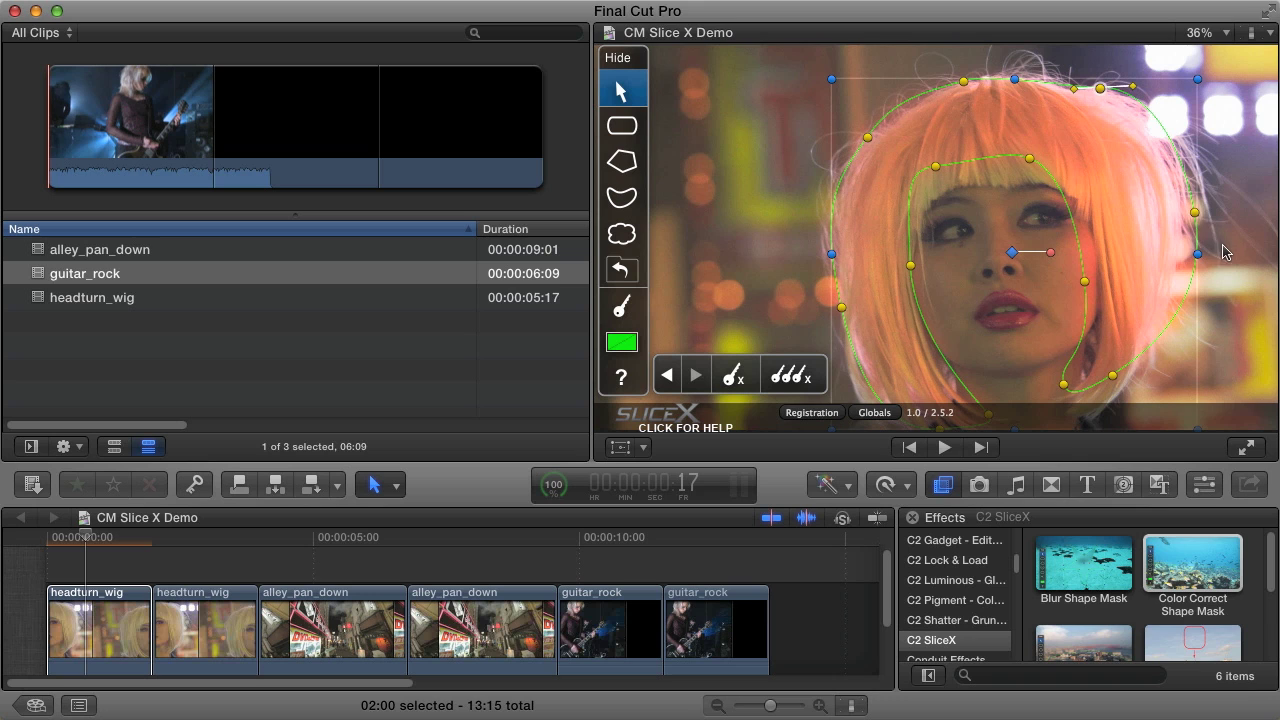
left_click_drag(1198, 220, 1183, 224)
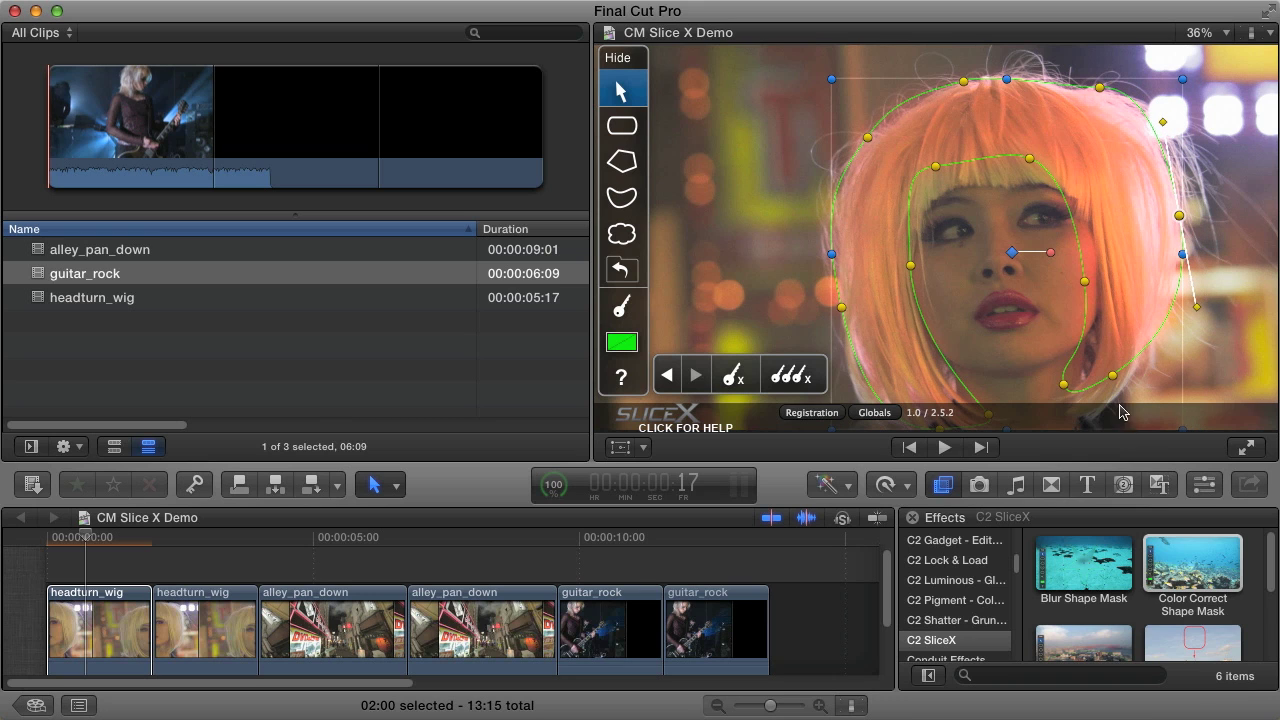
left_click(1063, 384)
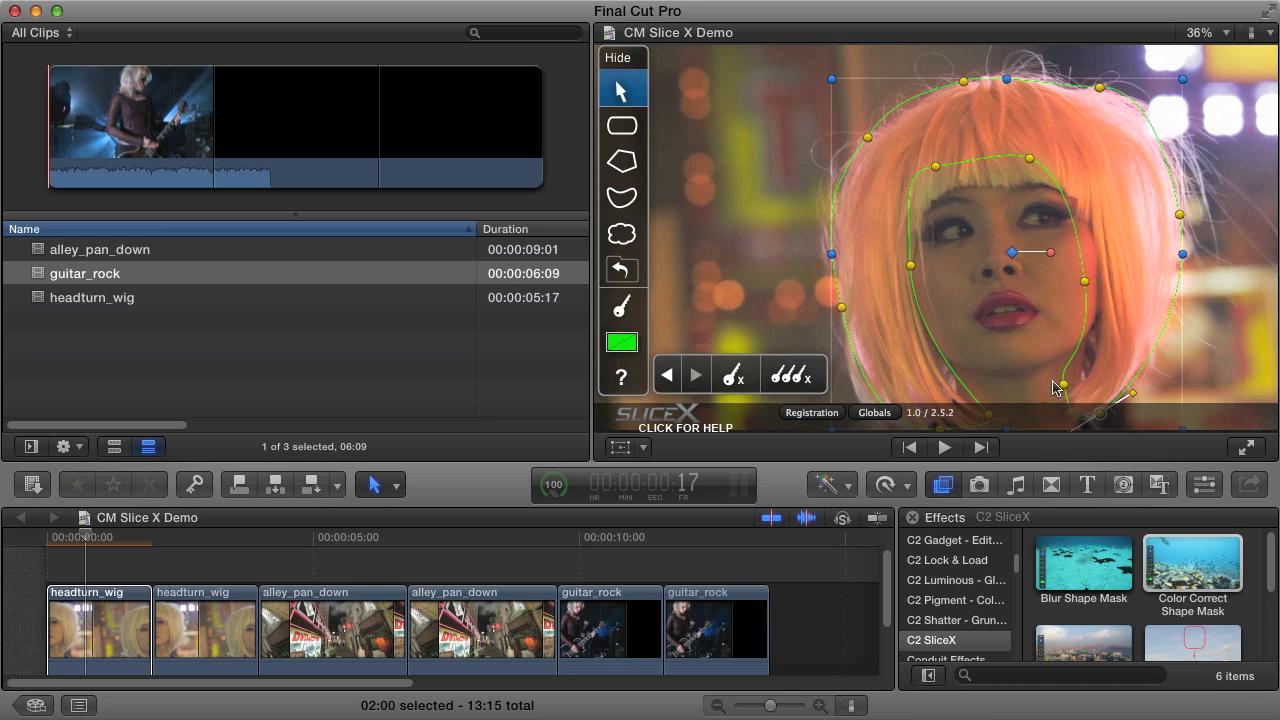
left_click_drag(1067, 391, 1087, 369)
Step: Track the mask backward and forward, then lower the inner curve's cheek, forehead and left points
left_click(668, 374)
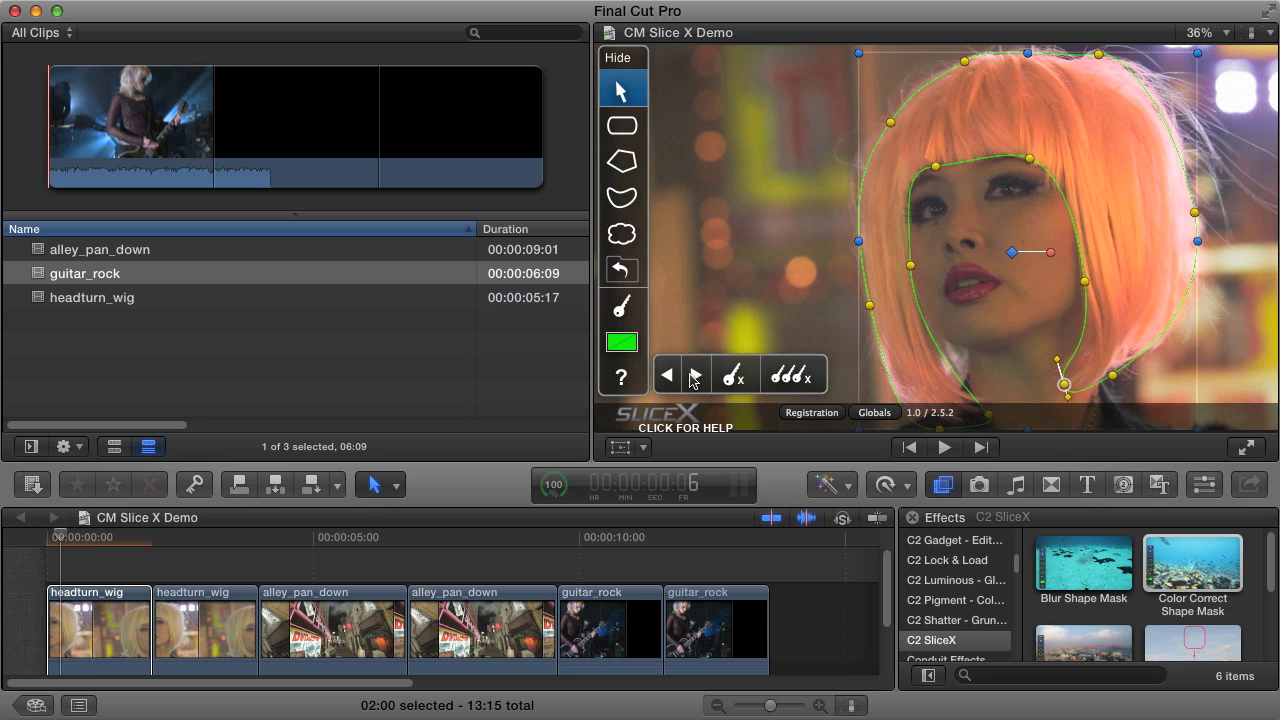
left_click(697, 377)
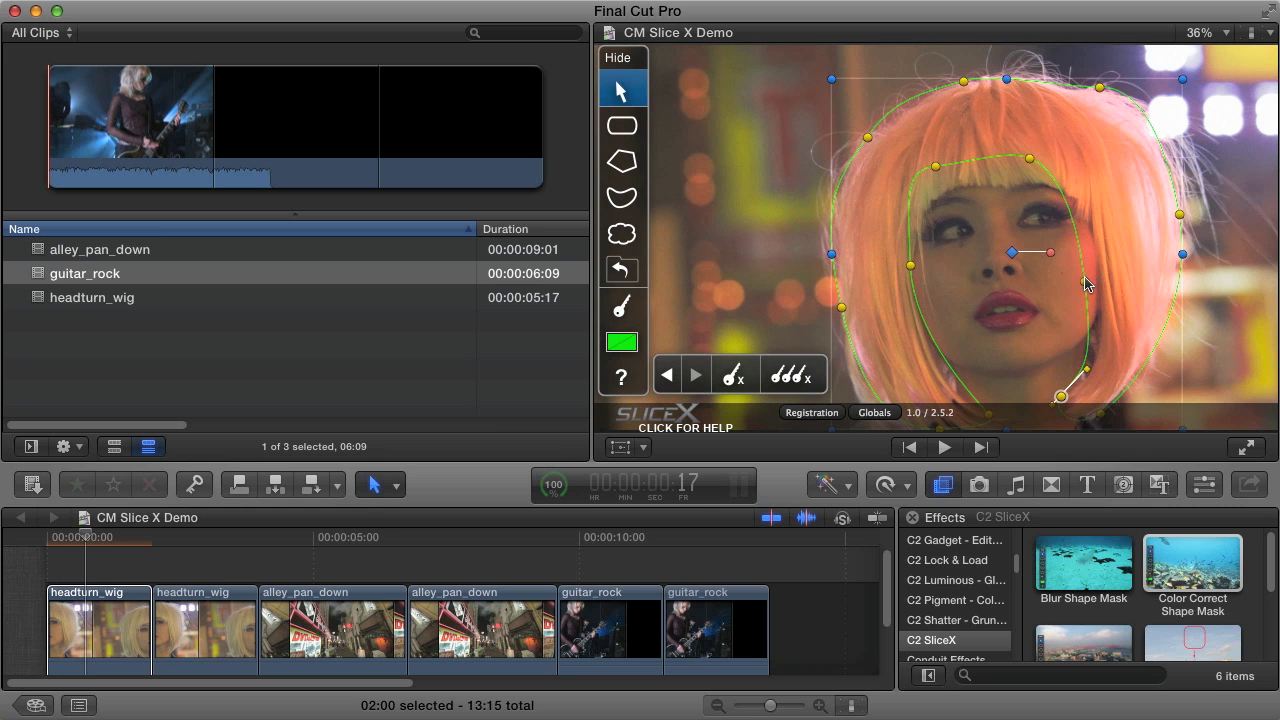
left_click_drag(1087, 284, 1101, 280)
left_click_drag(1031, 158, 1036, 184)
left_click_drag(935, 168, 937, 198)
left_click_drag(911, 266, 917, 307)
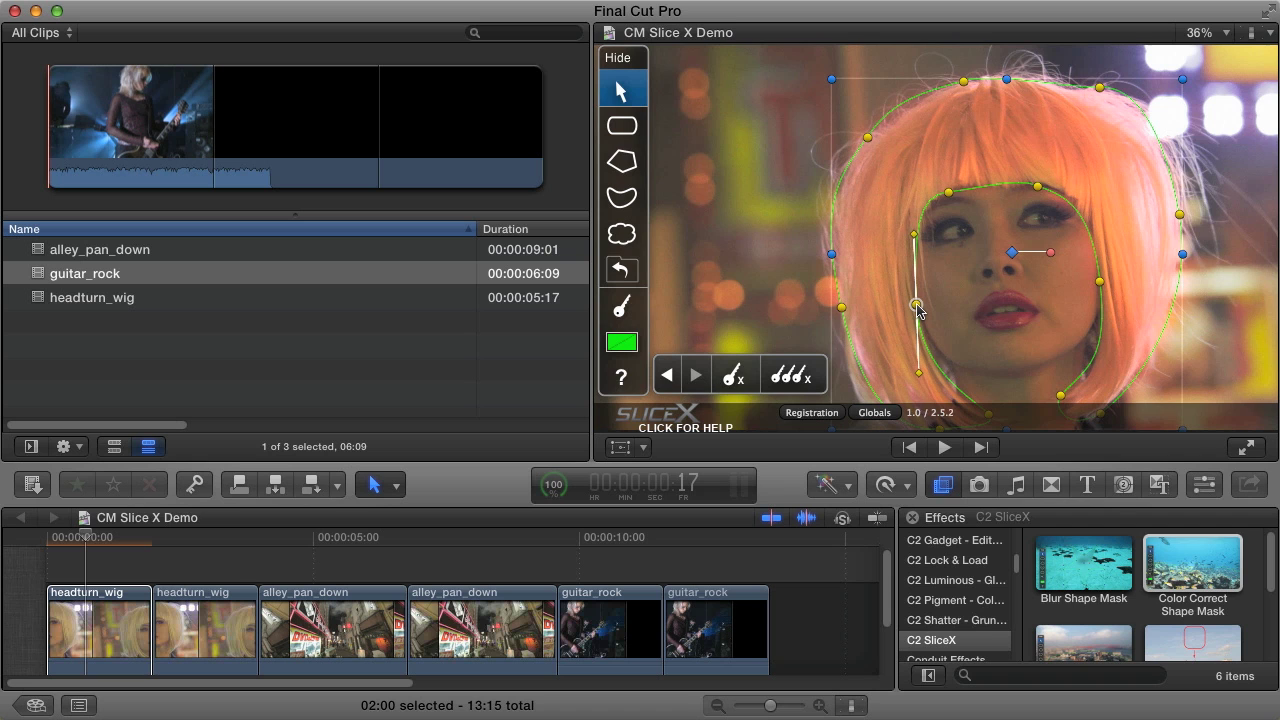
Step: At another frame, add a point on the mask's left edge and zoom the viewer out
left_click(224, 551)
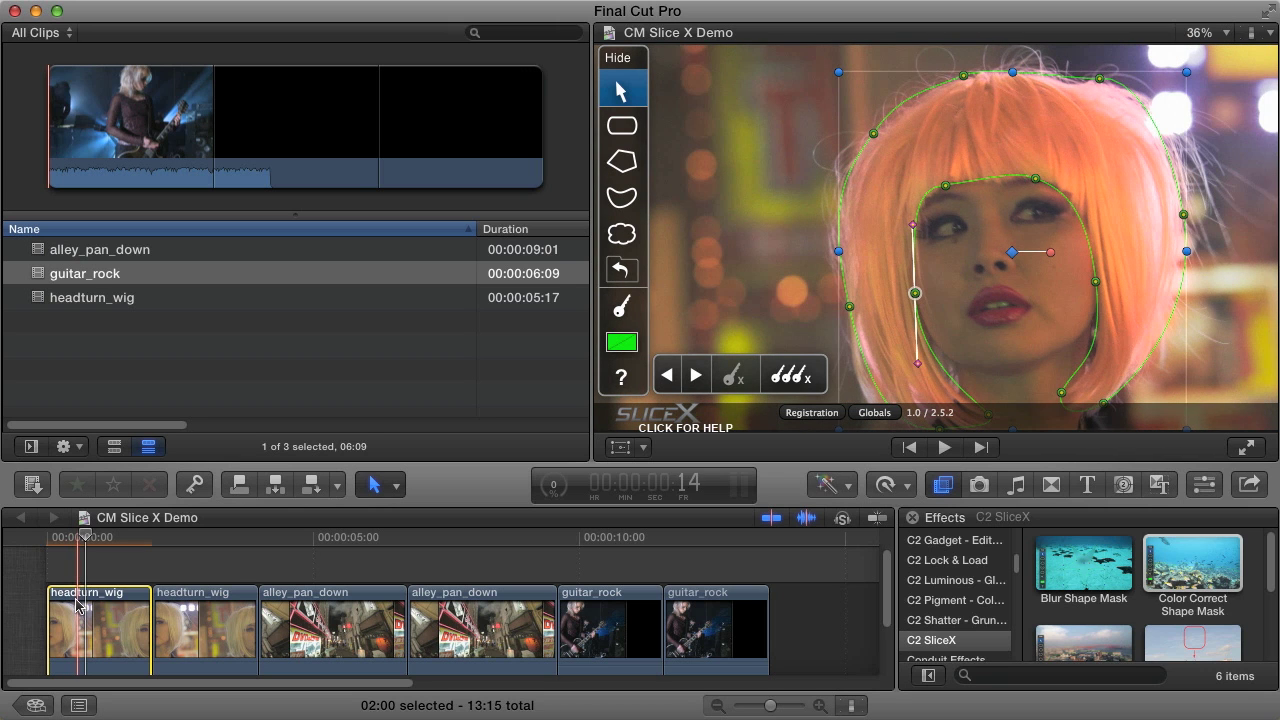
left_click(849, 311)
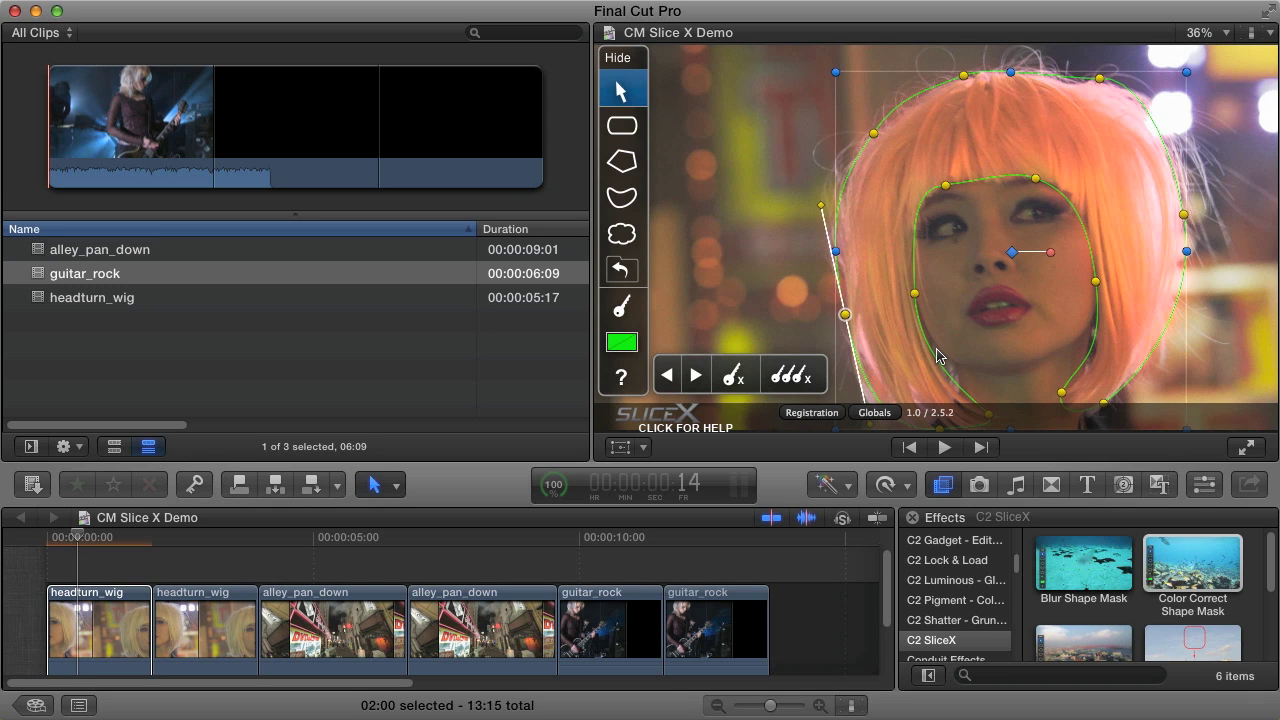
key("super+minus")
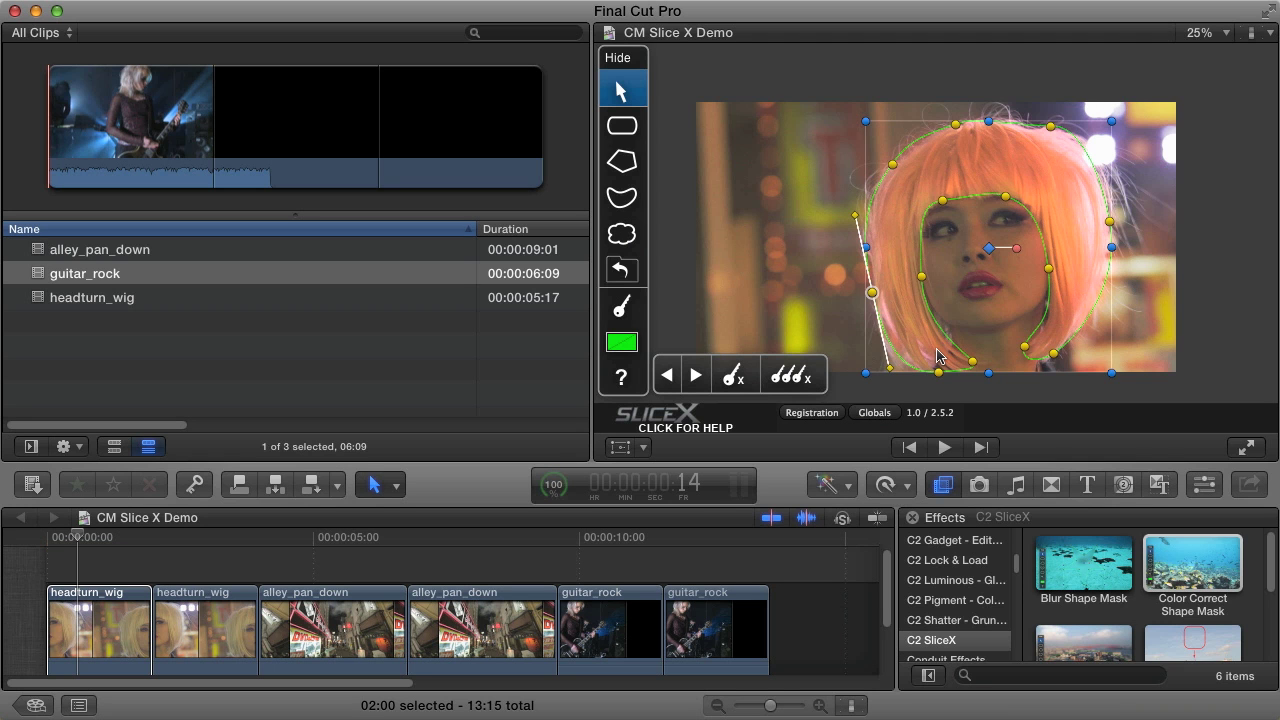
Step: Set the second headturn_wig clip's mask correction to Red 1.2 and Blue 1.63 for a pale blonde wig
left_click(145, 620)
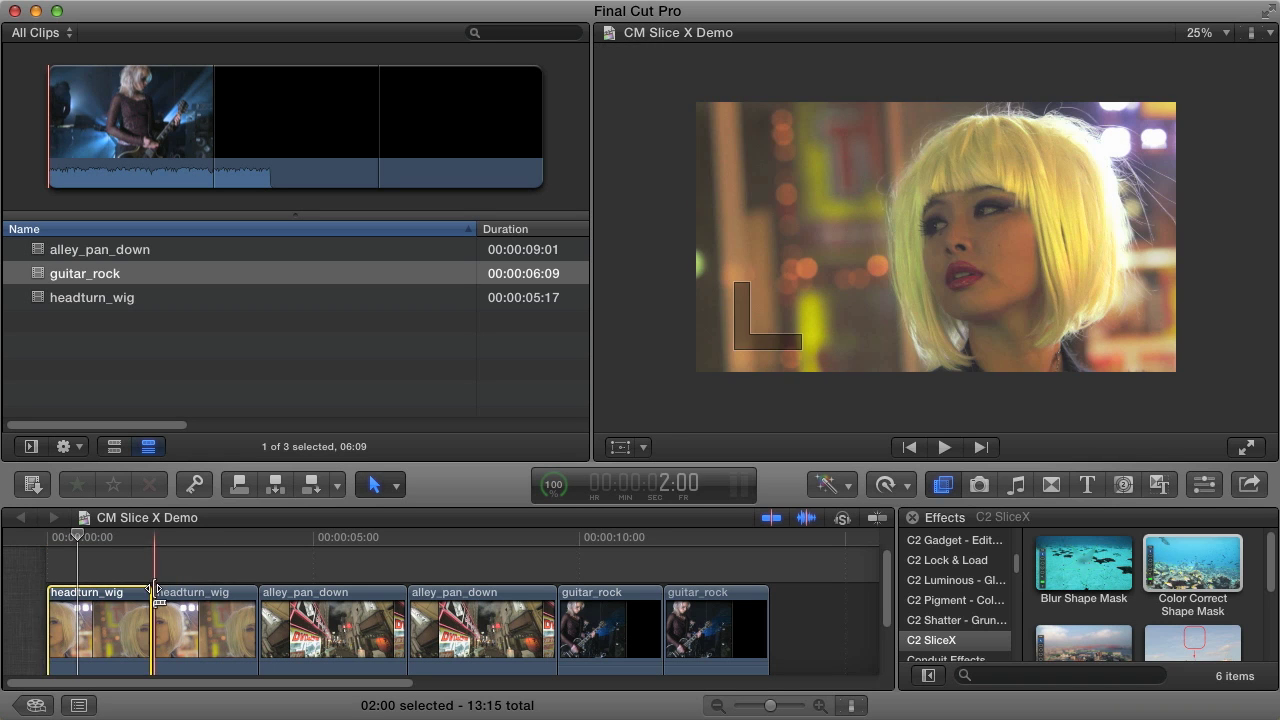
left_click(205, 604)
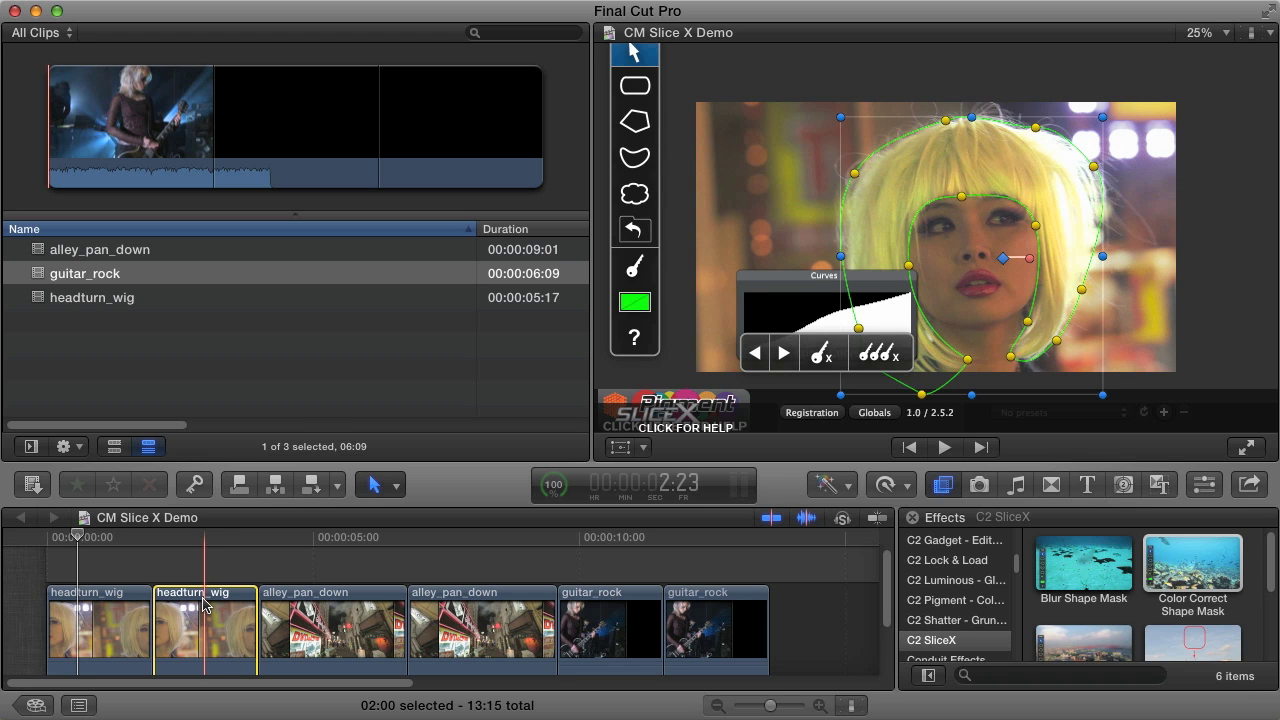
key("super+4")
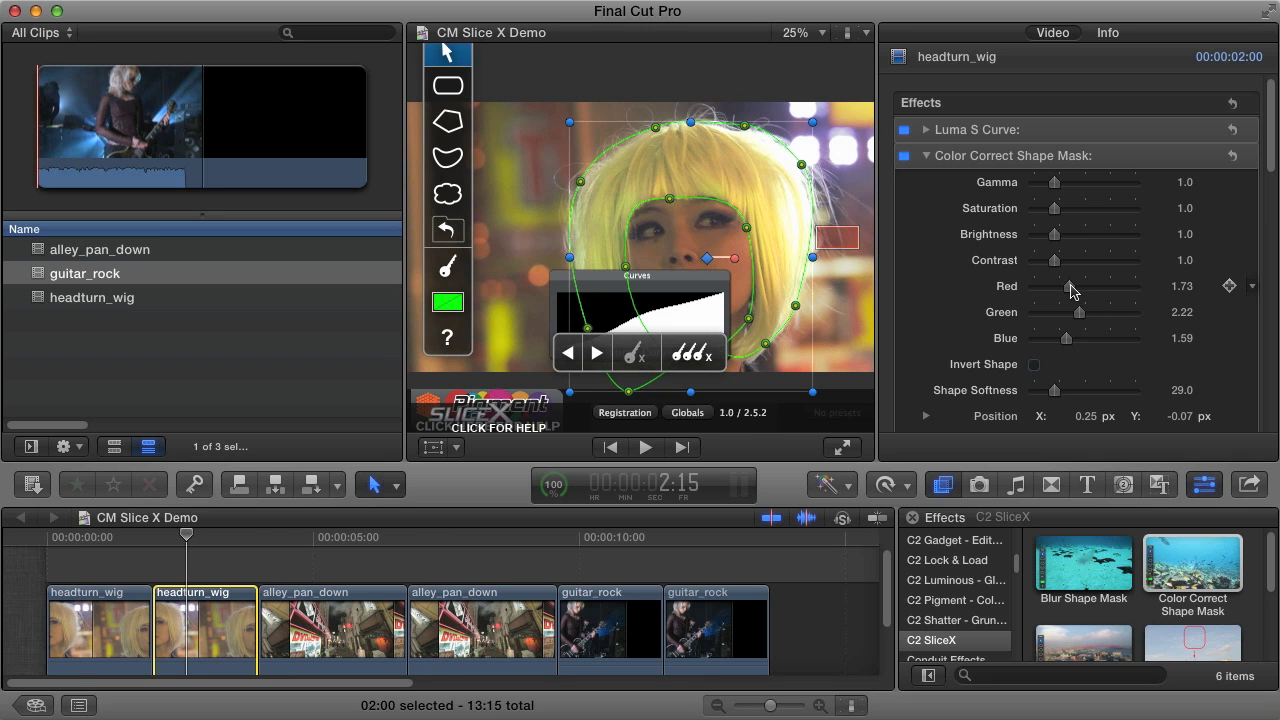
mouse_move(1069, 288)
left_mouse_down()
mouse_move(1083, 290)
mouse_move(1038, 288)
mouse_move(1084, 288)
left_mouse_up()
left_click_drag(1066, 338, 1061, 296)
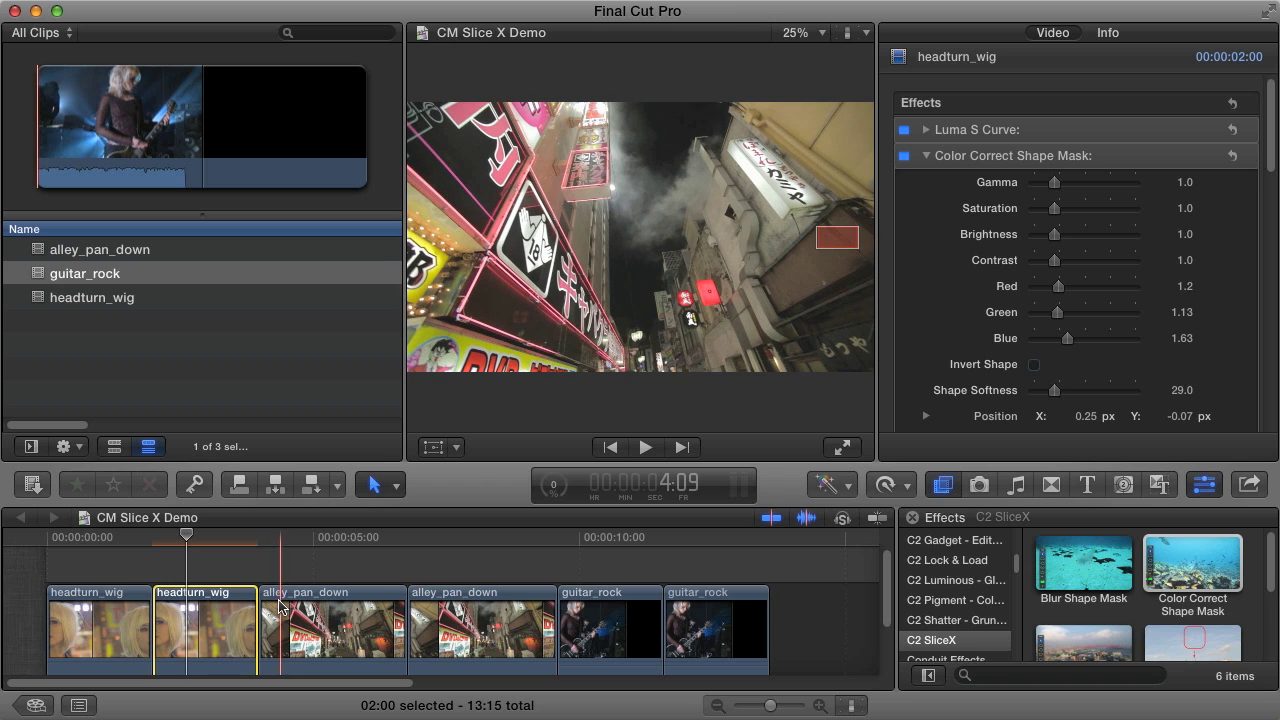
Step: Apply Depth of Field Shape Mask to the first alley_pan_down clip and draw a freeform mask shape
left_click(273, 608)
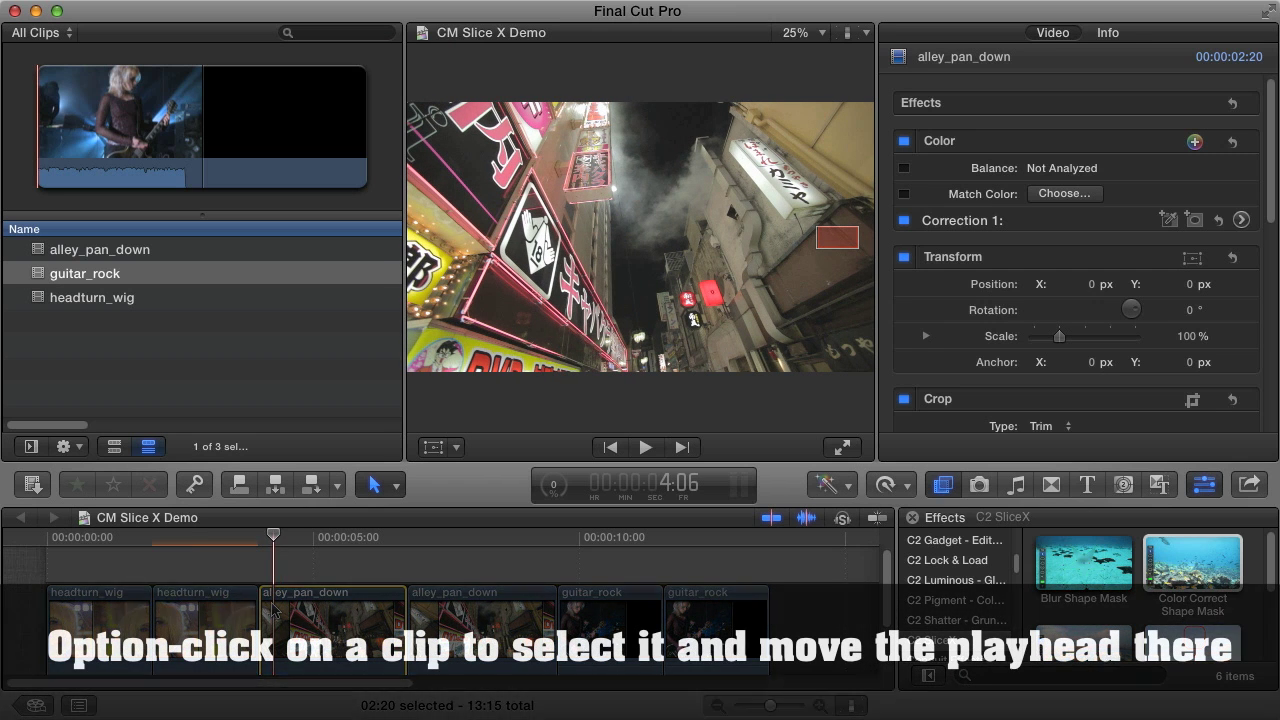
key("Up")
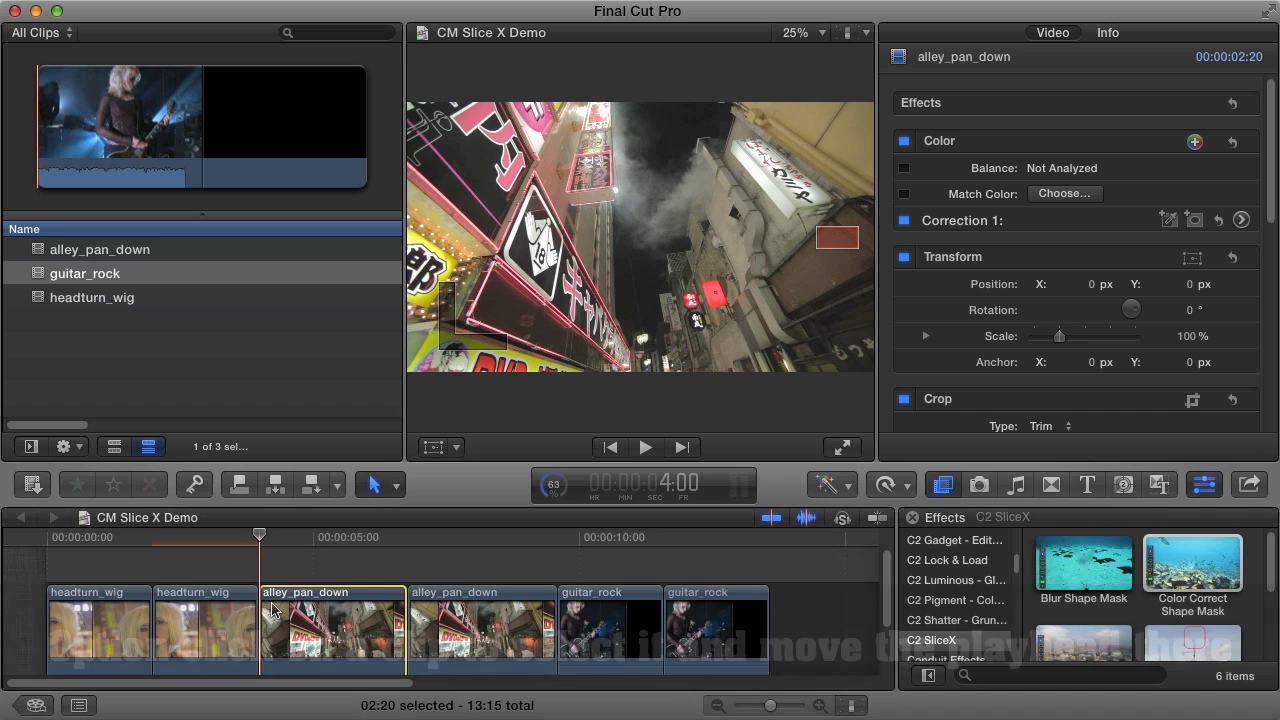
scroll(1190, 627, "down", 3)
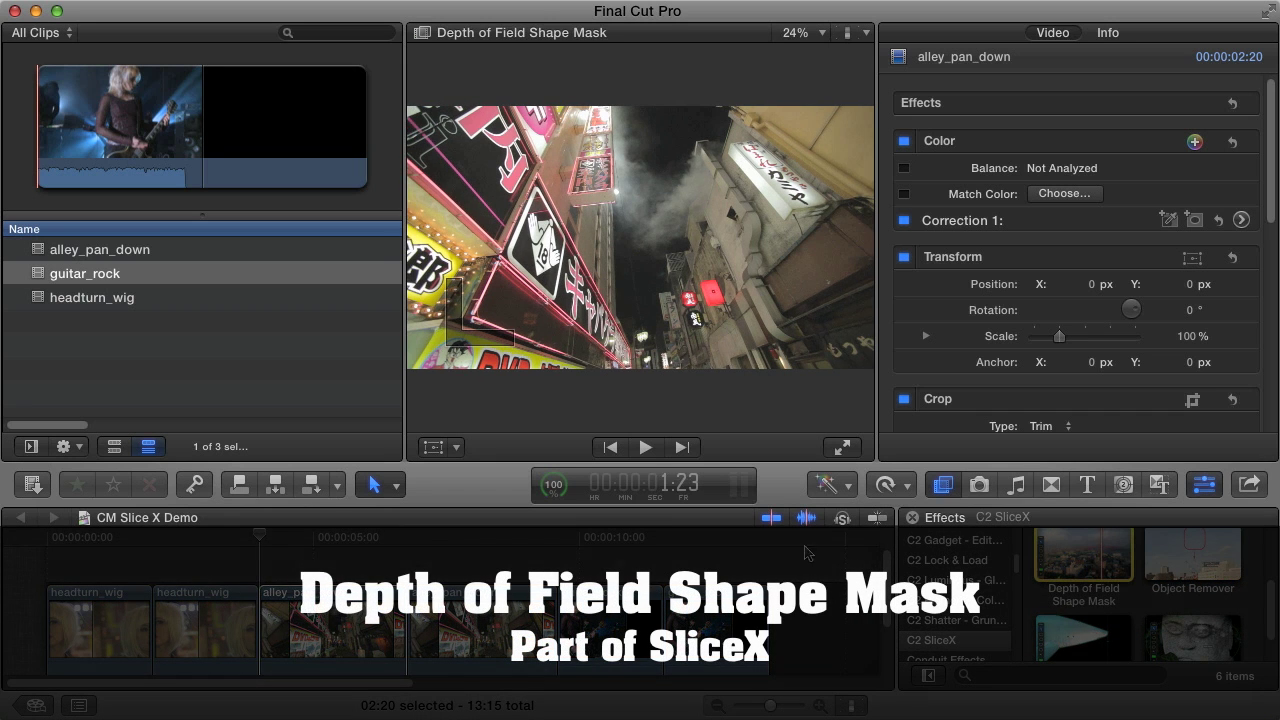
left_click_drag(1084, 568, 335, 616)
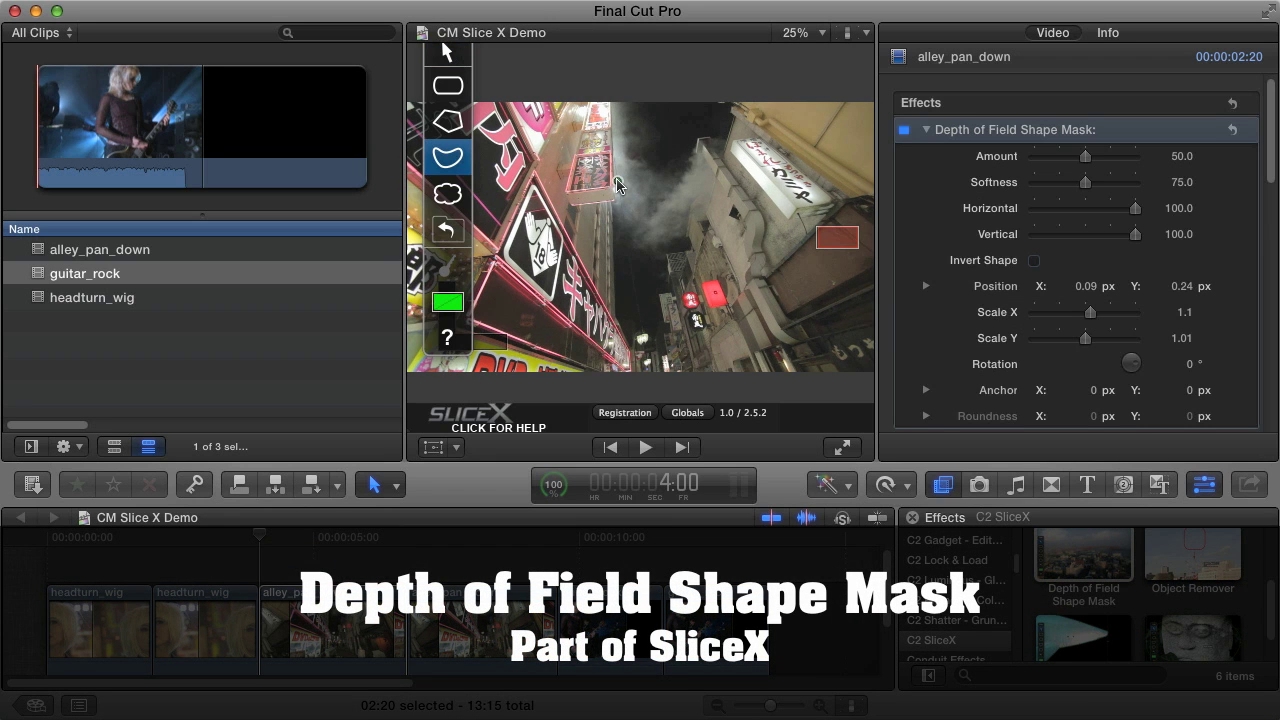
key("super+minus")
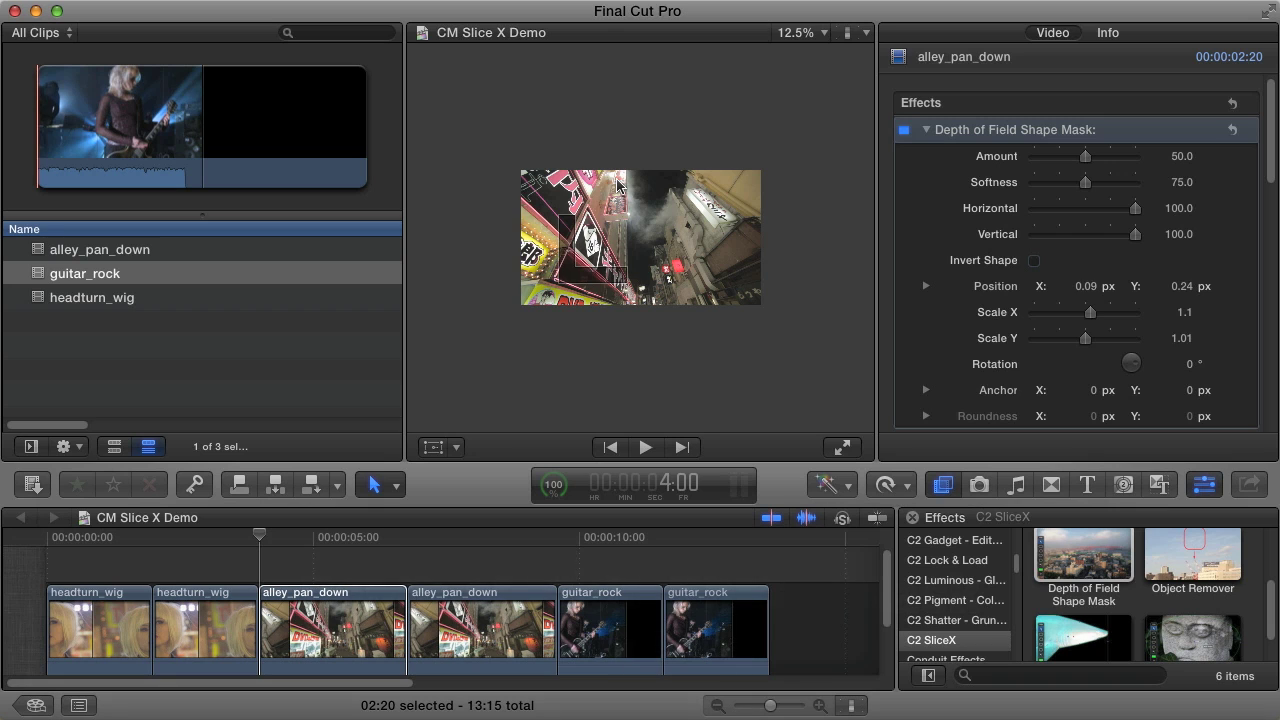
mouse_move(506, 188)
left_mouse_down()
mouse_move(659, 329)
mouse_move(679, 282)
mouse_move(748, 232)
mouse_move(745, 212)
mouse_move(744, 223)
mouse_move(791, 212)
mouse_move(782, 153)
mouse_move(521, 115)
mouse_move(507, 130)
mouse_move(503, 196)
left_mouse_up()
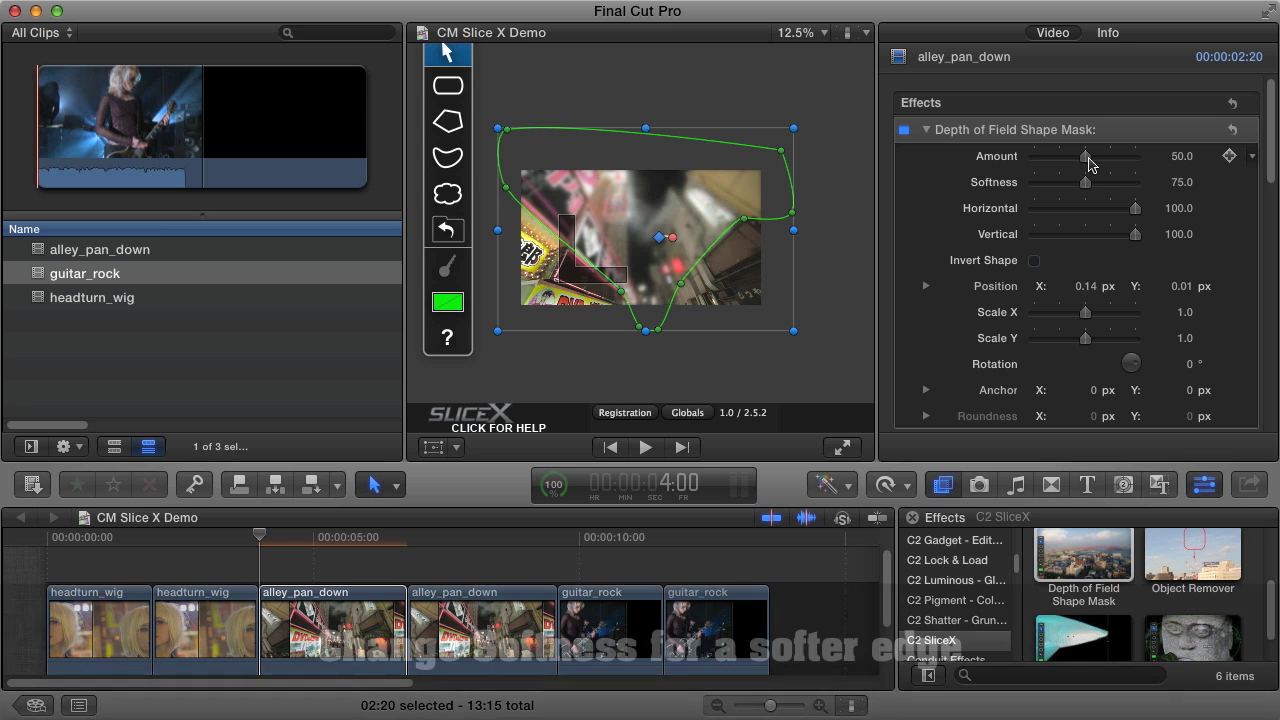
Step: Set the mask Softness to its maximum of 150 and the blur Amount to 45.55
left_click_drag(1085, 182, 954, 187)
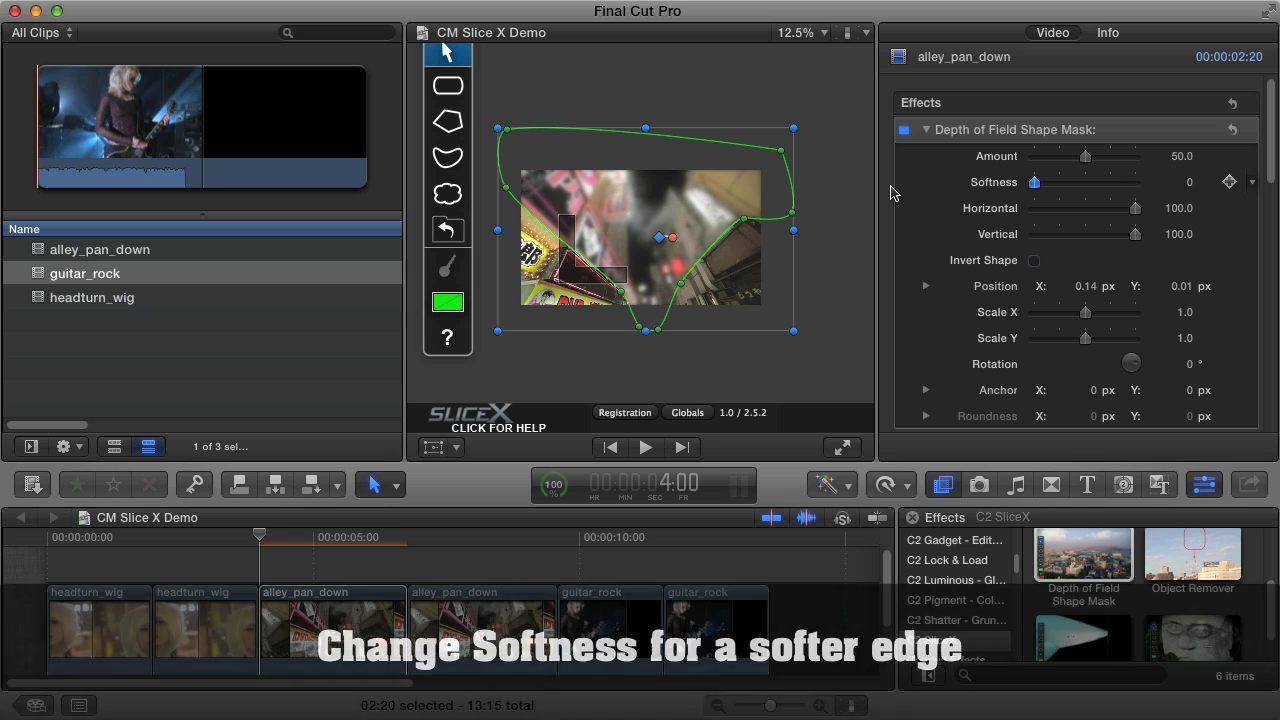
left_click_drag(1035, 182, 1158, 180)
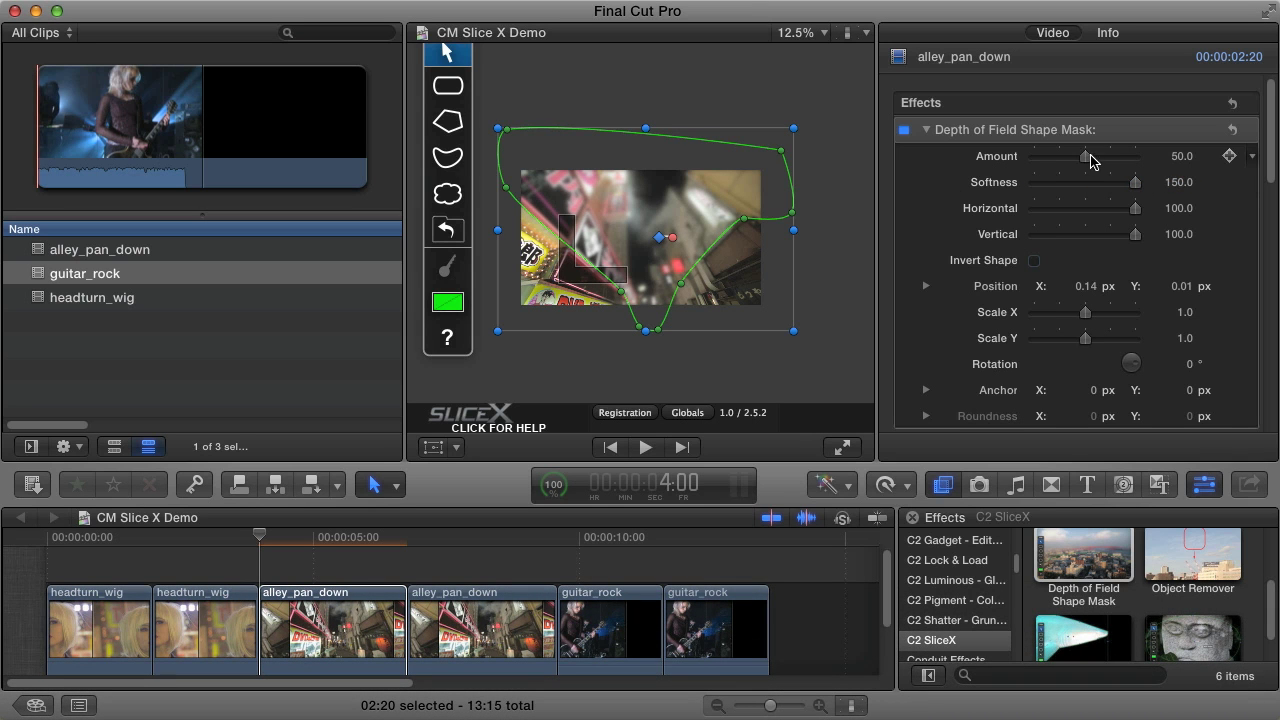
mouse_move(1087, 158)
left_mouse_down()
mouse_move(1137, 160)
mouse_move(1055, 165)
mouse_move(1085, 164)
left_mouse_up()
Step: Preview the blur, enable point editing, and reshape the depth-of-field mask at 4:00 and 4:20
key("space")
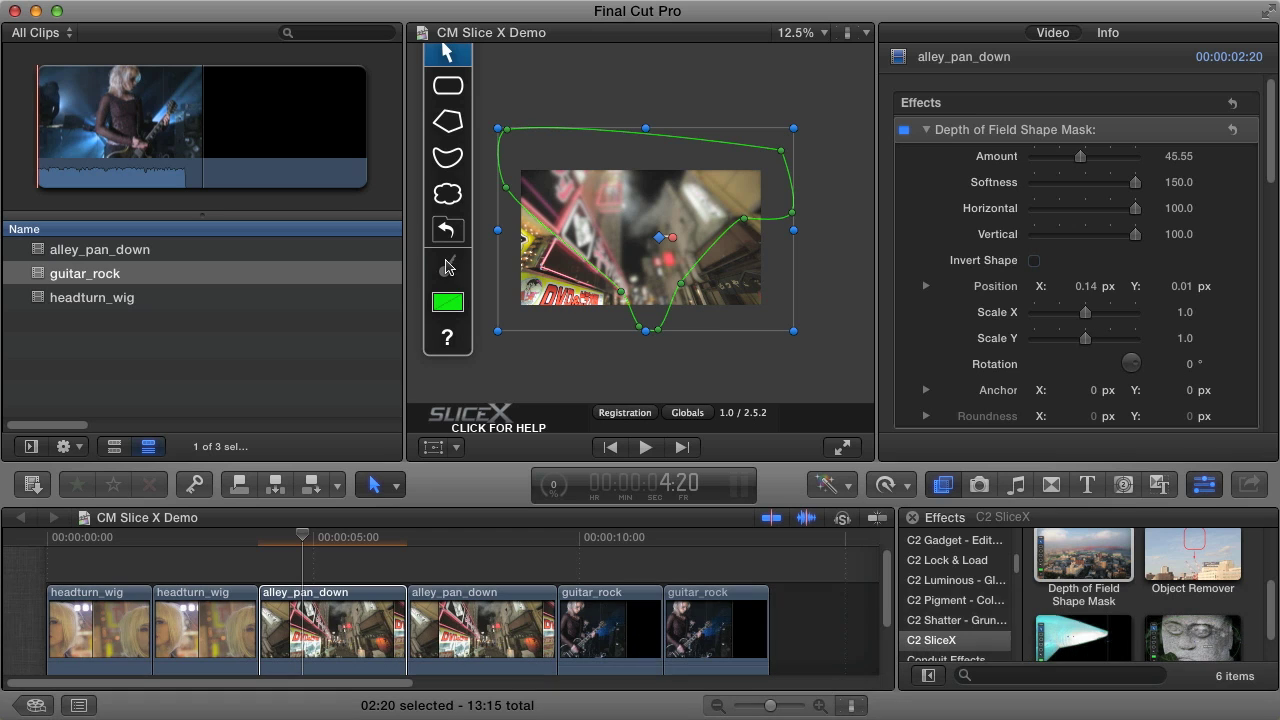
left_click(449, 274)
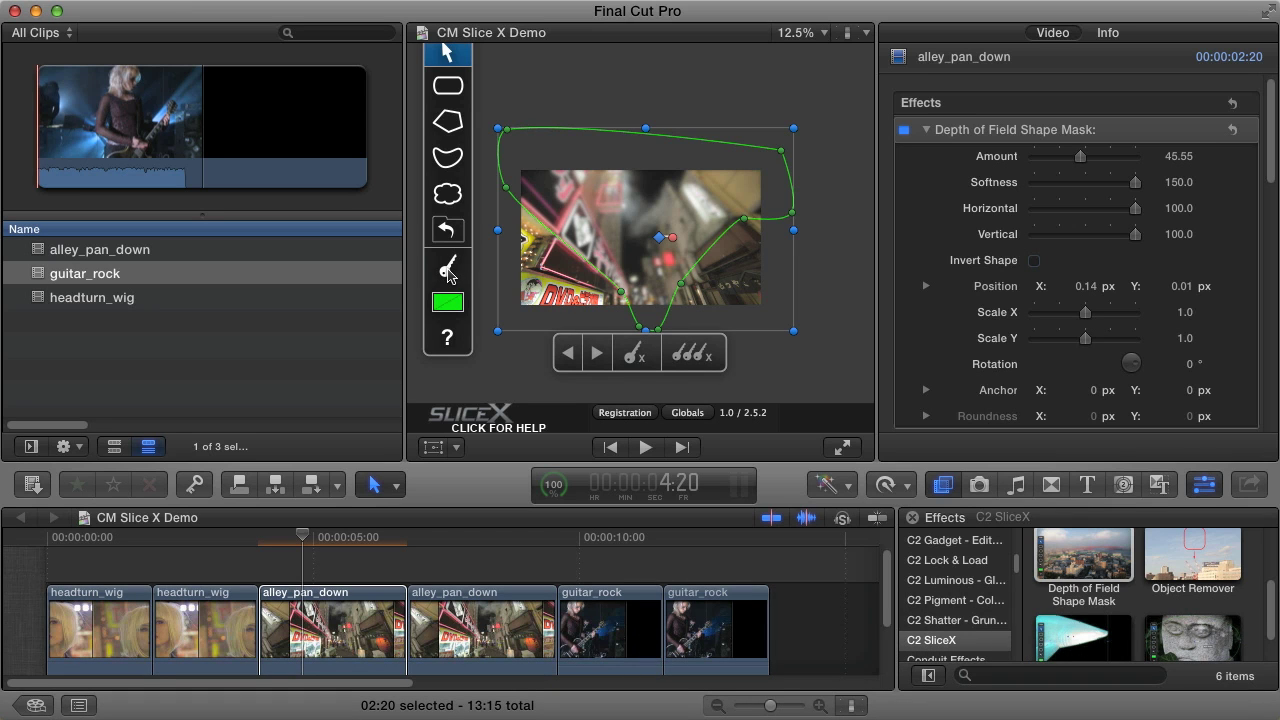
key("shift+Left")
key("shift+Left")
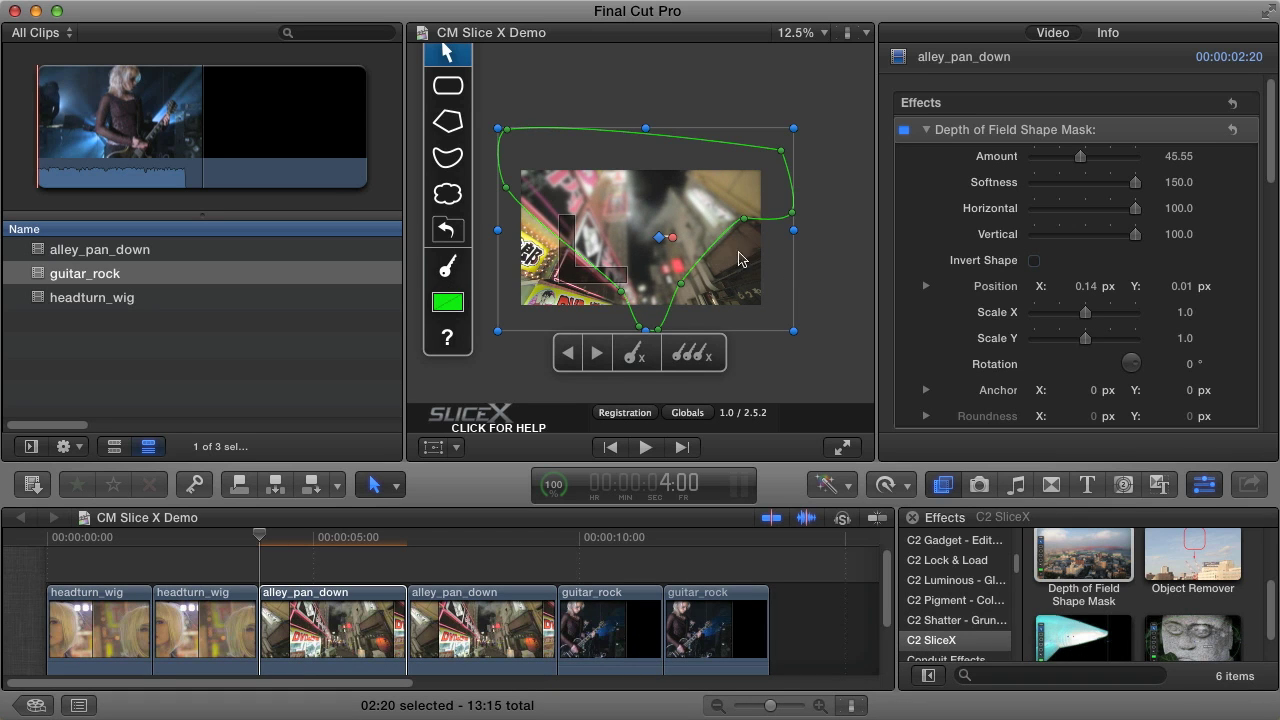
left_click(680, 285)
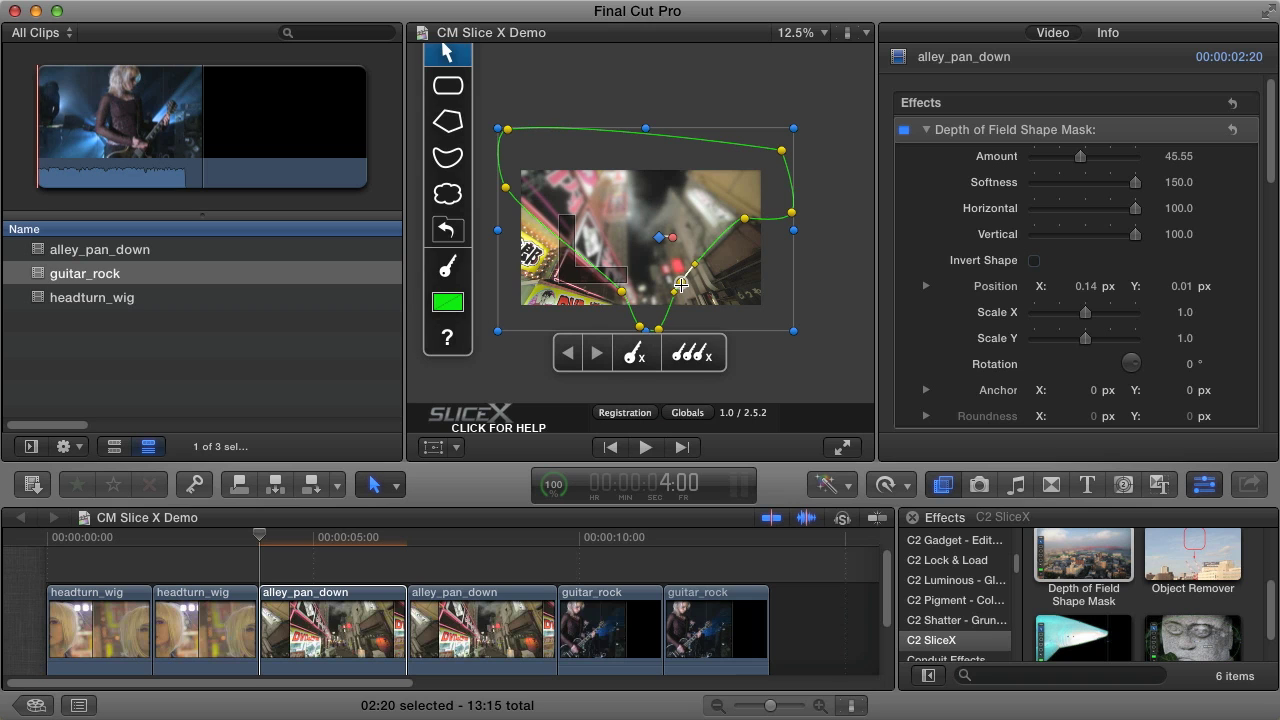
key("shift+Right")
key("shift+Right")
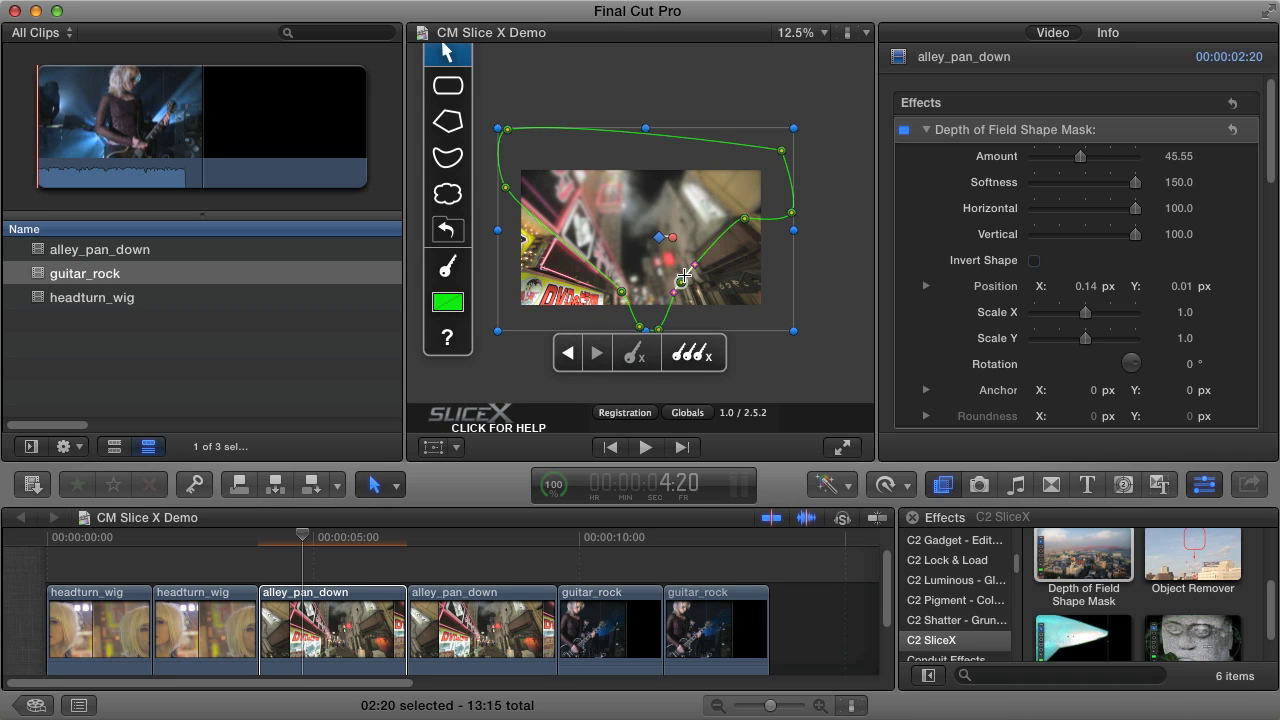
left_click_drag(684, 276, 627, 300)
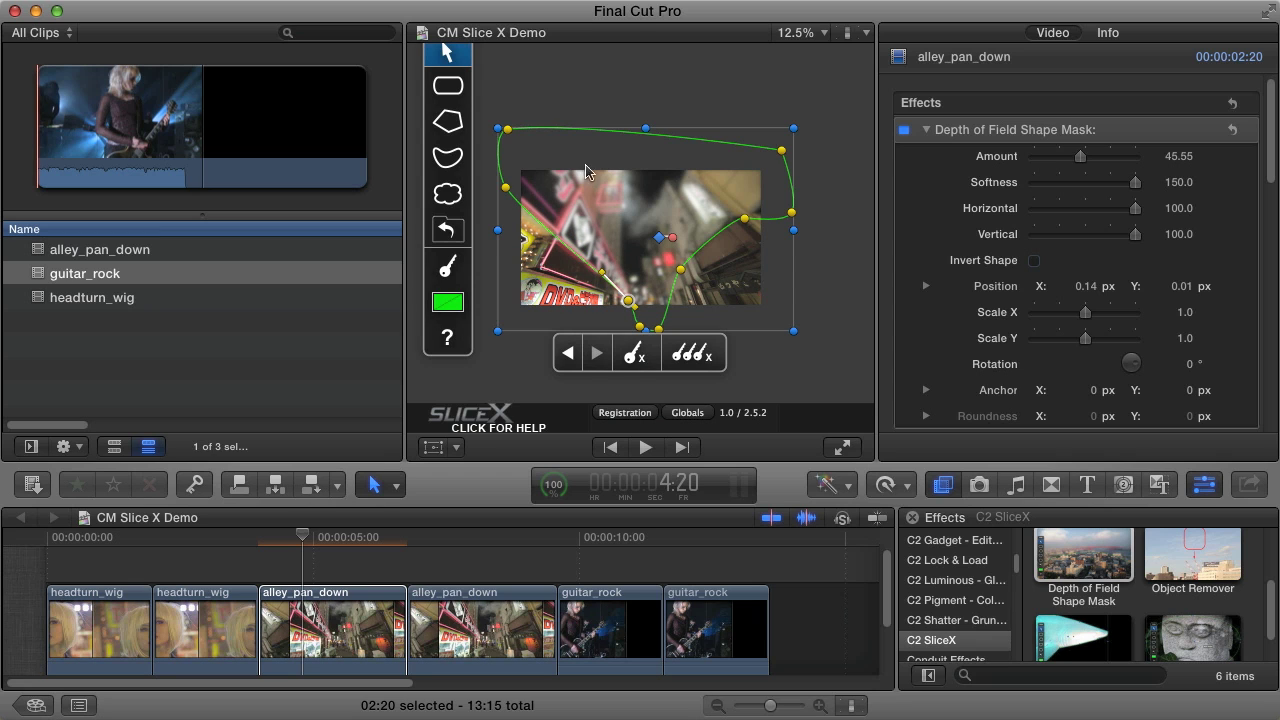
Step: Nudge the right-edge mask points upward and reshape the mask again at 5:05, then move to 6:10
left_click_drag(747, 216, 780, 199)
left_click(790, 212)
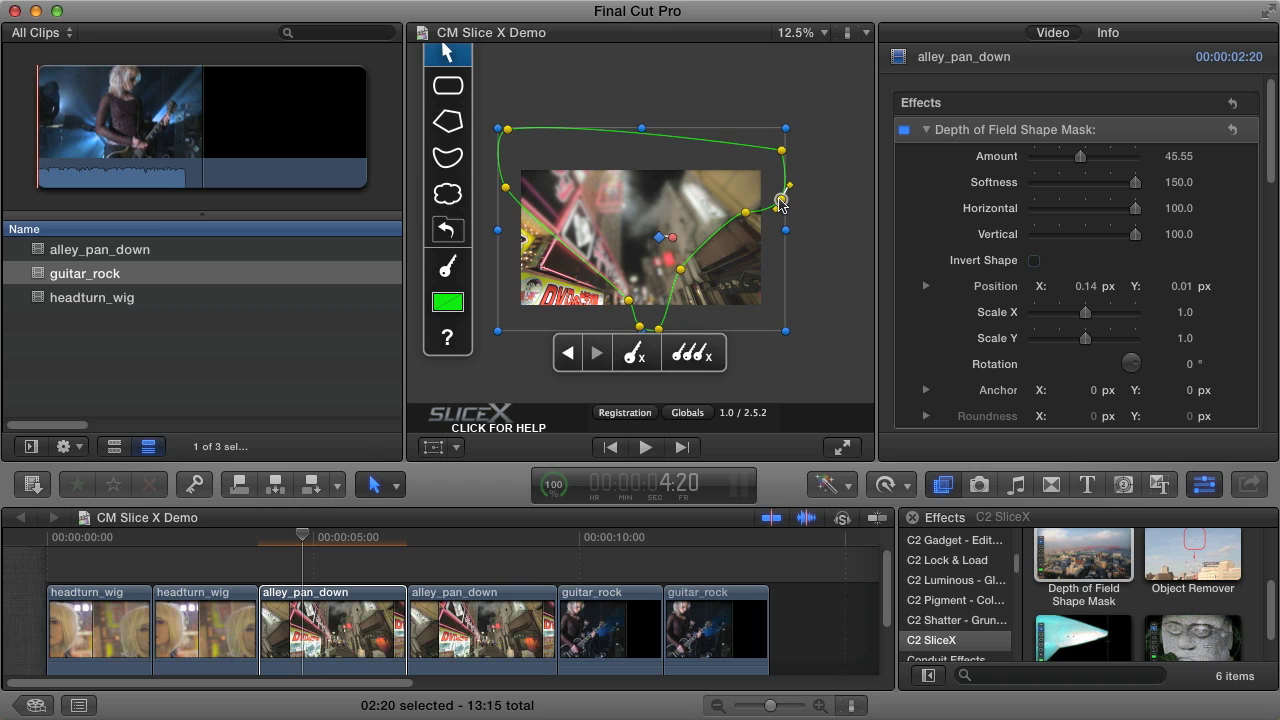
key("shift+Right")
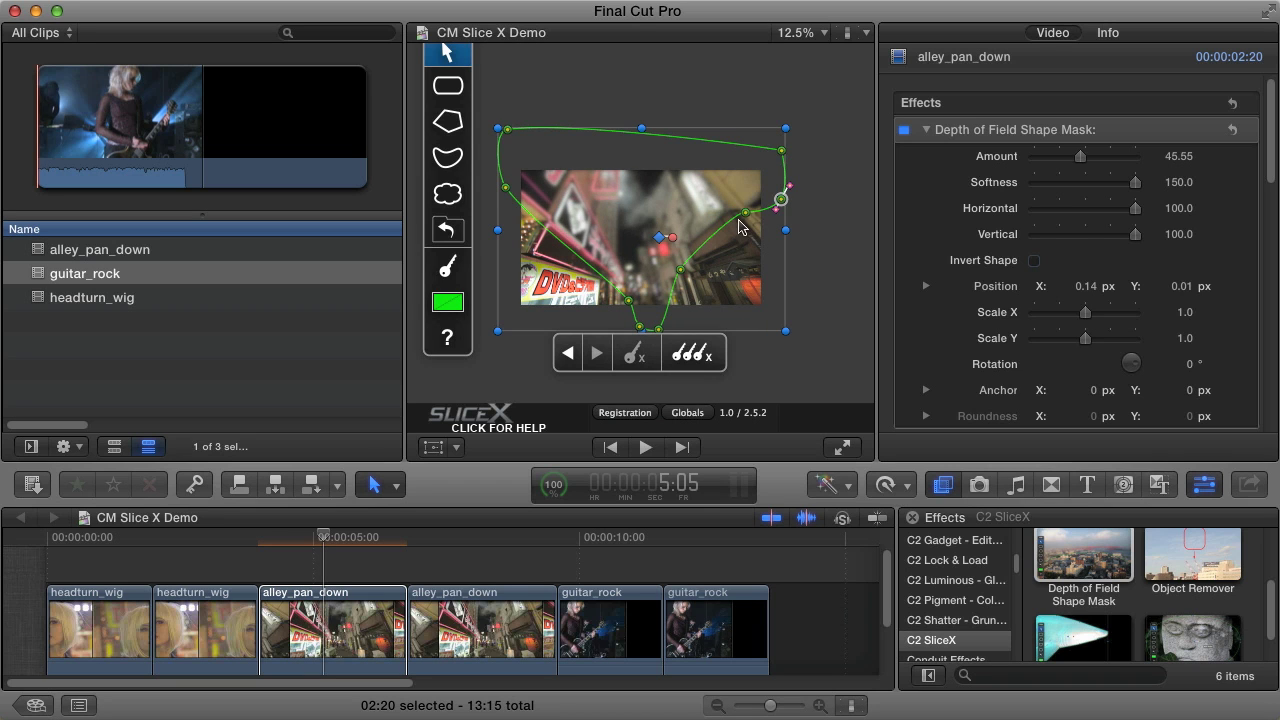
left_click_drag(745, 214, 740, 205)
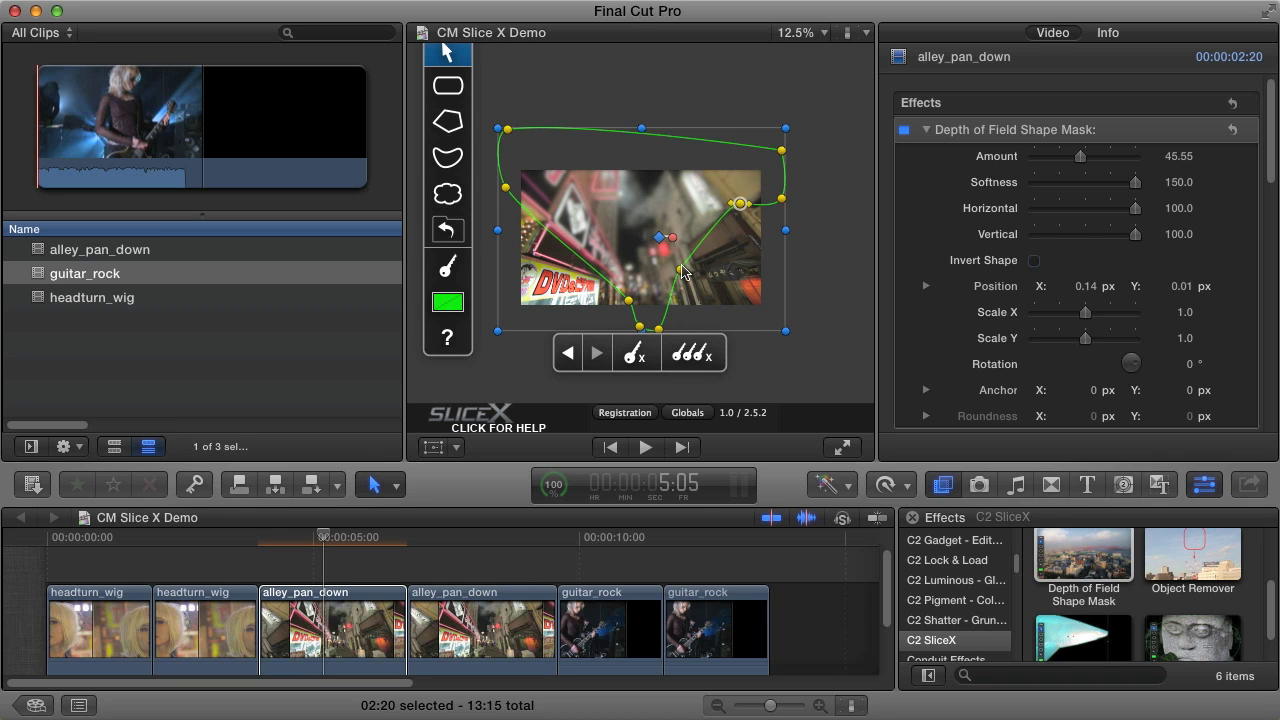
key("shift+Right")
key("shift+Right")
key("shift+Right")
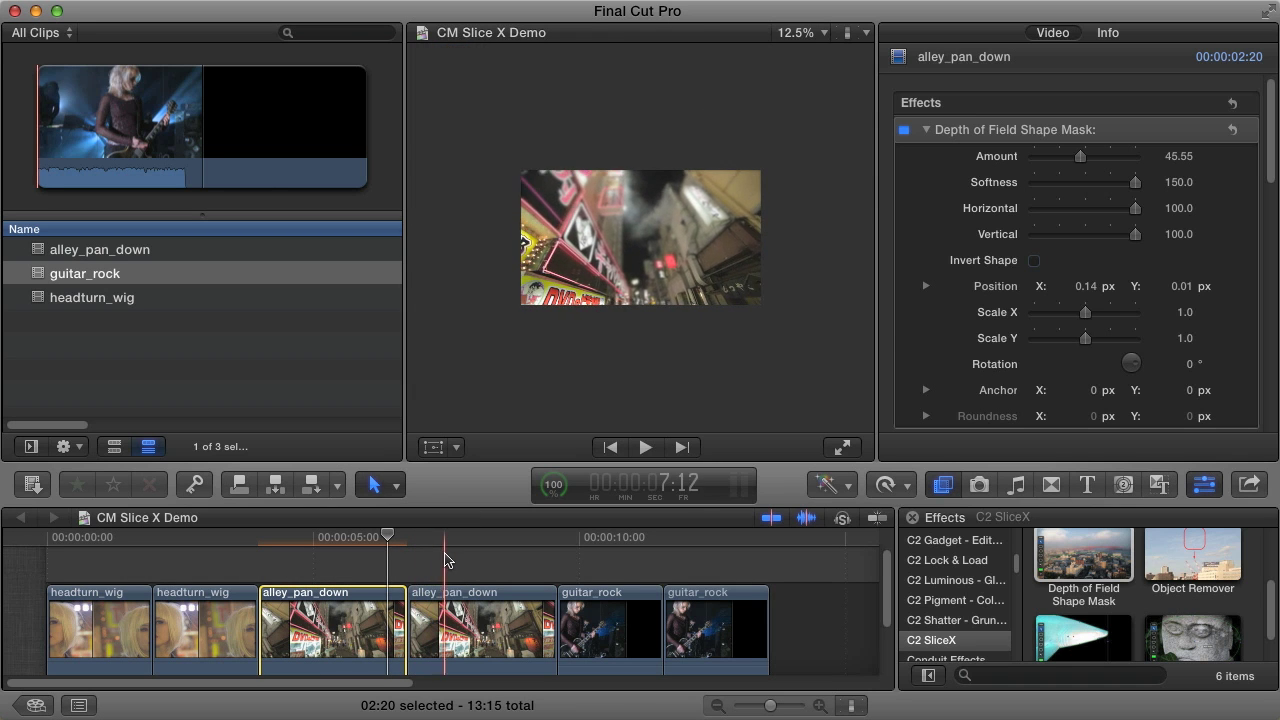
Step: Hide the Inspector, fit the frame in the viewer, and play back the masked alley shot
key("super+4")
key("shift+z")
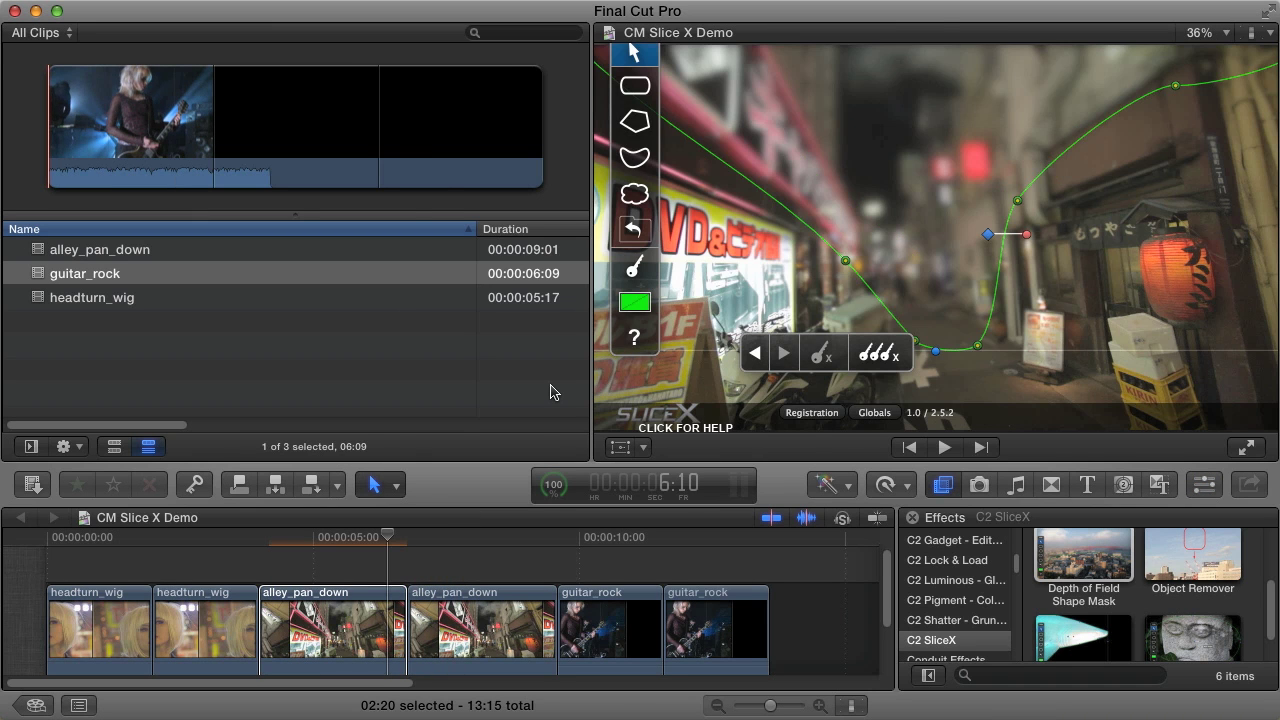
key("space")
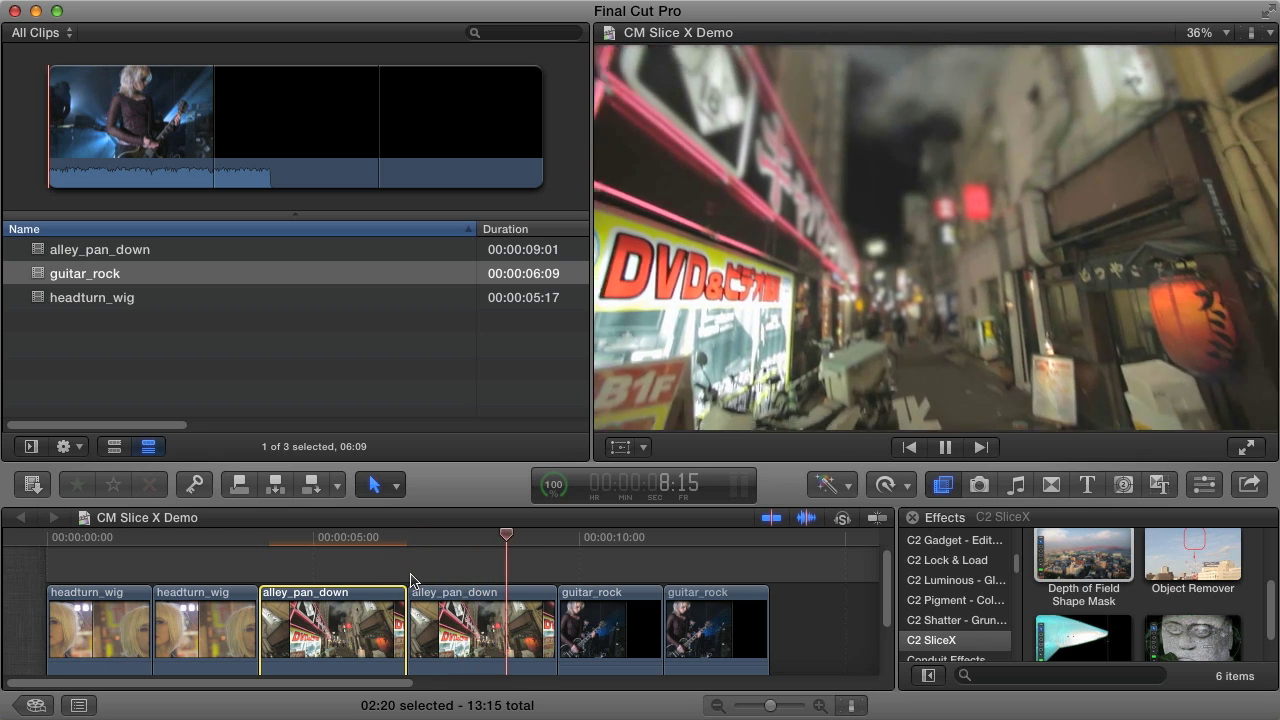
key("space")
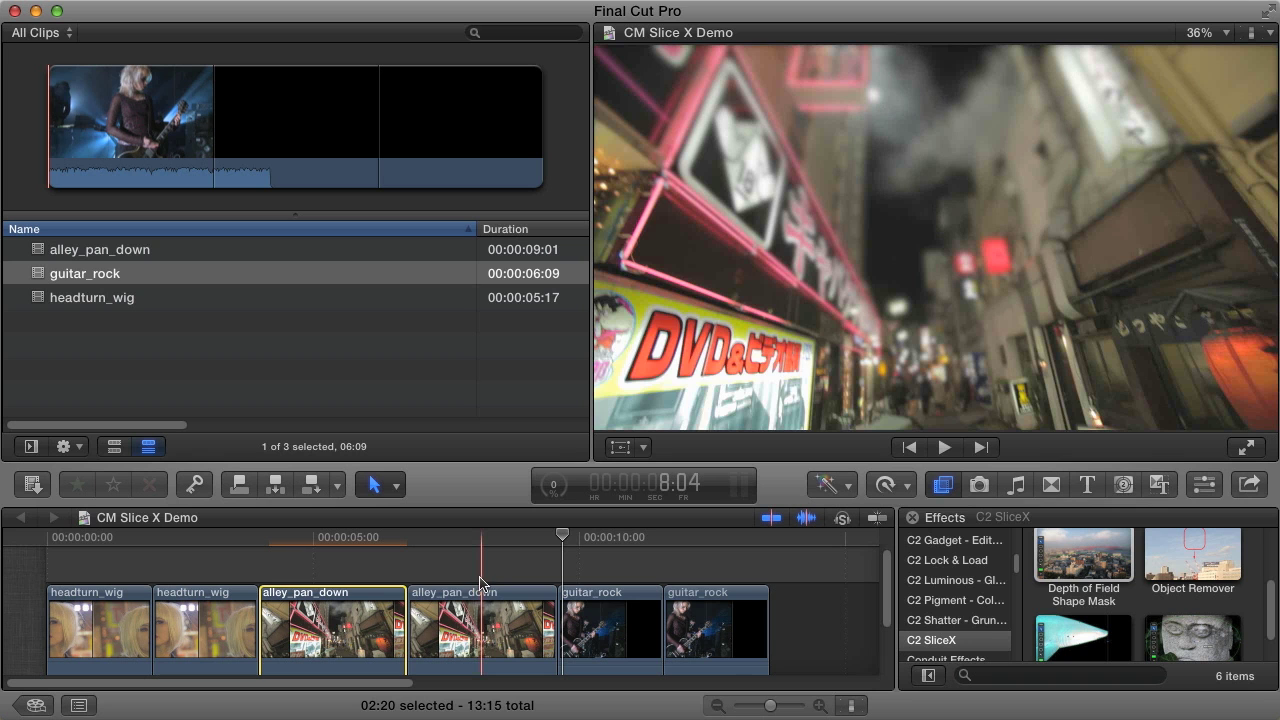
Step: Show the second alley_pan_down clip's Depth of Field Shape Mask controls near 8:00 (Amount 29.57, Softness 150)
left_click(481, 615)
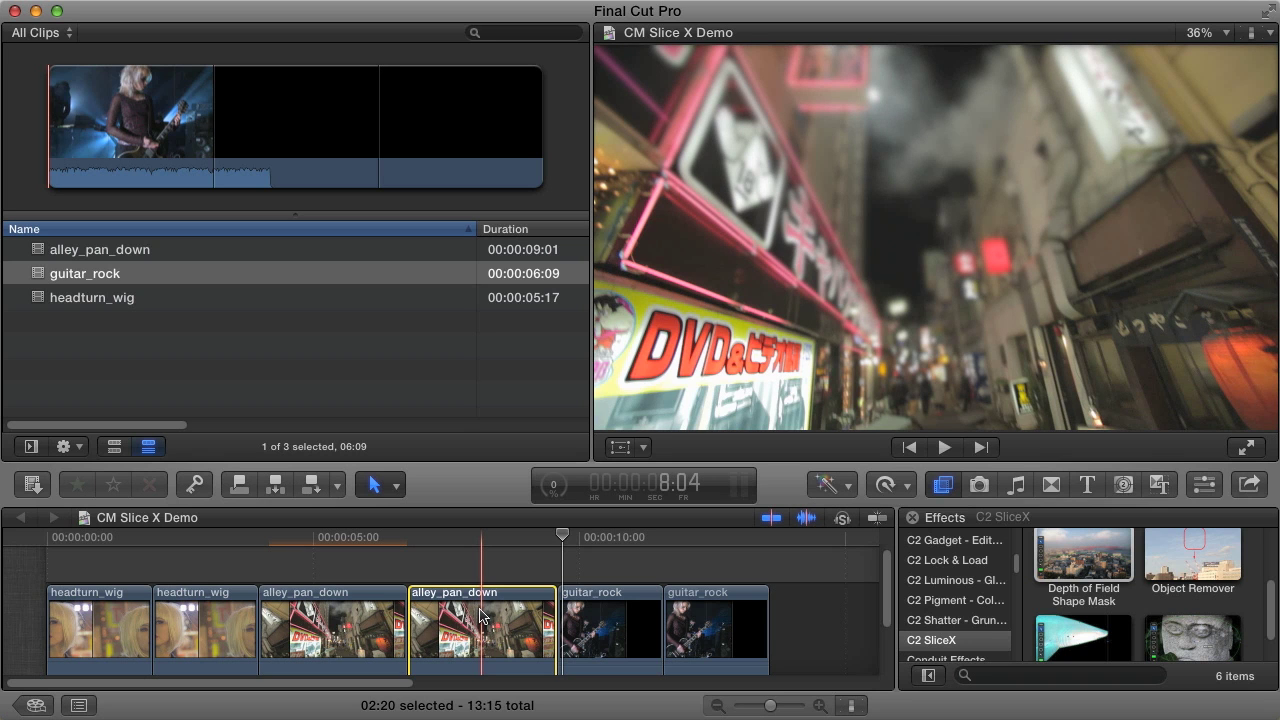
key("super+4")
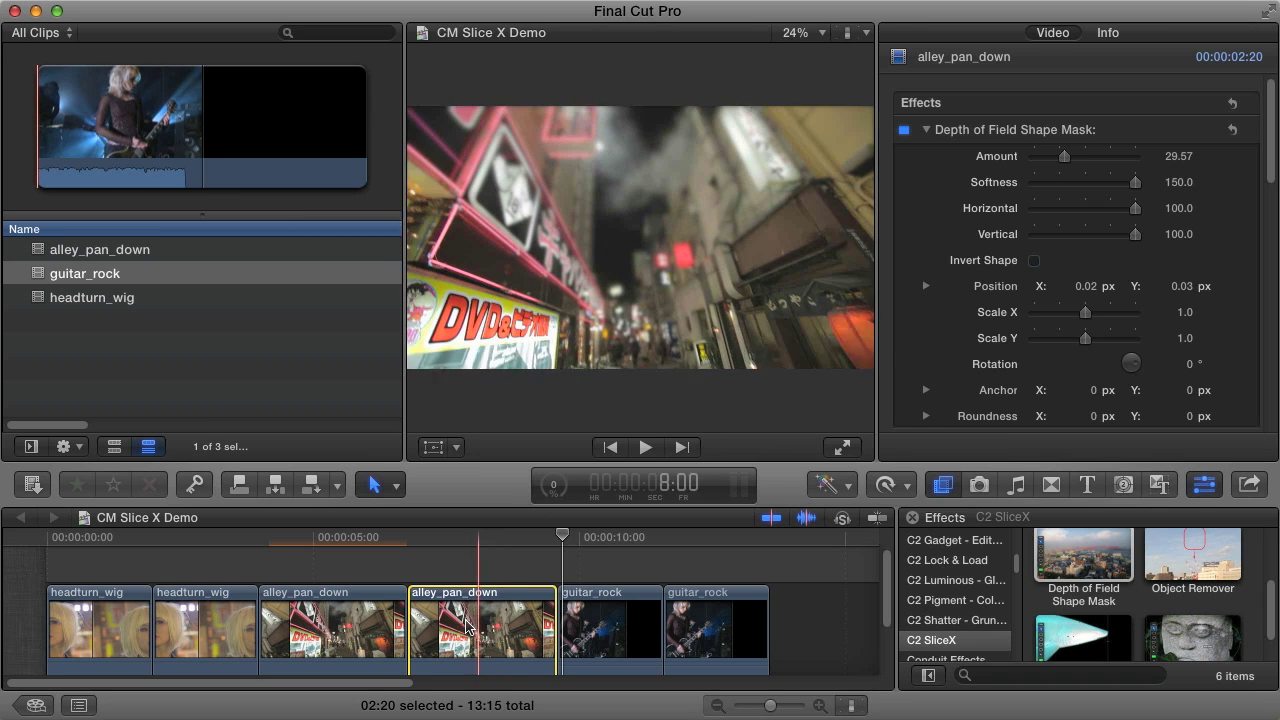
left_click(477, 621)
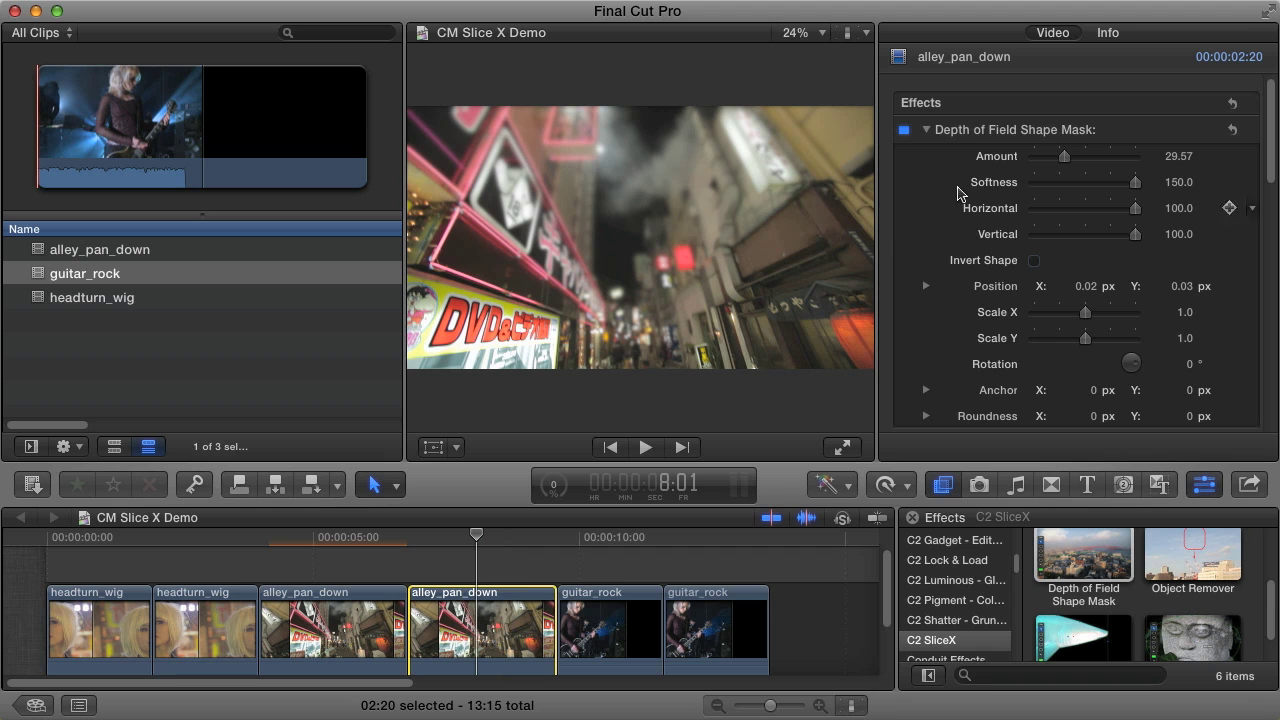
left_click(972, 132)
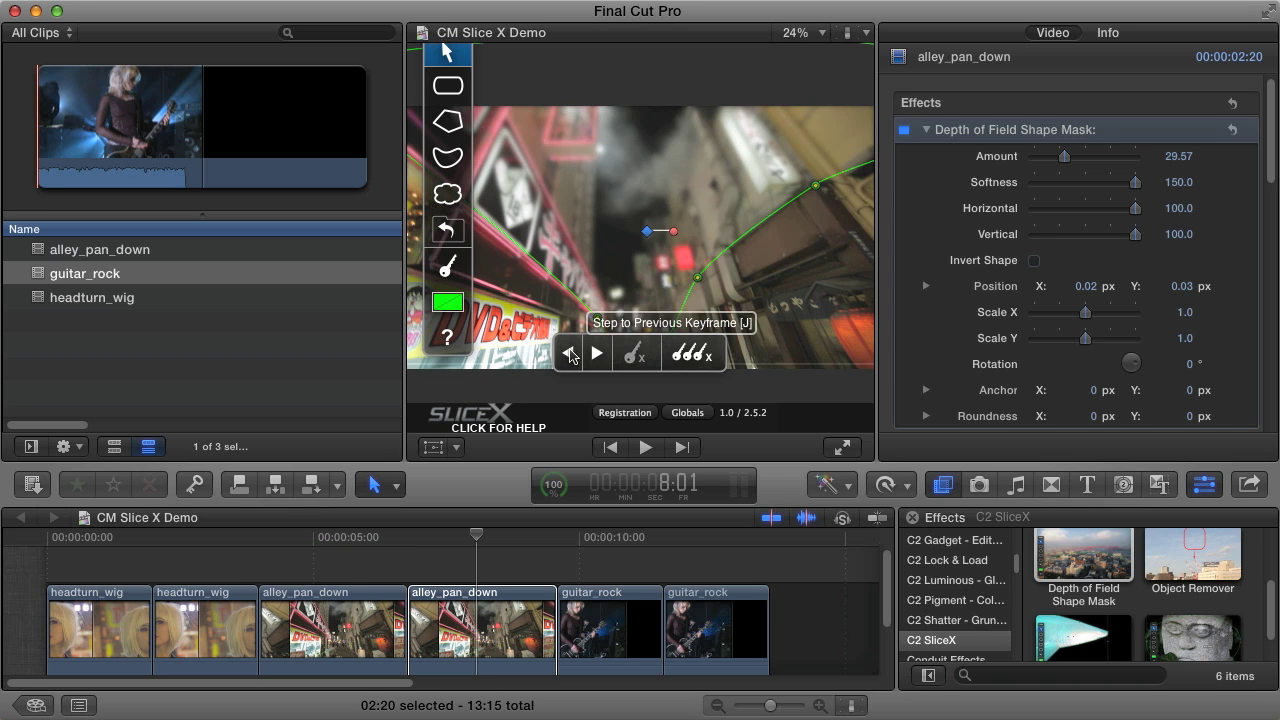
Step: Step through the mask keyframes from 7:05 to 8:10, then box-select several mask anchor points
left_click(570, 354)
left_click(578, 355)
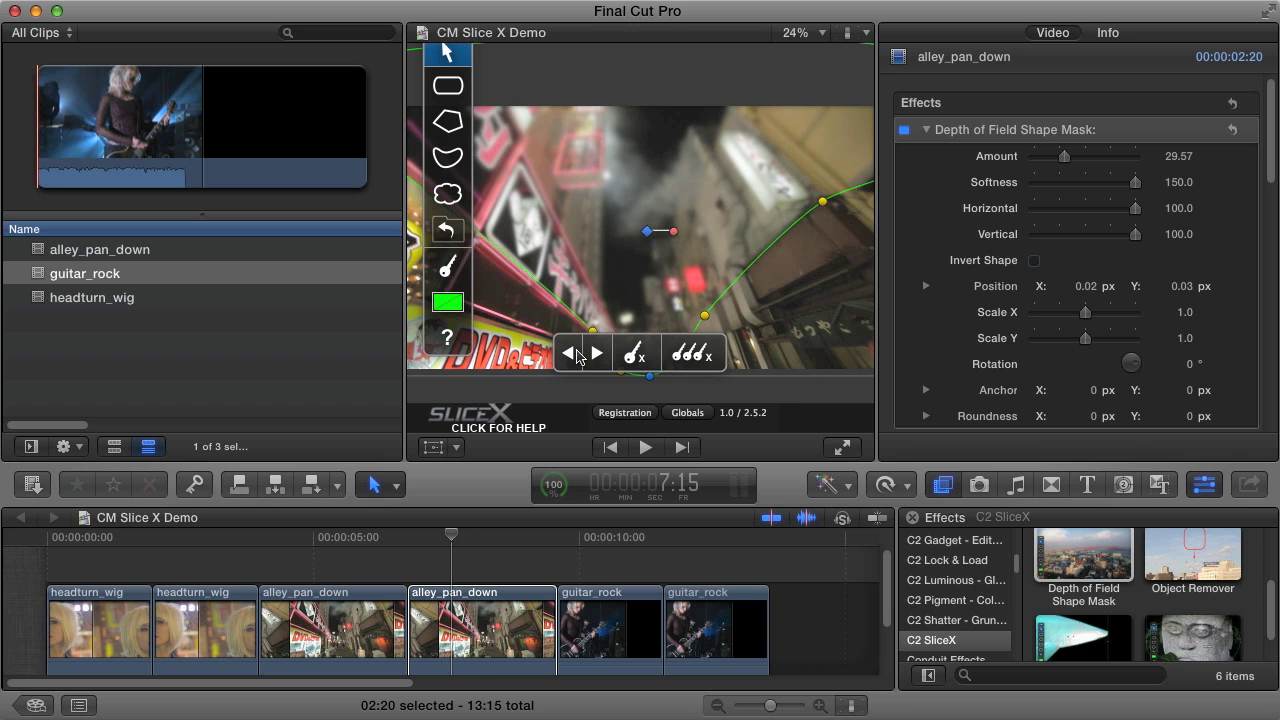
left_click(570, 354)
left_click(598, 354)
left_click(598, 354)
left_click(598, 354)
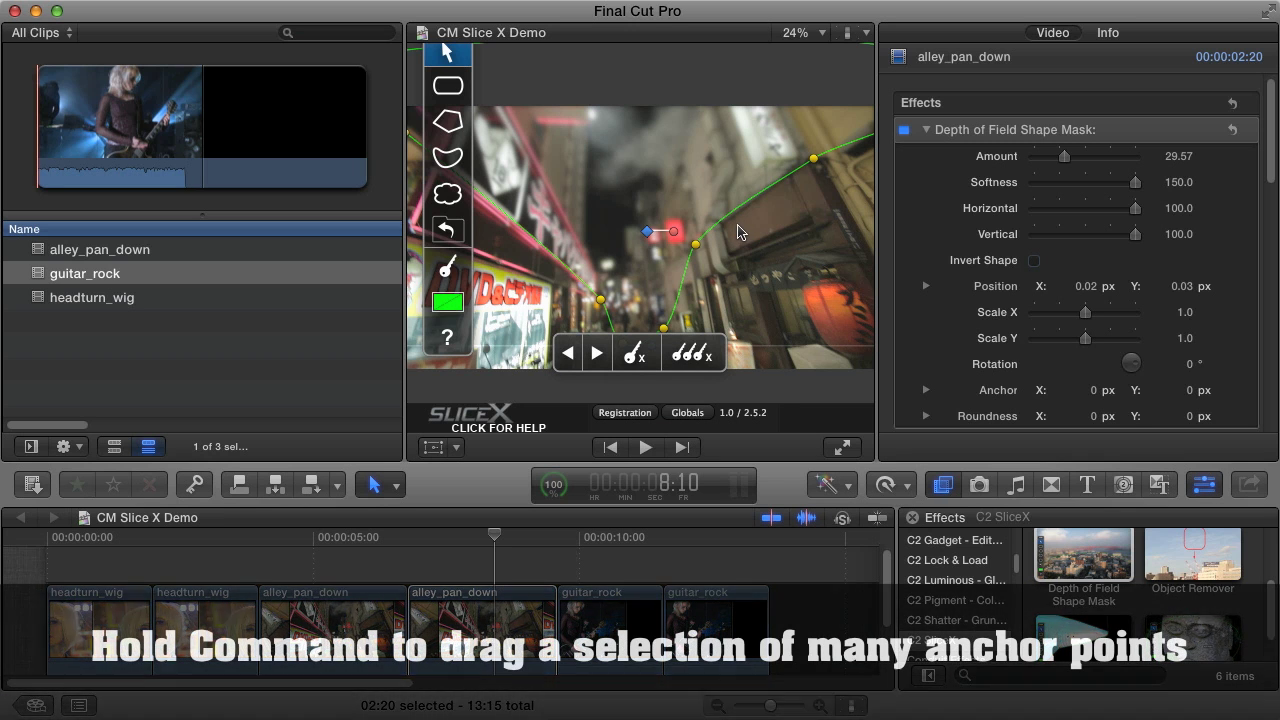
mouse_move(740, 226)
left_mouse_down()
mouse_move(588, 326)
mouse_move(600, 301)
left_mouse_up()
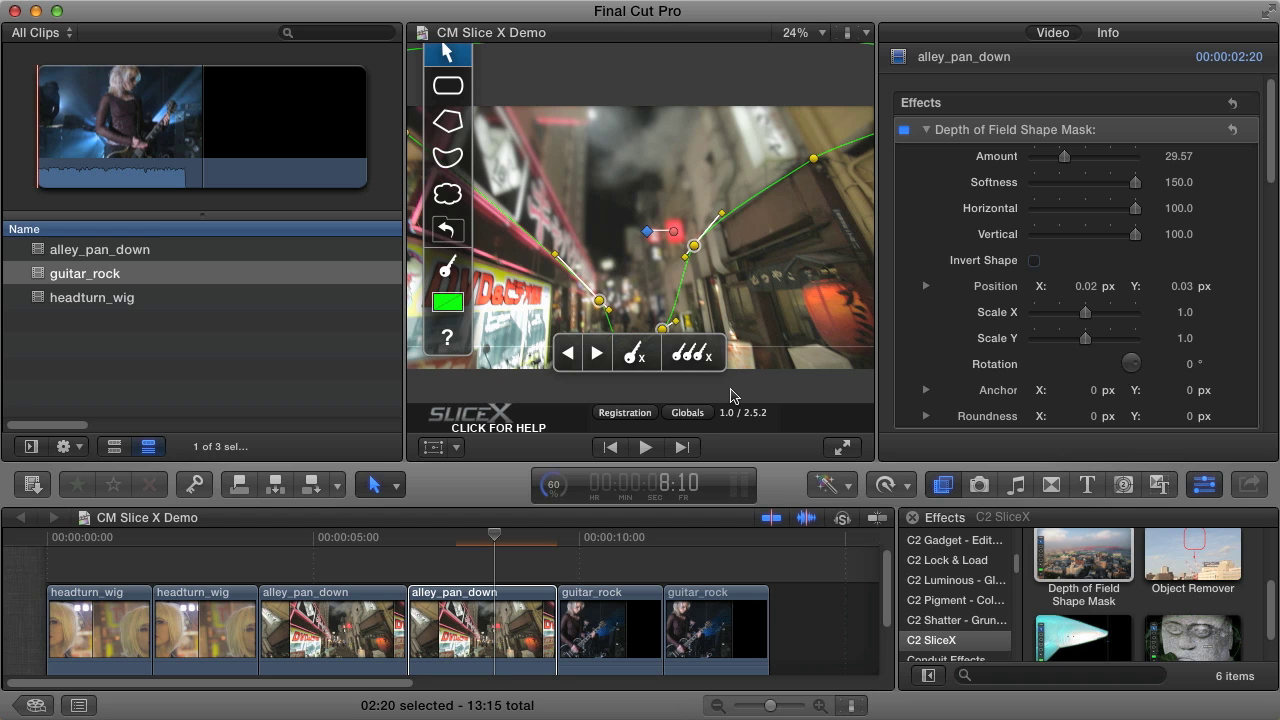
Step: Make one mask point linear toward both its previous and next points
left_click(652, 295)
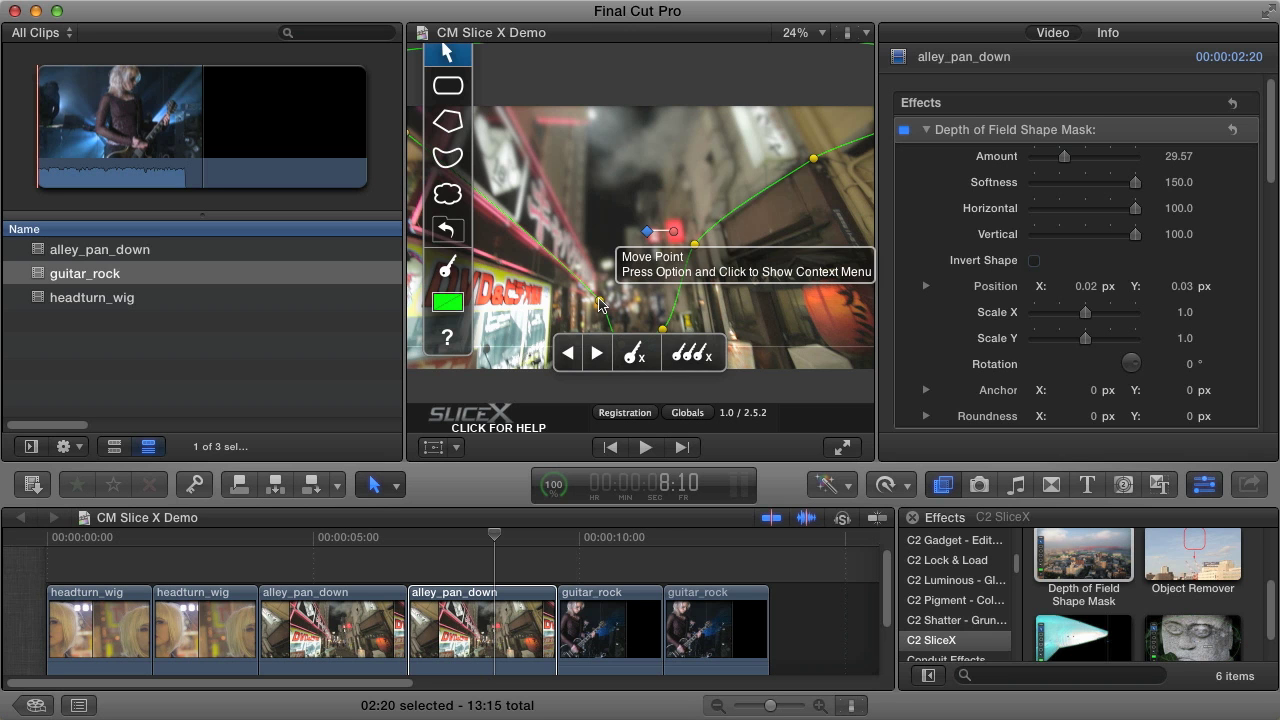
left_click(600, 301)
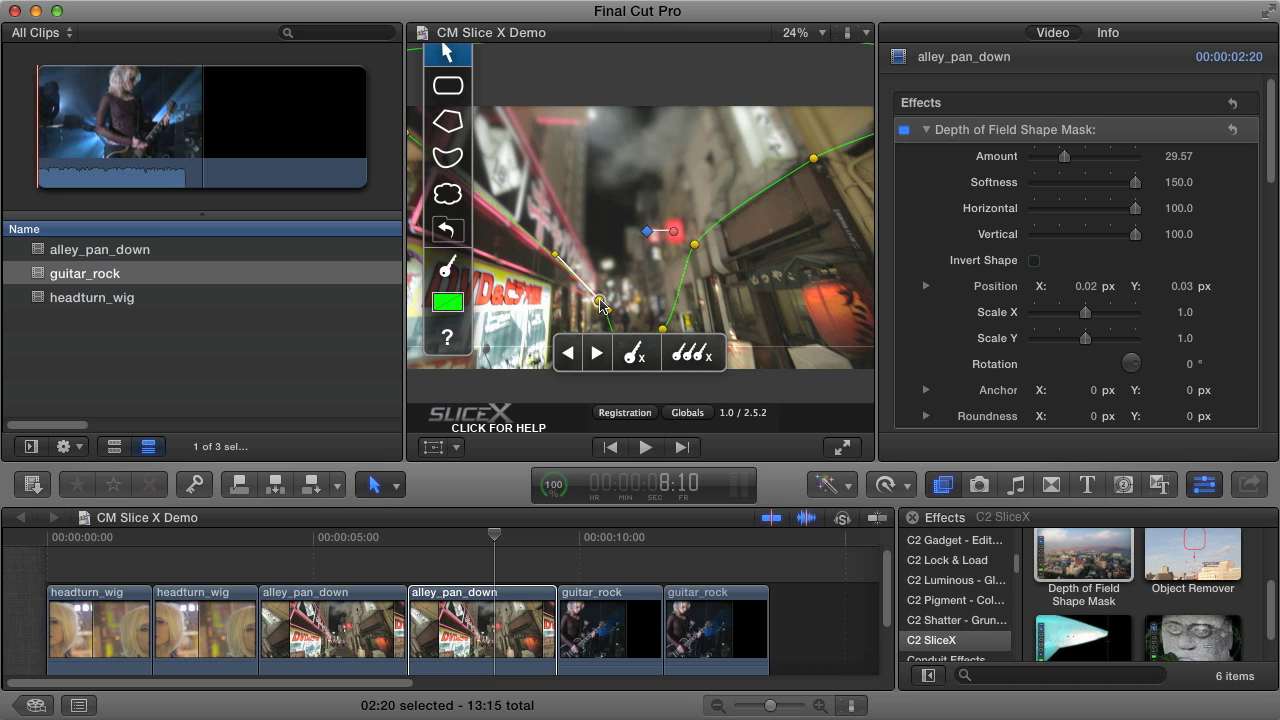
left_click(600, 302, "alt")
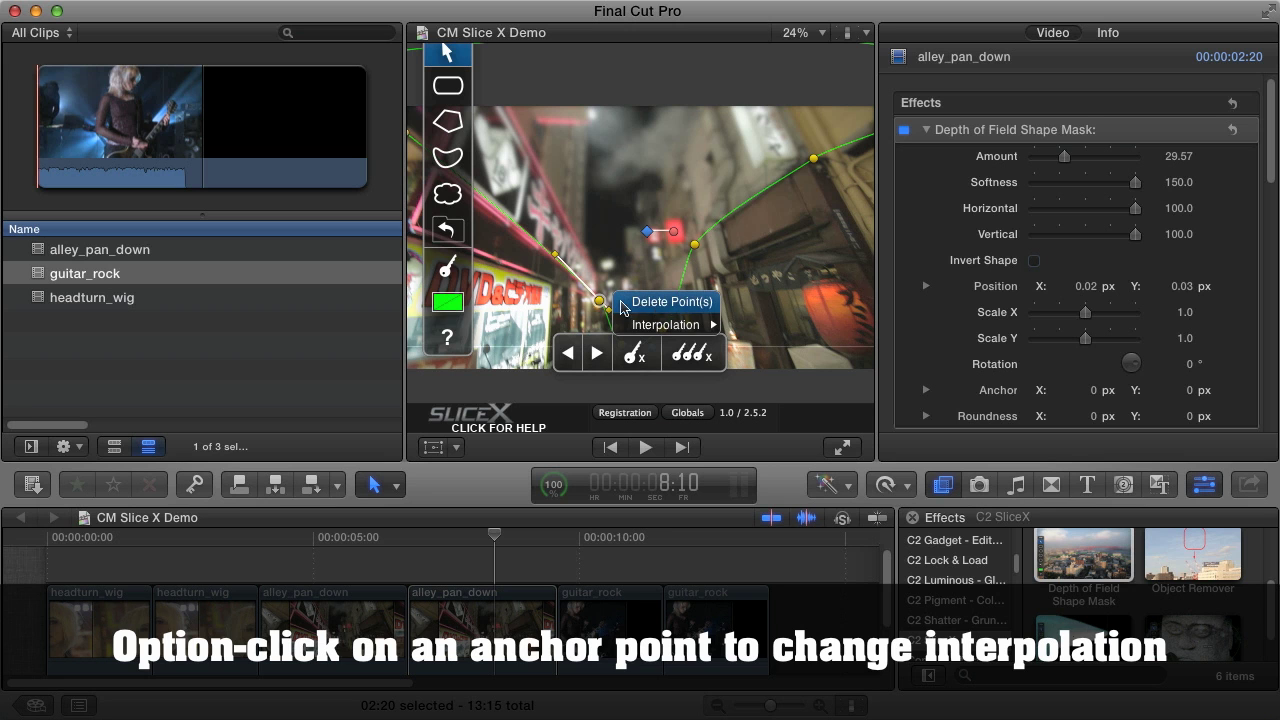
mouse_move(646, 327)
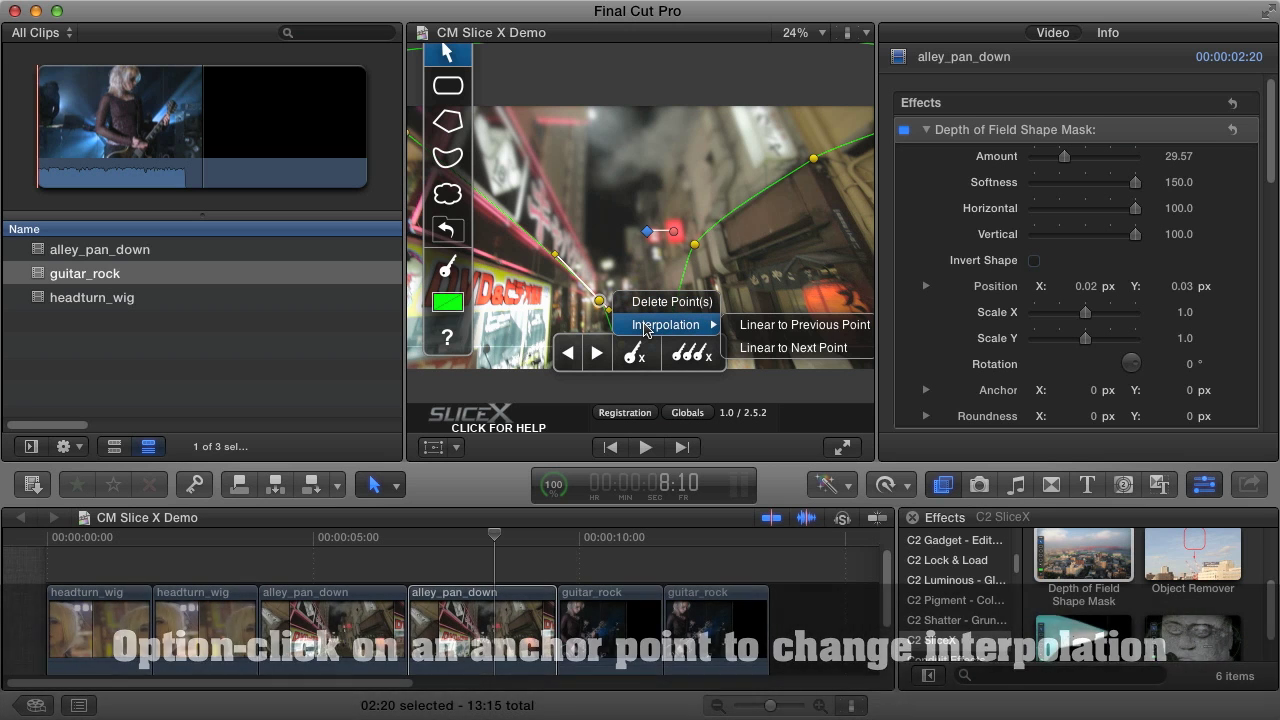
left_click(728, 325)
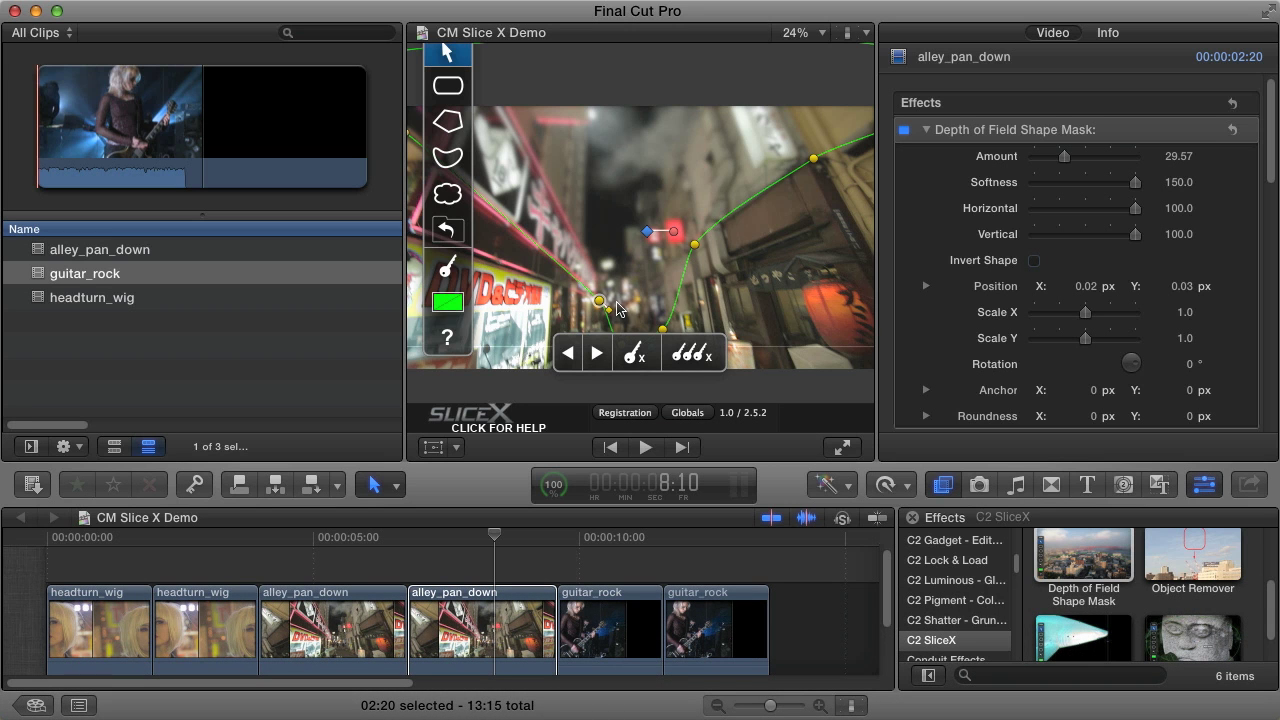
right_click(604, 303)
mouse_move(670, 330)
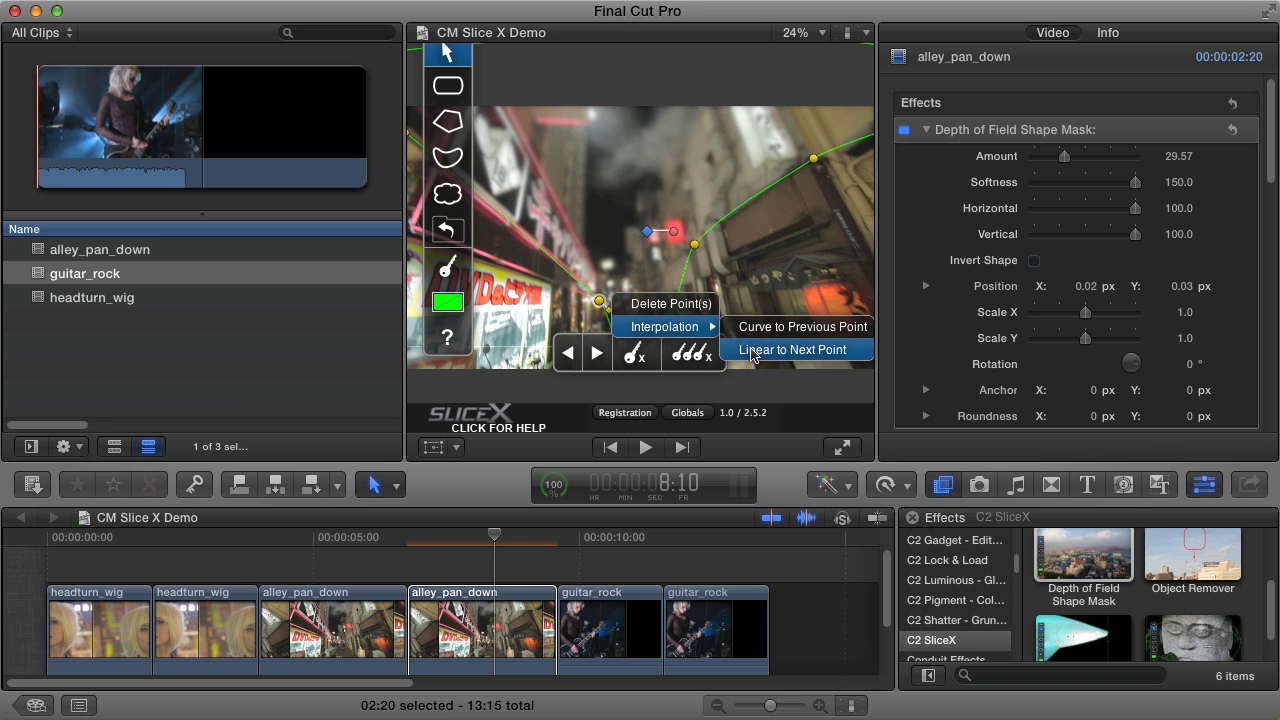
left_click(753, 350)
Step: Switch that mask point to Curve to Previous Point
right_click(601, 302)
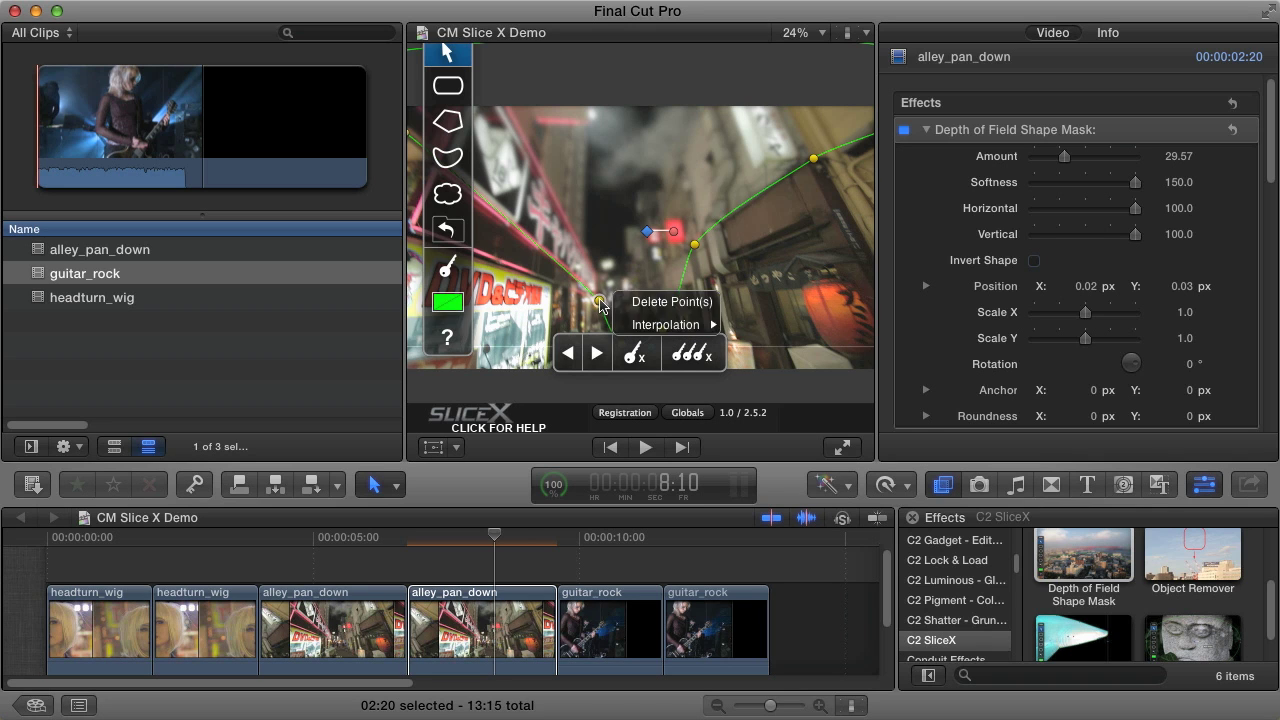
mouse_move(668, 325)
left_click(740, 326)
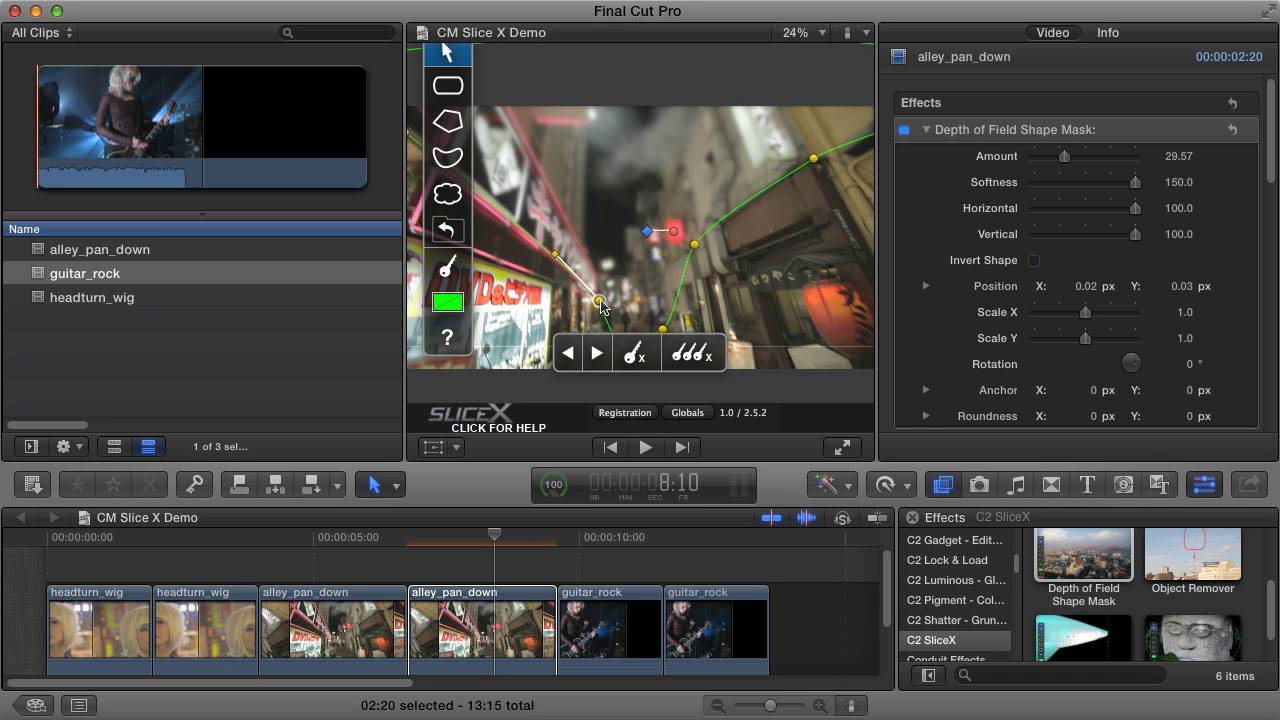
right_click(601, 304)
key("Escape")
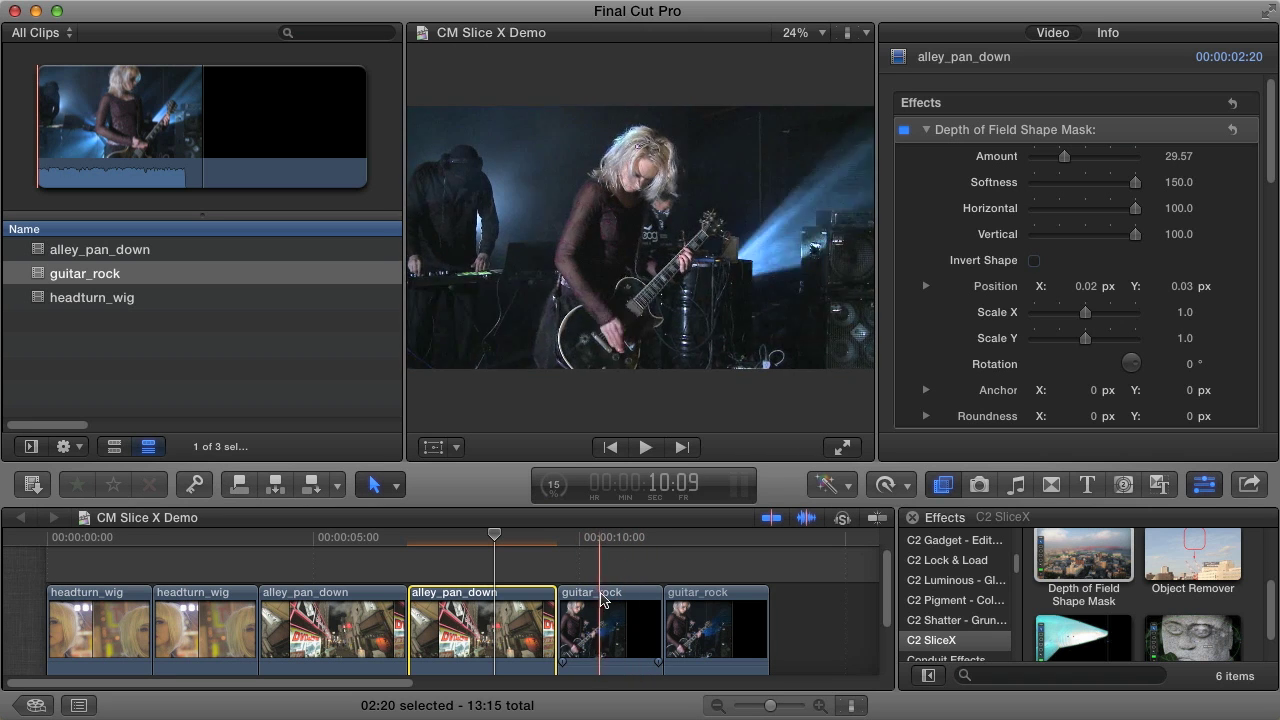
Step: Select guitar_rock, jump to its start, and inspect its Depth of Field Shape Mask effect
left_click(603, 600)
key("Up")
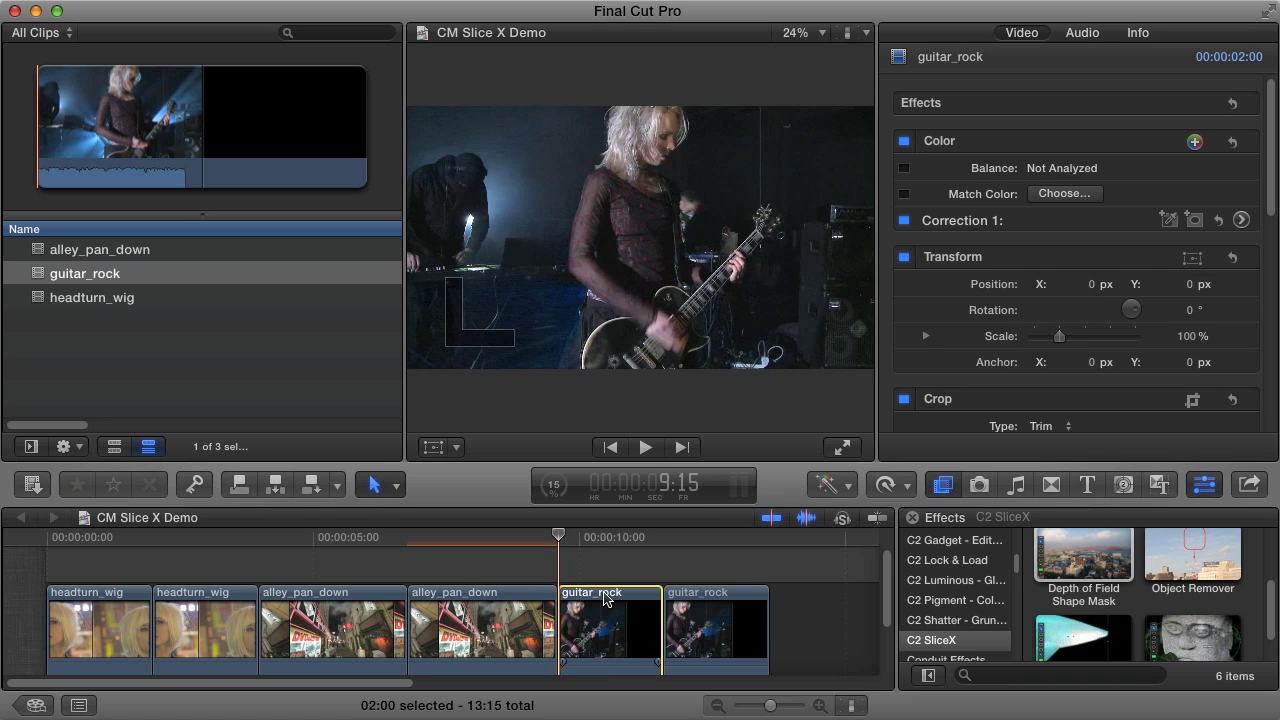
left_click(1083, 560)
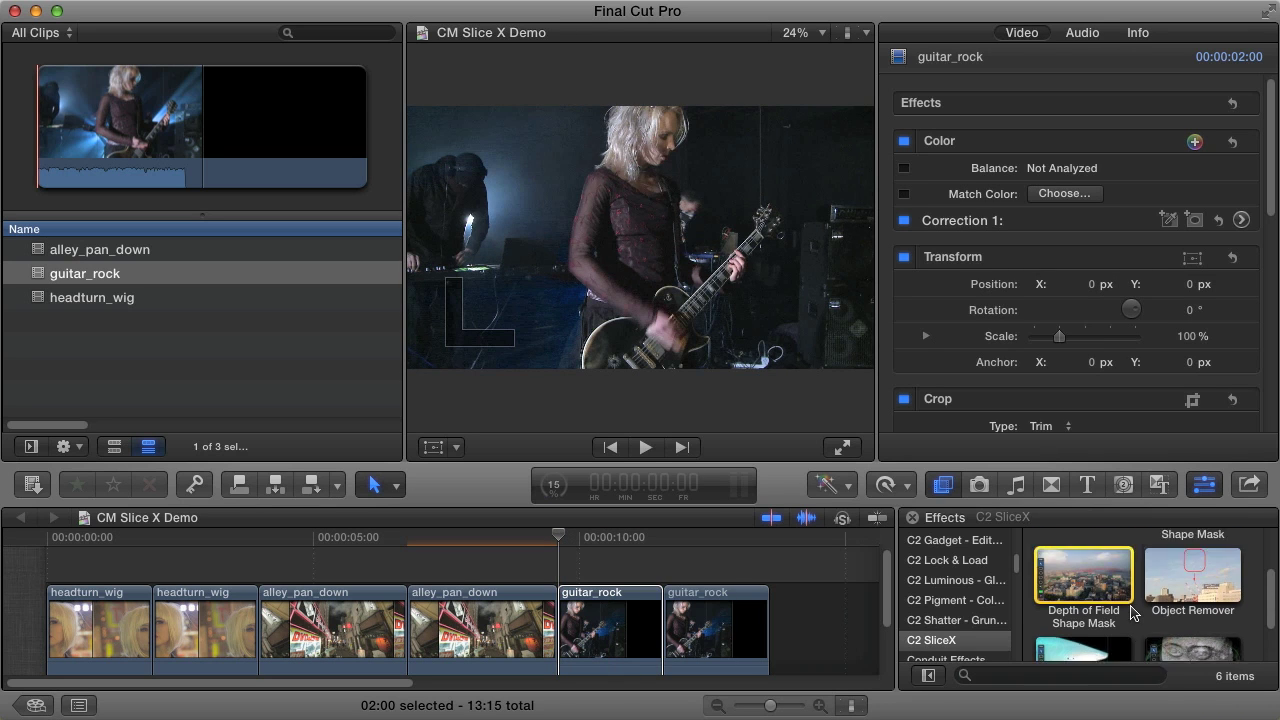
scroll(1133, 613, "down", 2)
scroll(1133, 613, "up", 2)
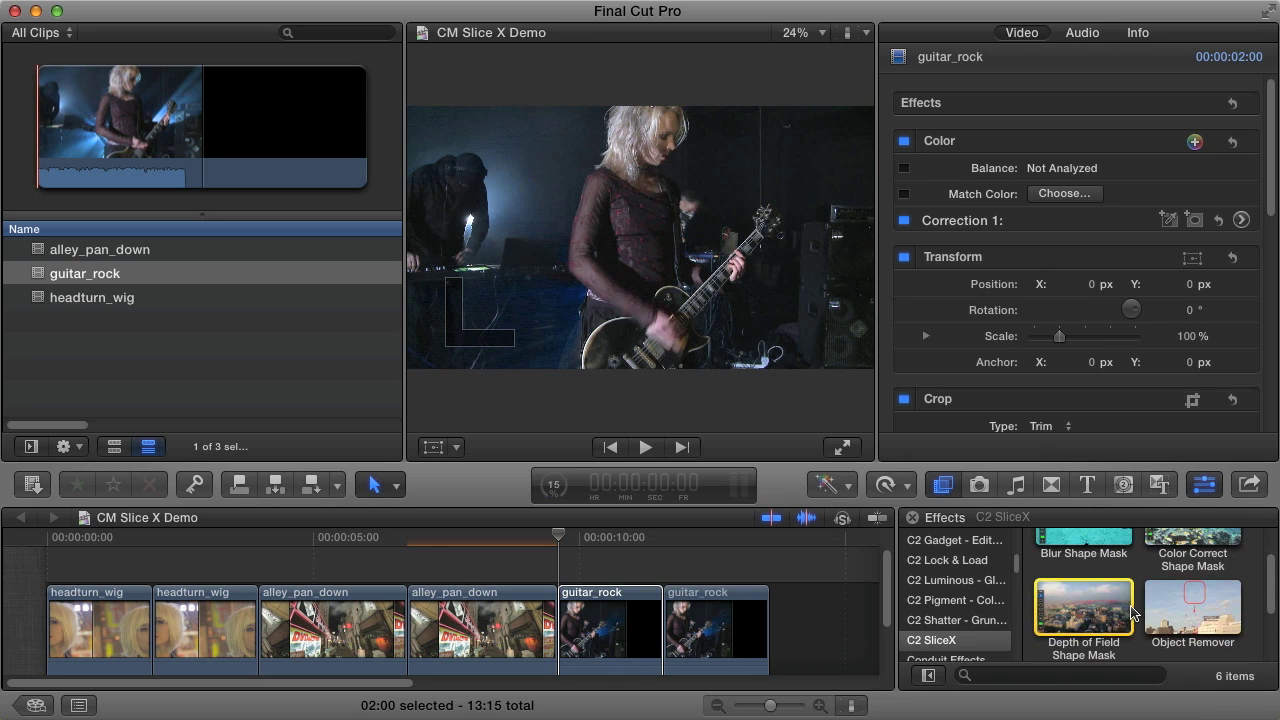
left_click(1063, 606)
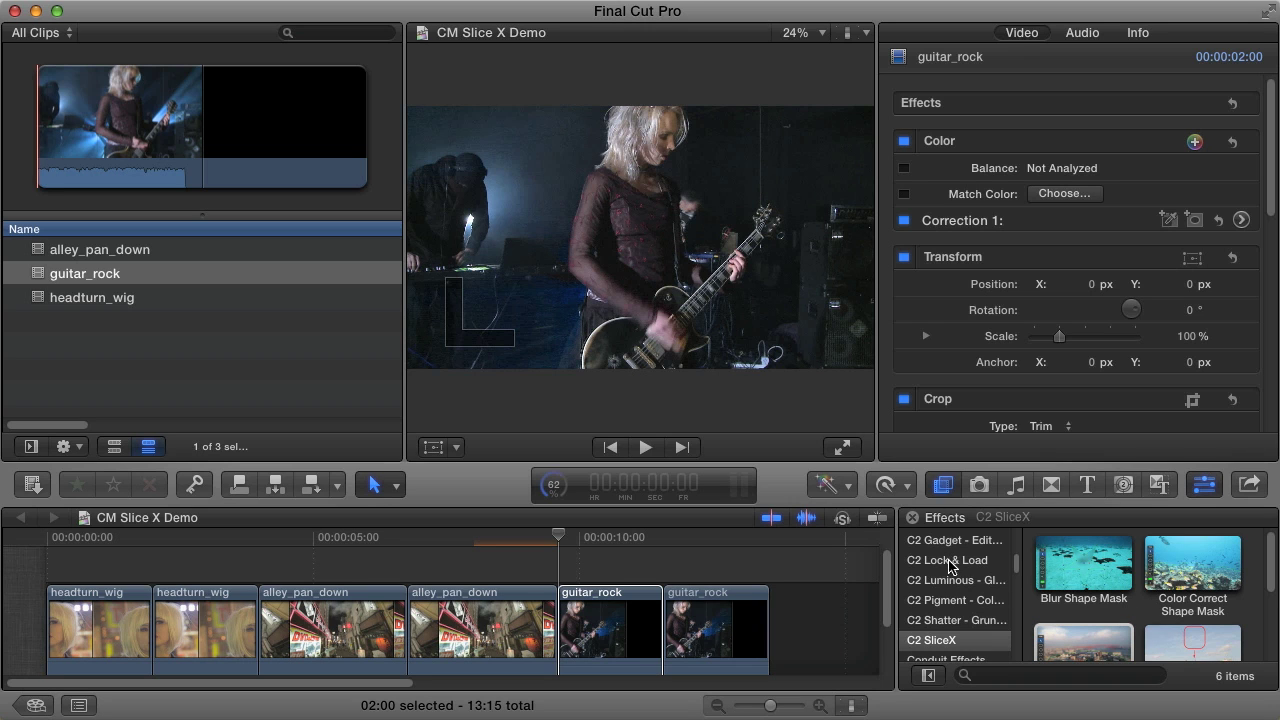
Step: Drag Optical Glow from the C2 Luminous effects onto the guitar_rock clip
left_click(951, 581)
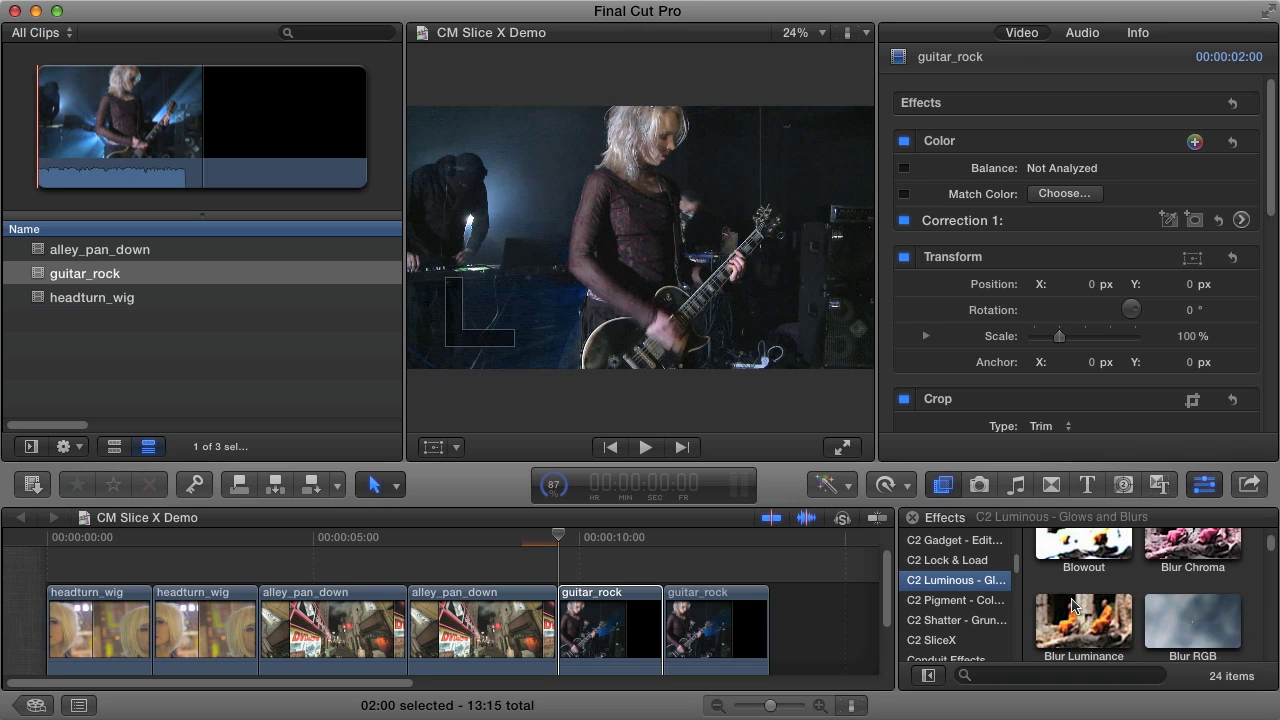
scroll(1072, 606, "down", 8)
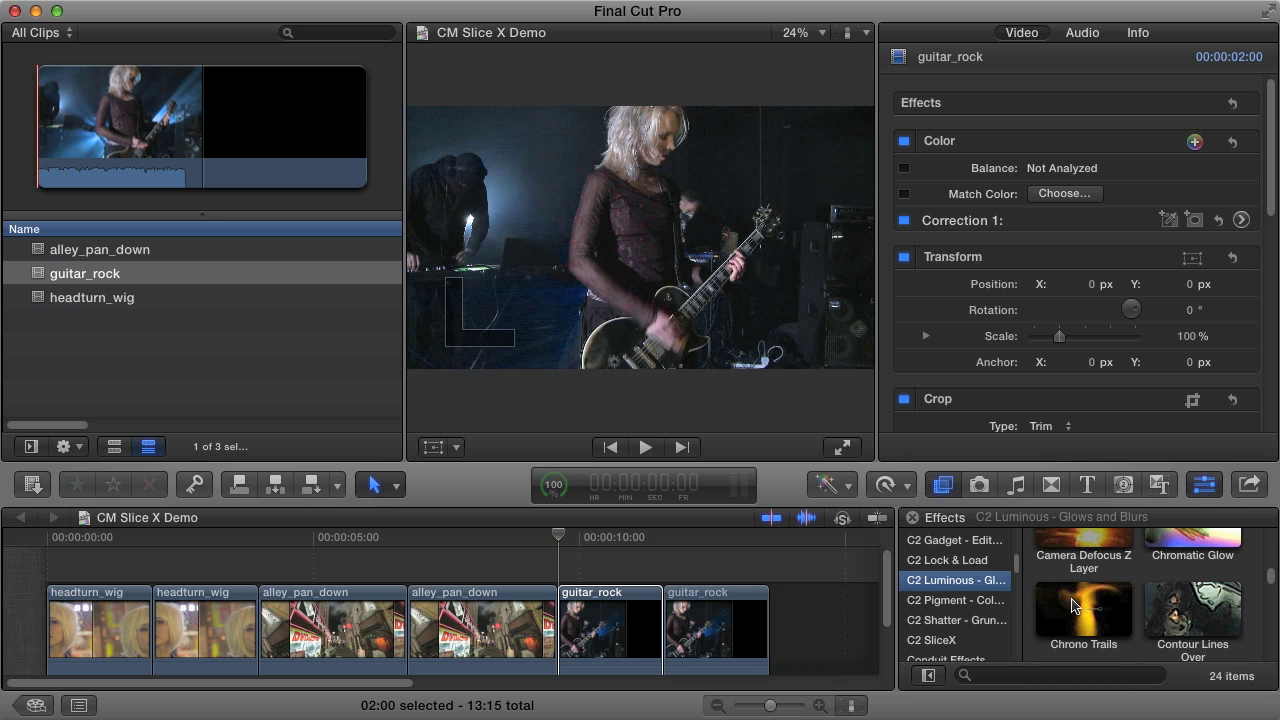
scroll(1072, 606, "down", 6)
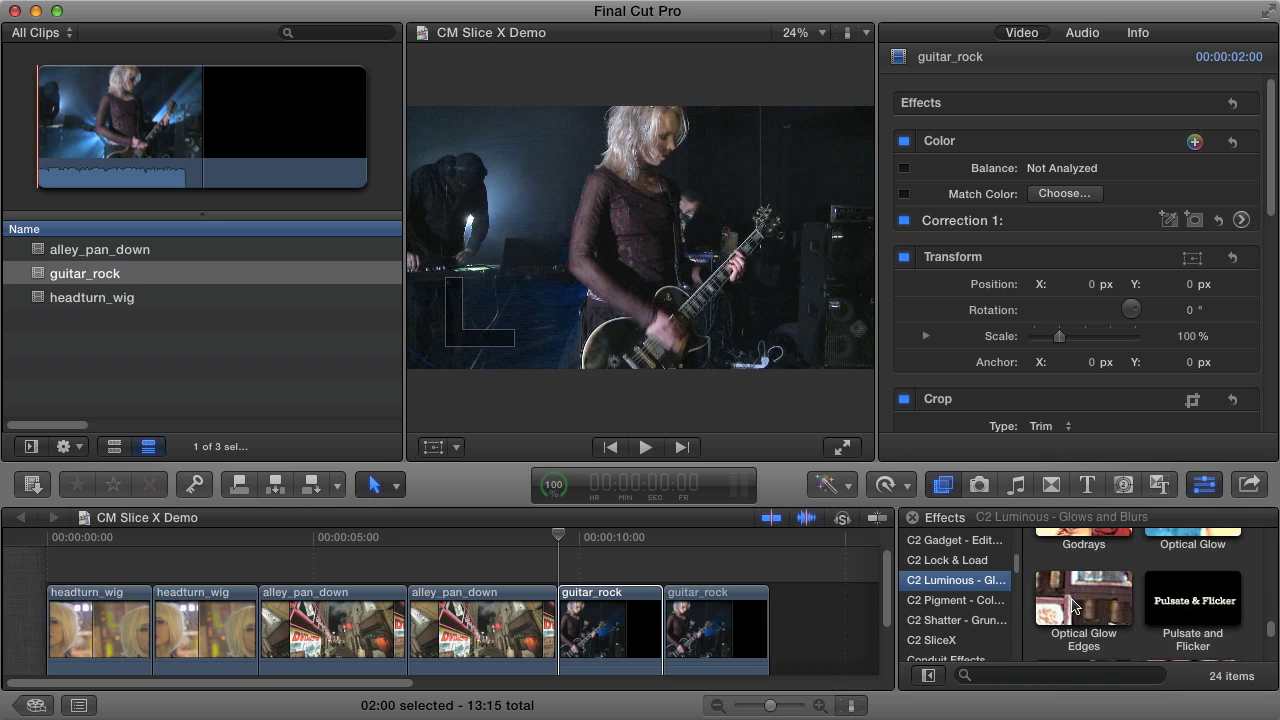
scroll(1072, 606, "up", 1)
left_click(1190, 583)
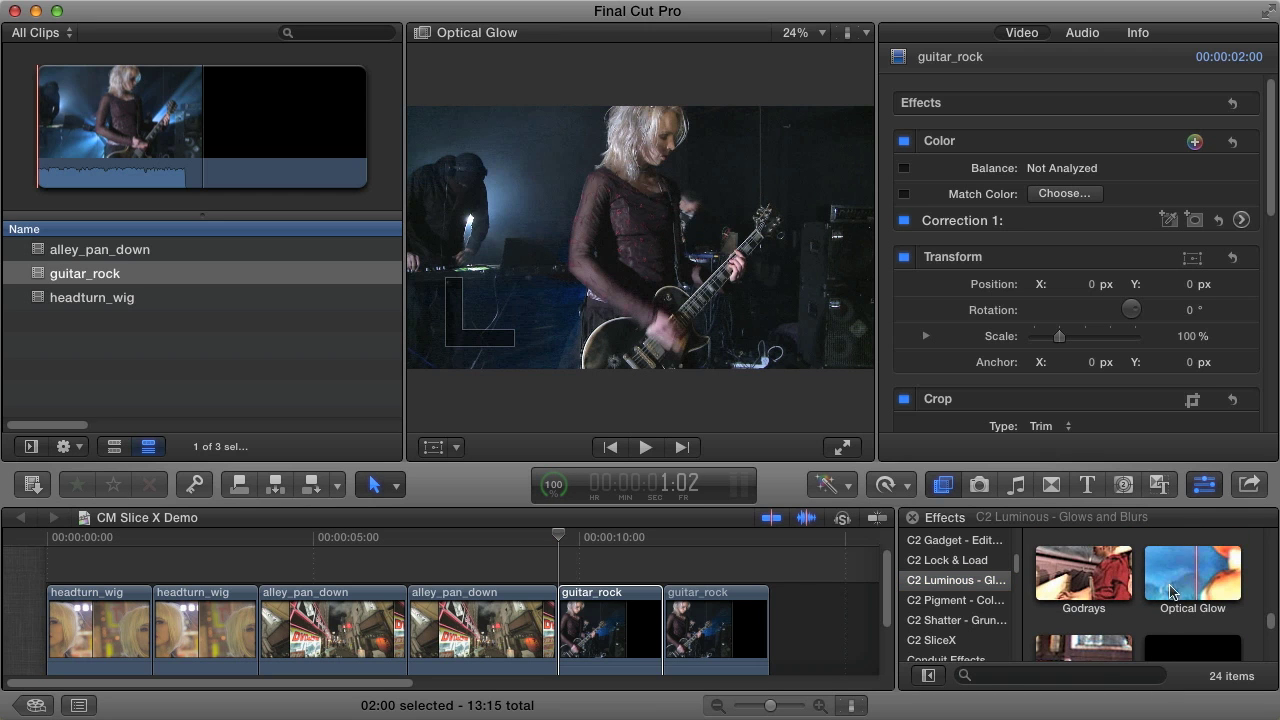
left_click_drag(1188, 583, 584, 612)
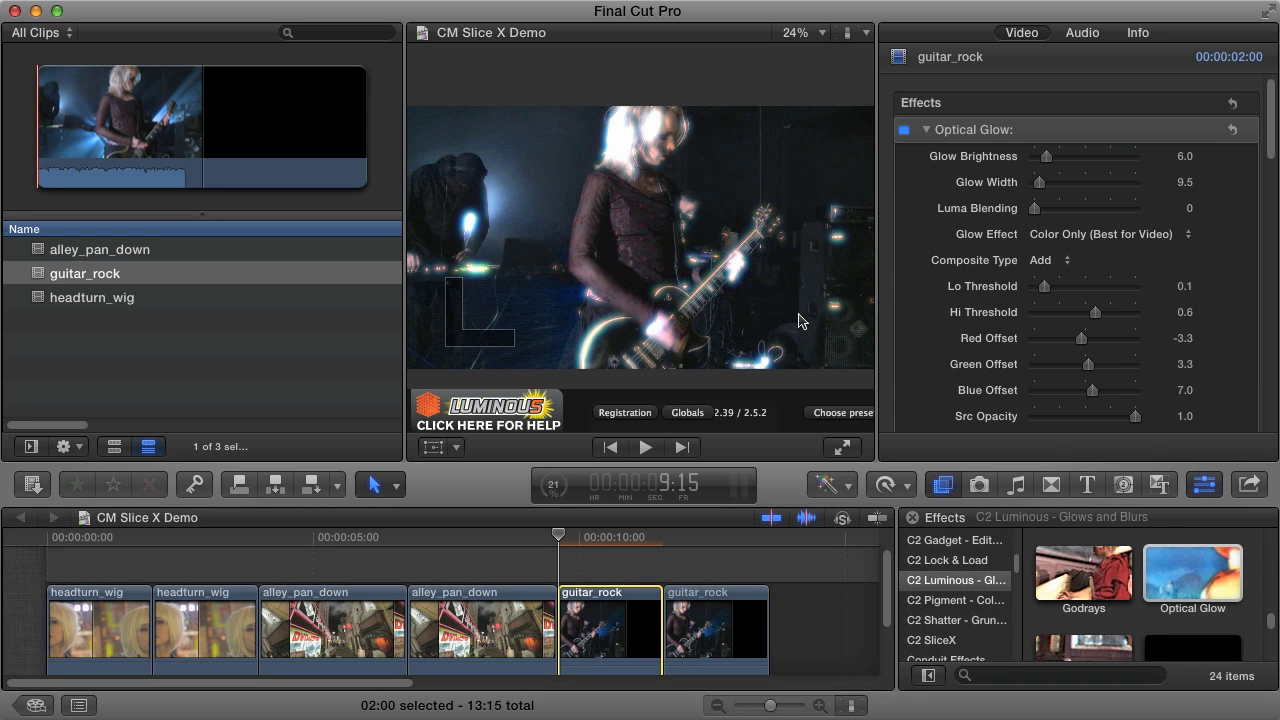
scroll(941, 321, "down", 5)
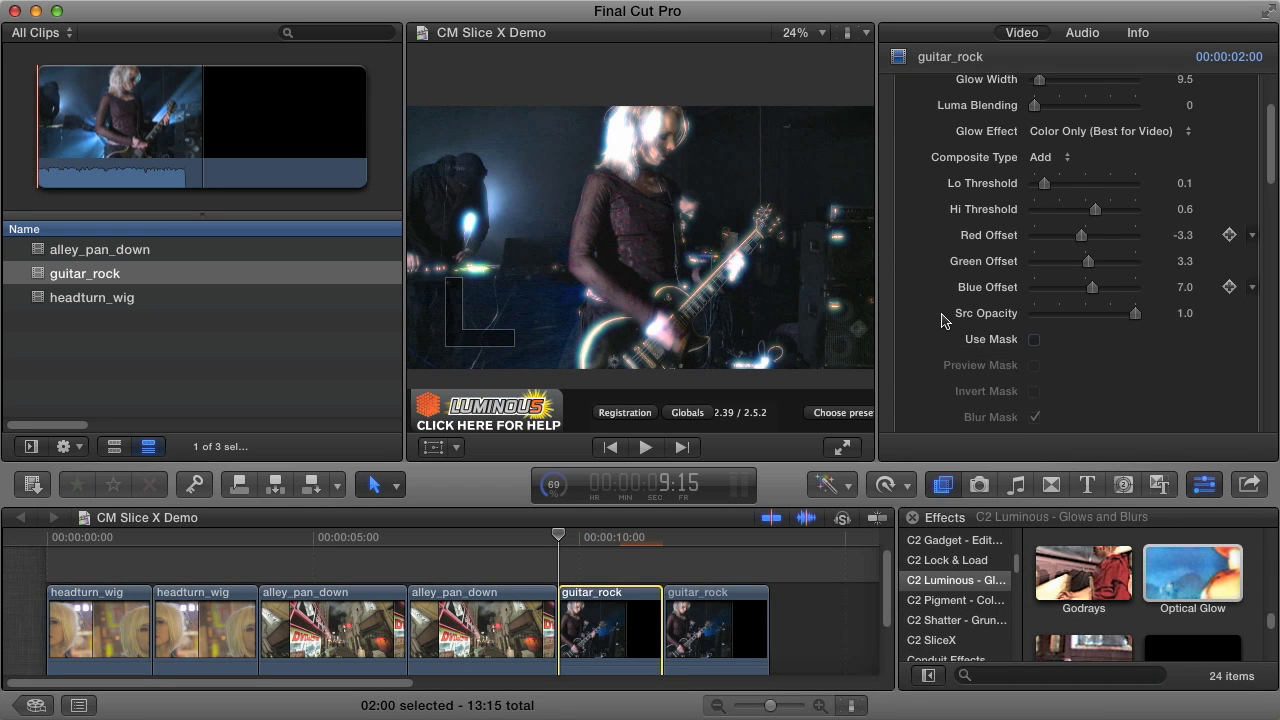
Step: Turn on Use Mask for Optical Glow and draw a first curved mask shape on the guitar
left_click(1034, 246)
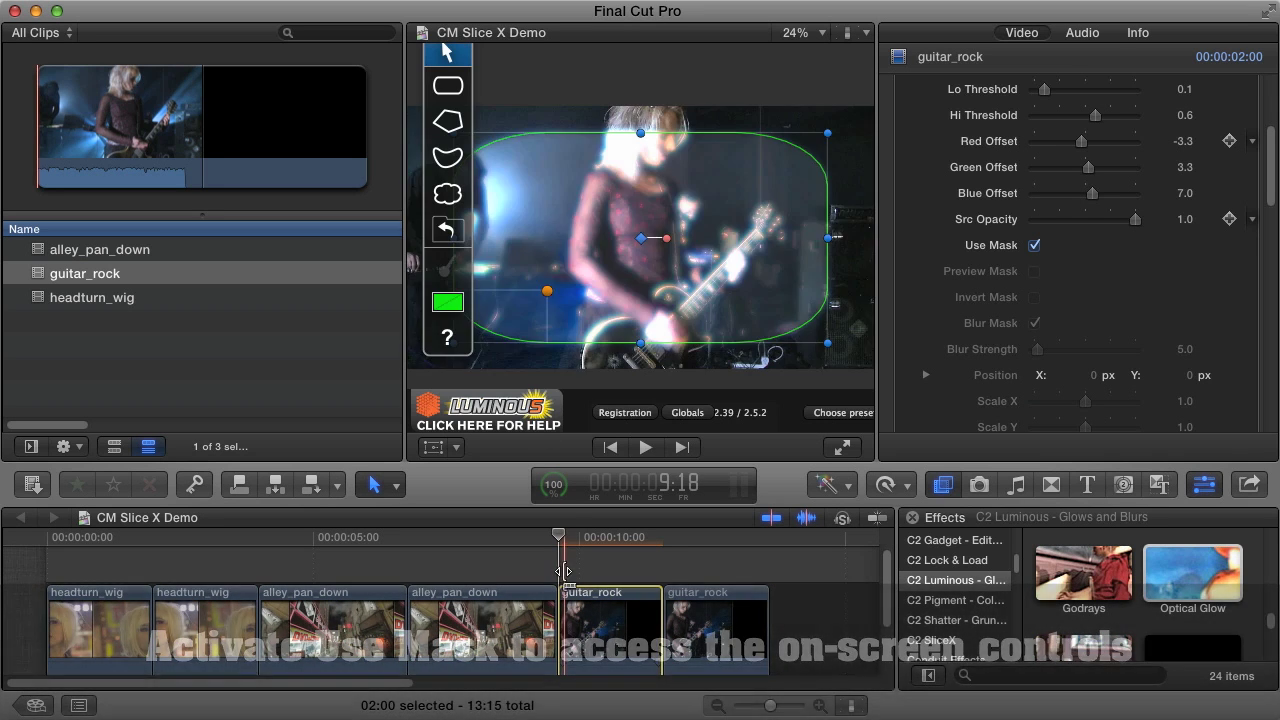
left_click(449, 158)
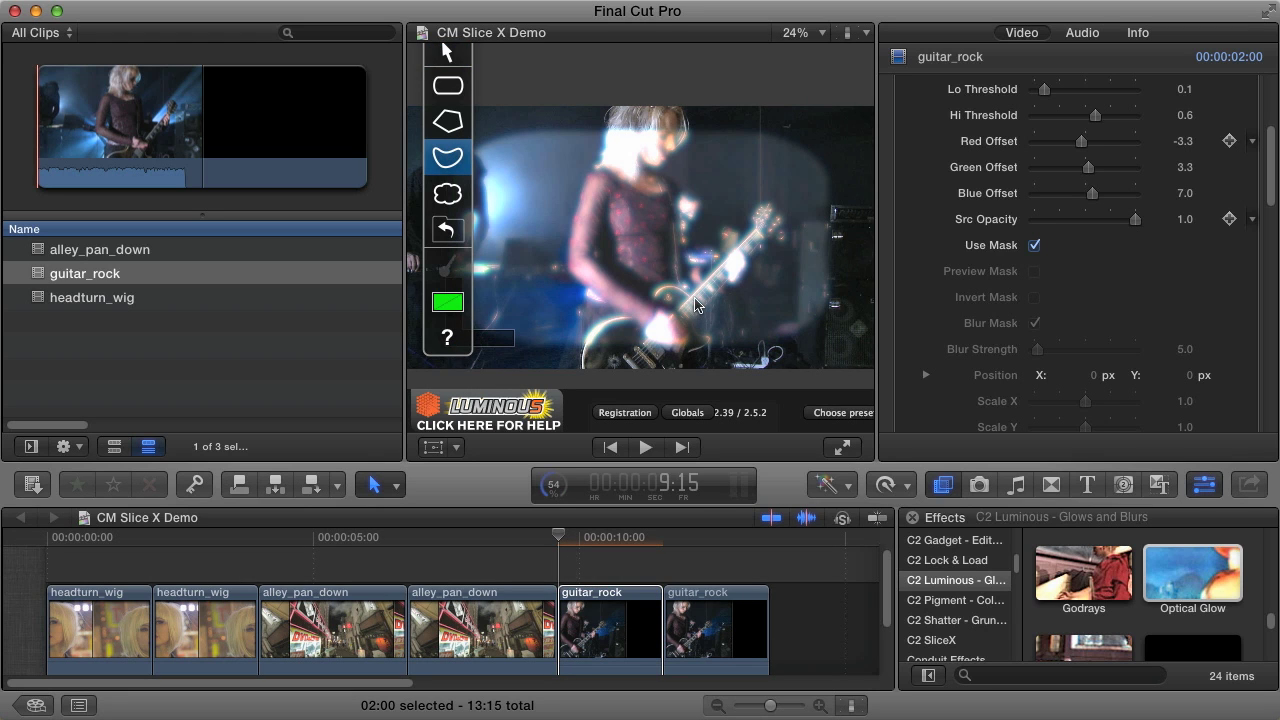
left_click(640, 264)
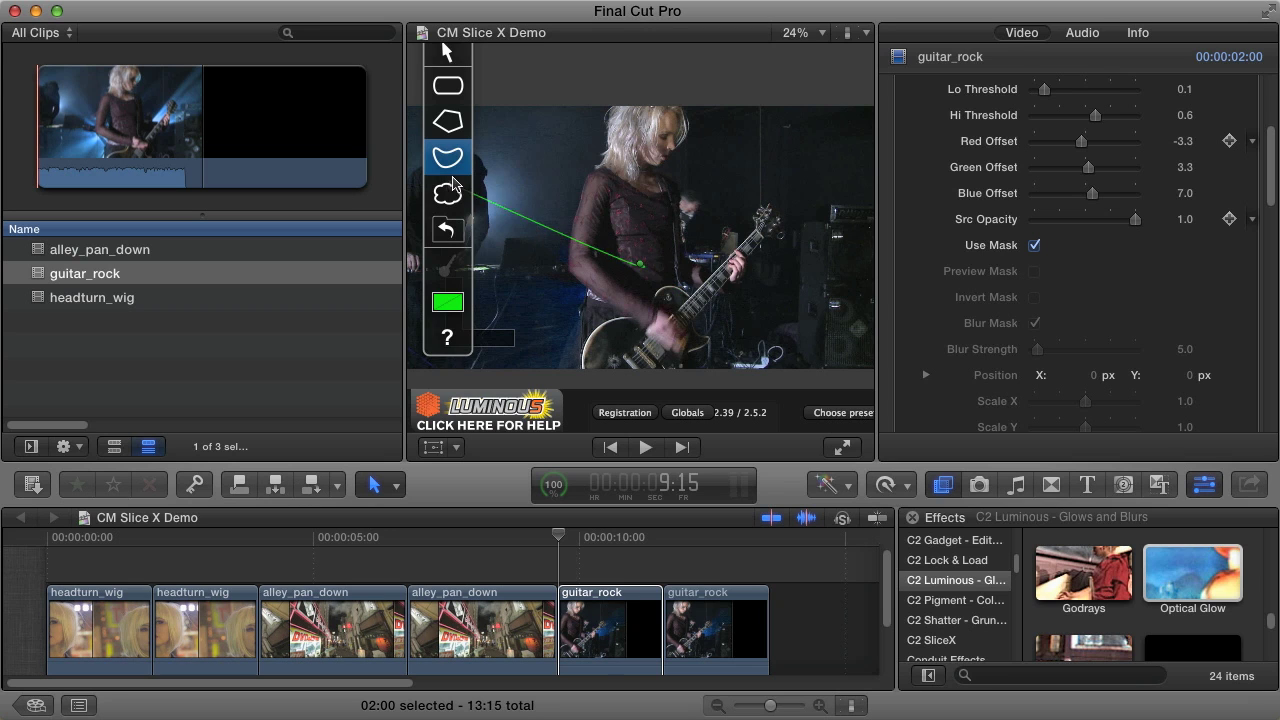
left_click(580, 251)
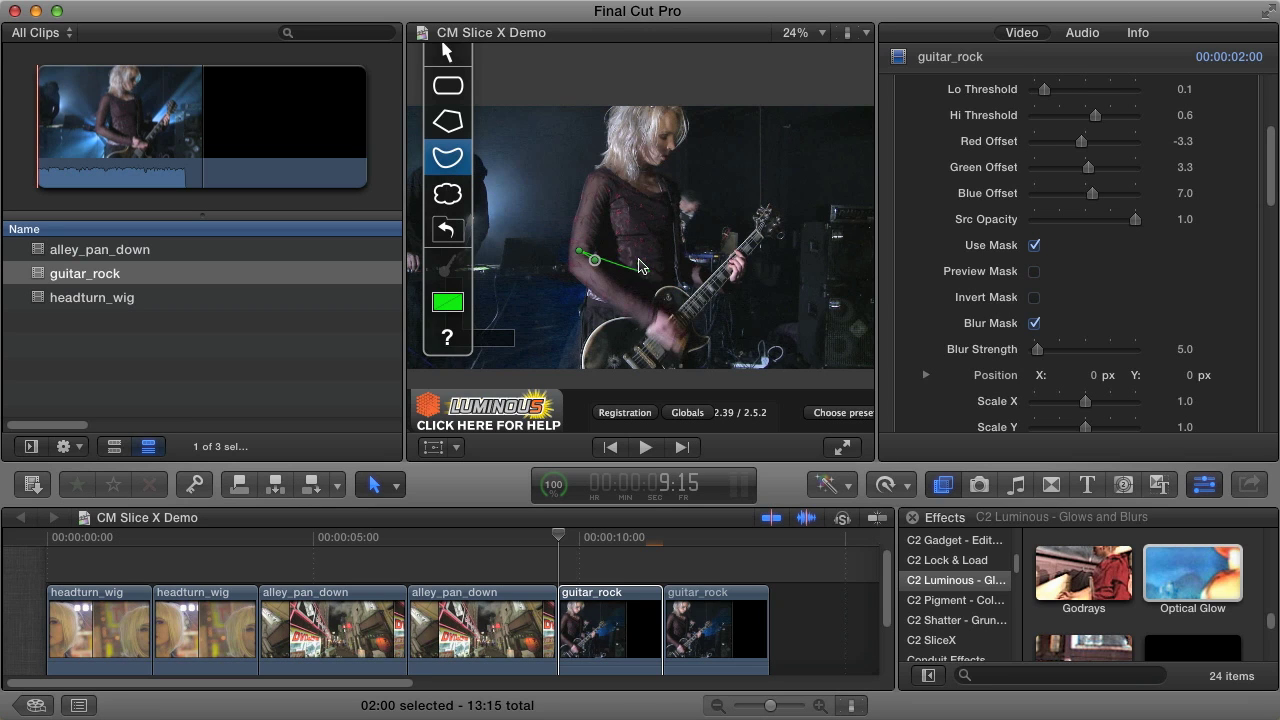
left_click(640, 264)
Step: Draw a new curved mask outline enclosing the guitar body, zooming the viewer out and back in
left_click(453, 158)
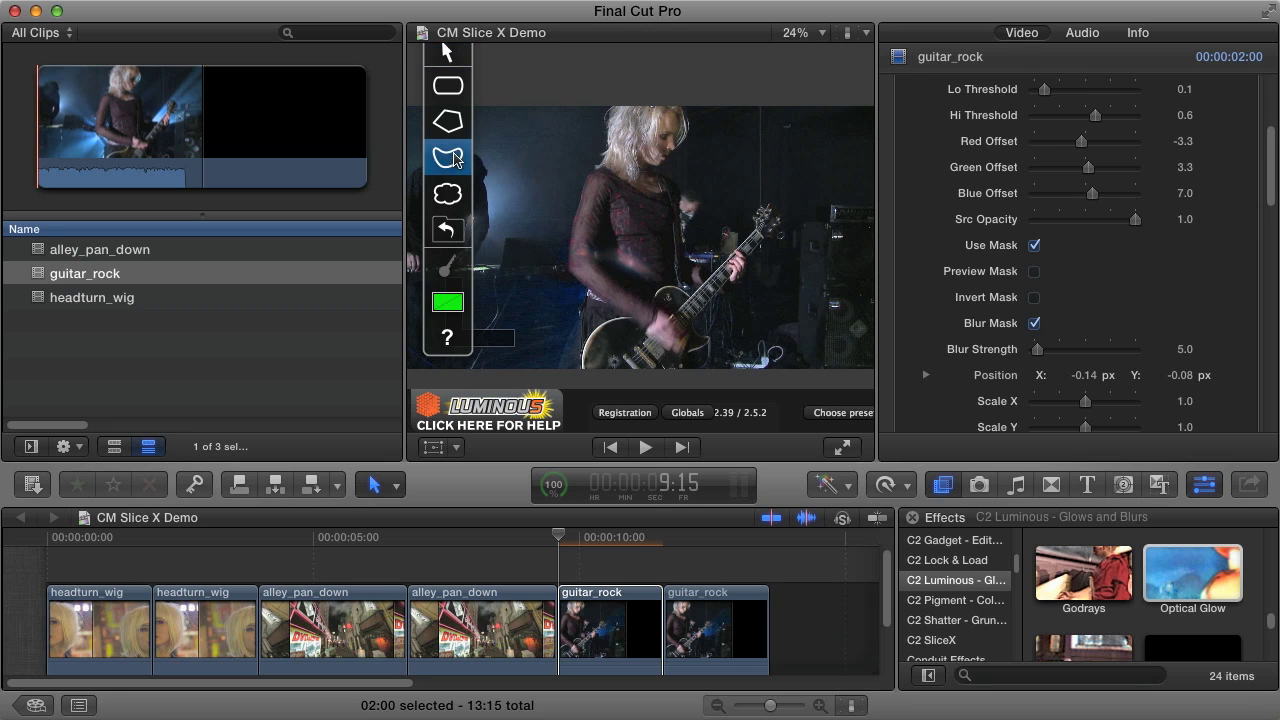
left_click(698, 304)
left_click(647, 317)
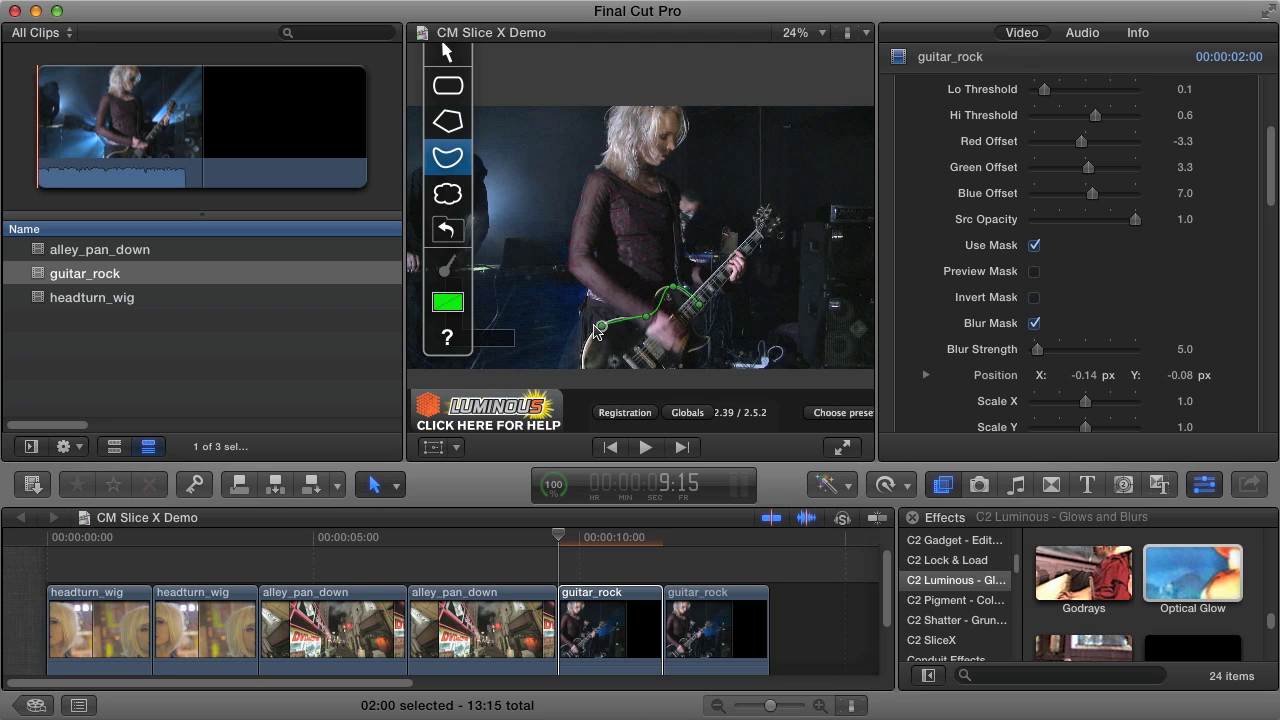
left_click(586, 345)
key("super+minus")
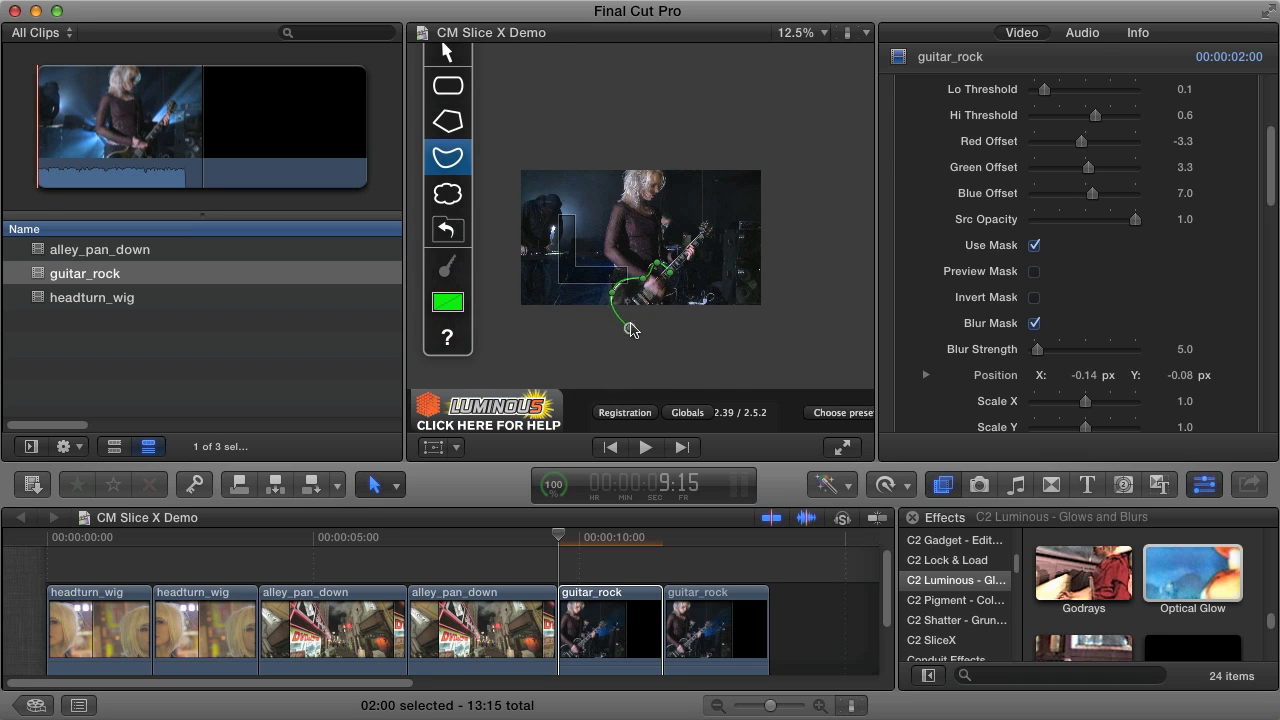
left_click(632, 322)
left_click(665, 318)
left_click(671, 309)
left_click(658, 268)
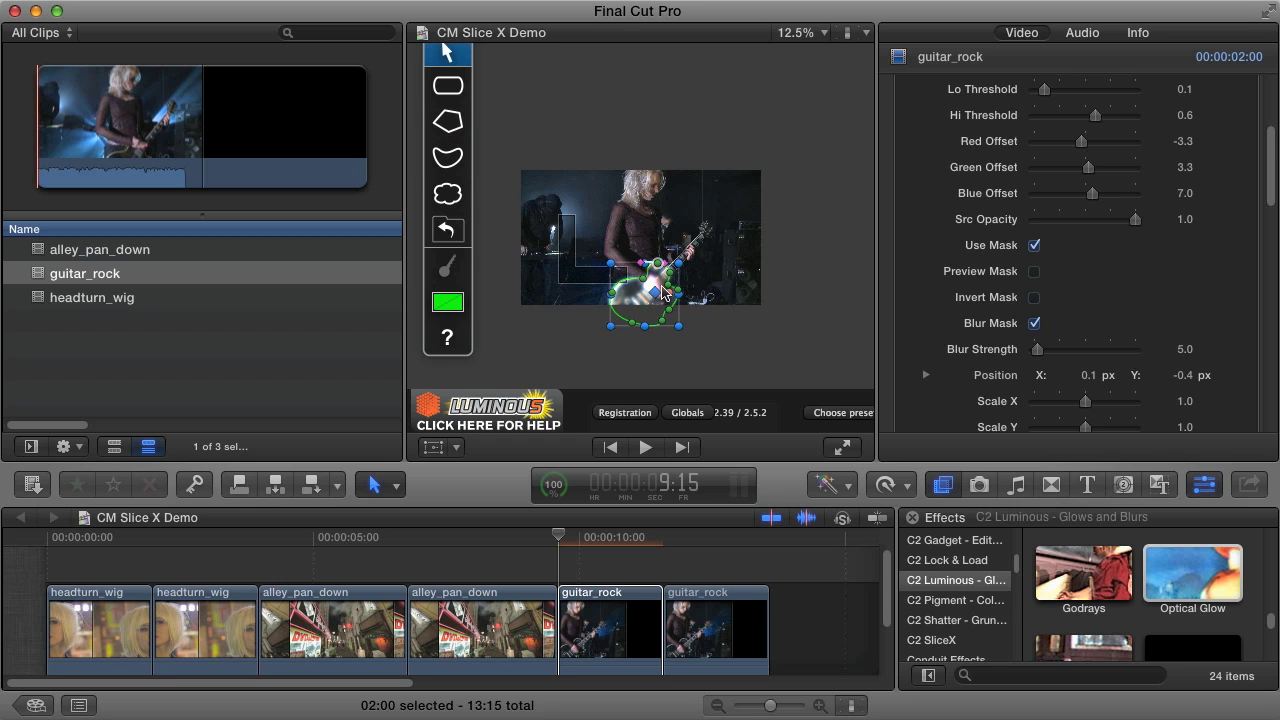
key("super+equal")
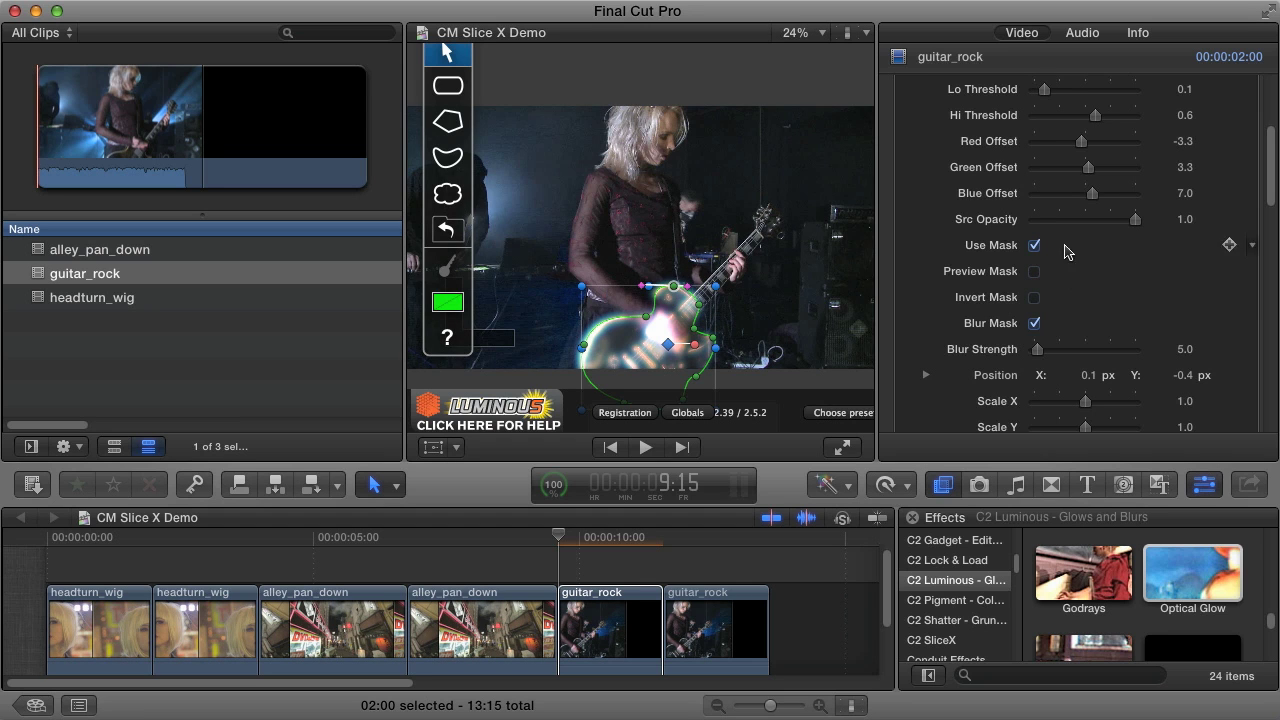
Step: Raise the mask's Blur Strength to 34 and select all mask points with the Move Shape tool
scroll(1073, 222, "up", 5)
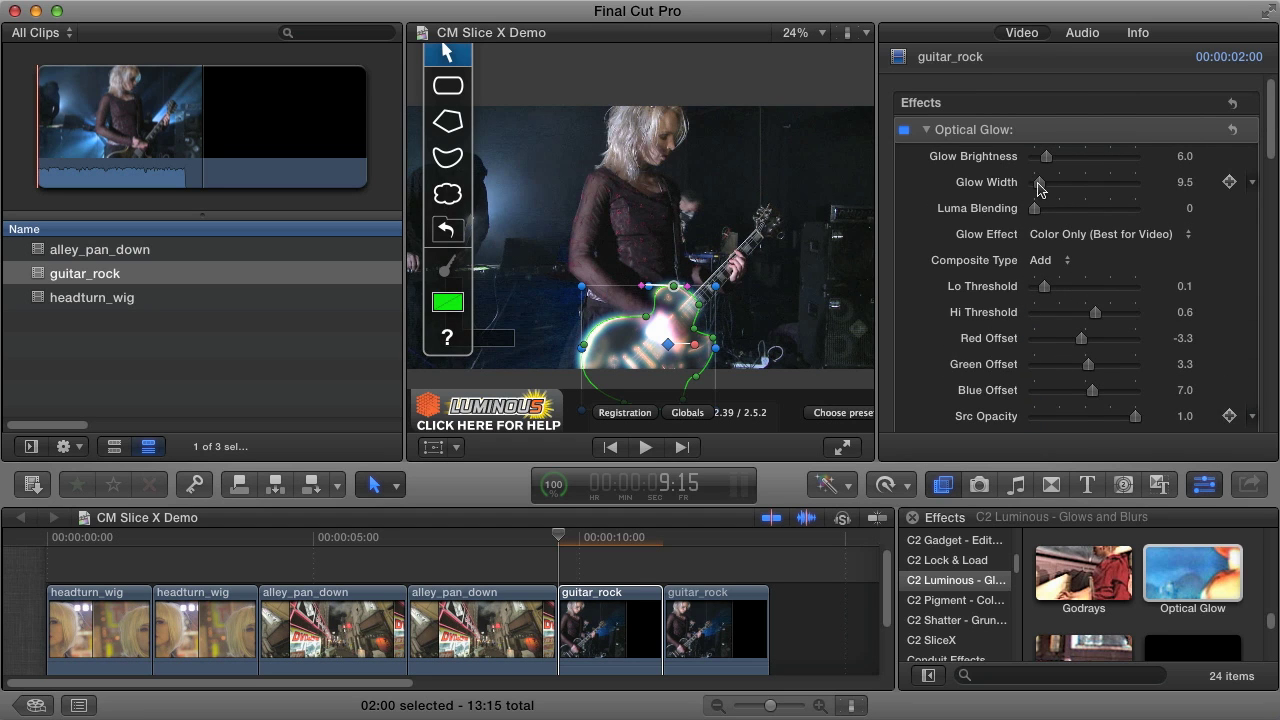
scroll(1055, 320, "down", 10)
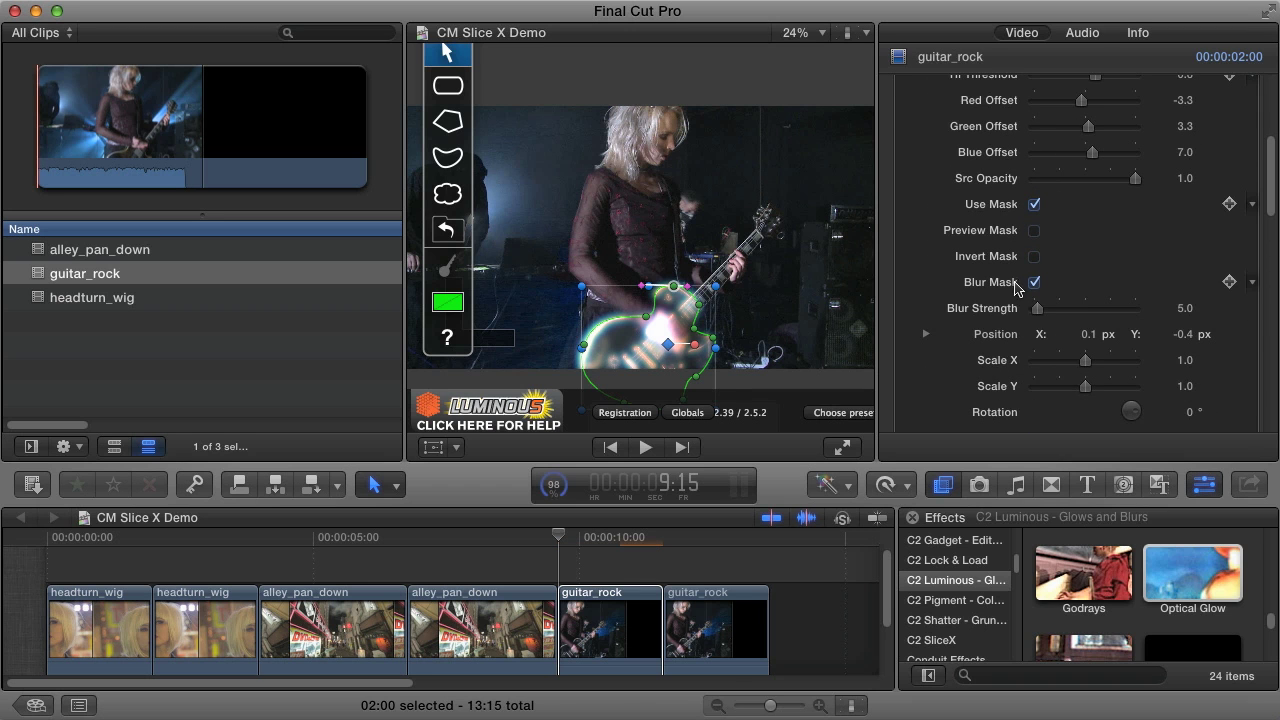
mouse_move(1039, 309)
left_mouse_down()
mouse_move(1076, 310)
mouse_move(1058, 315)
left_mouse_up()
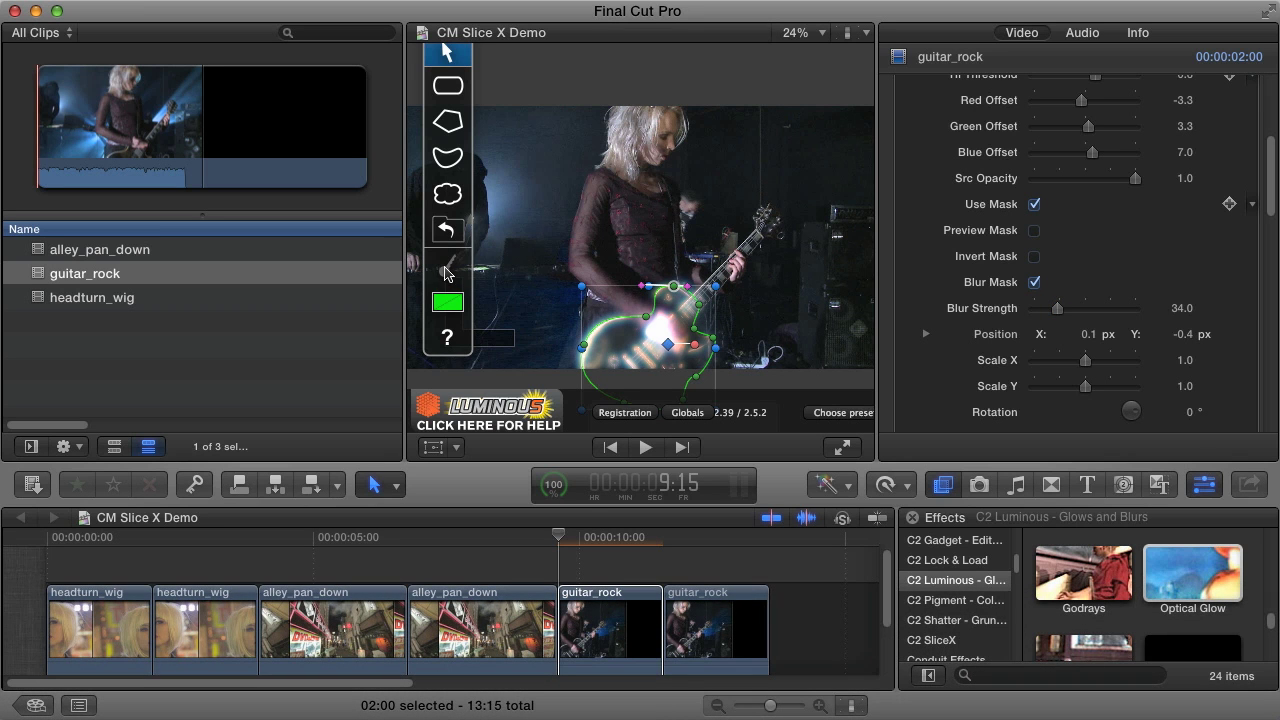
left_click(447, 268)
left_click(646, 317)
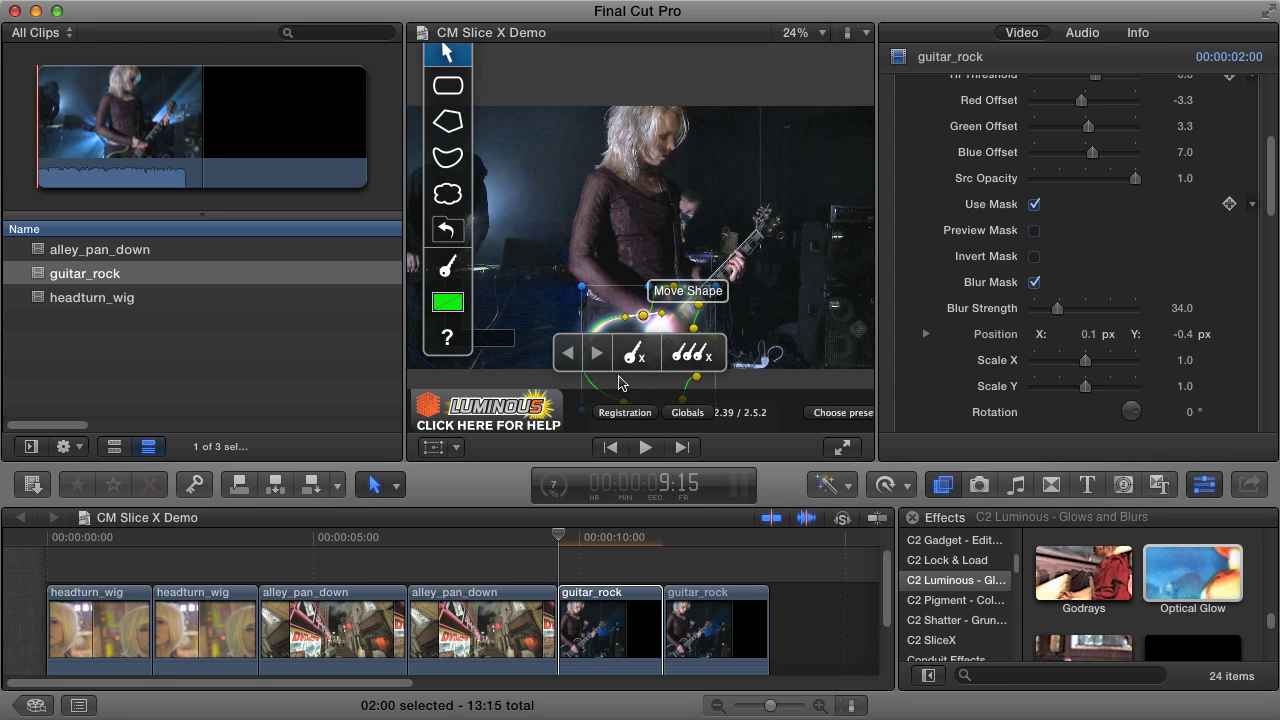
Step: At 9:24 on guitar_rock, drag the mask points to fit over the guitar body
left_click(575, 600)
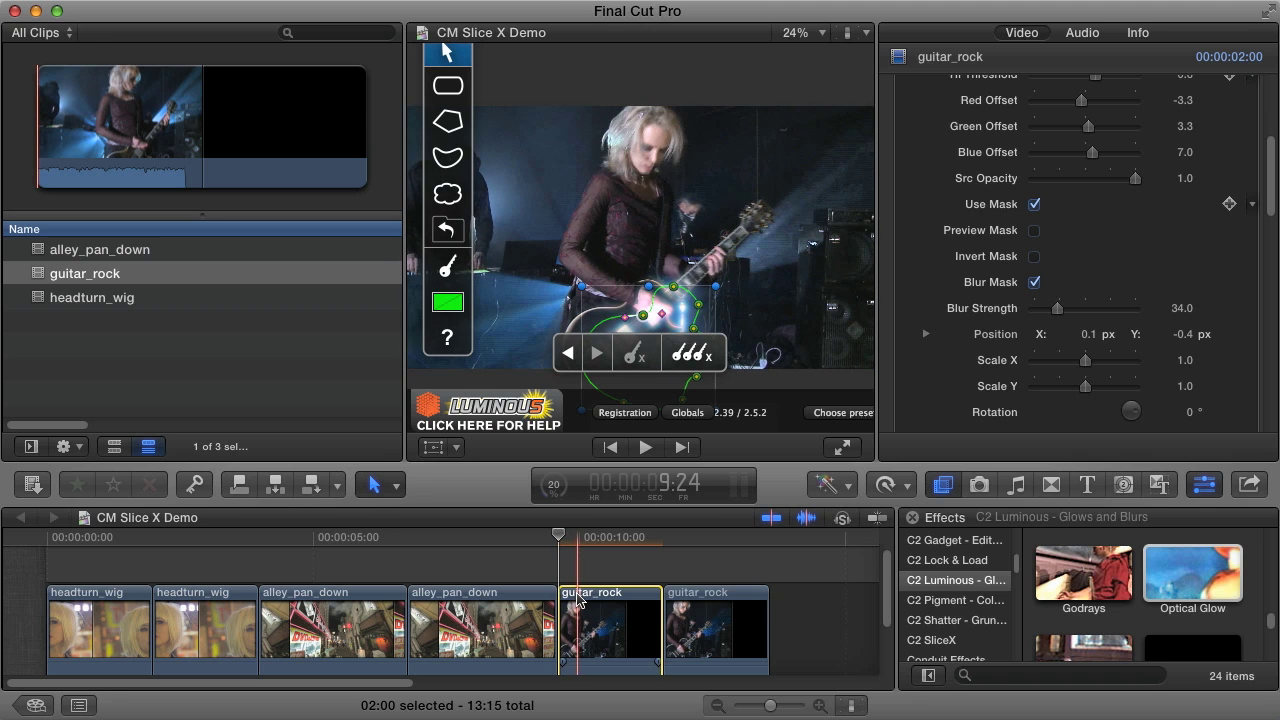
left_click(579, 600)
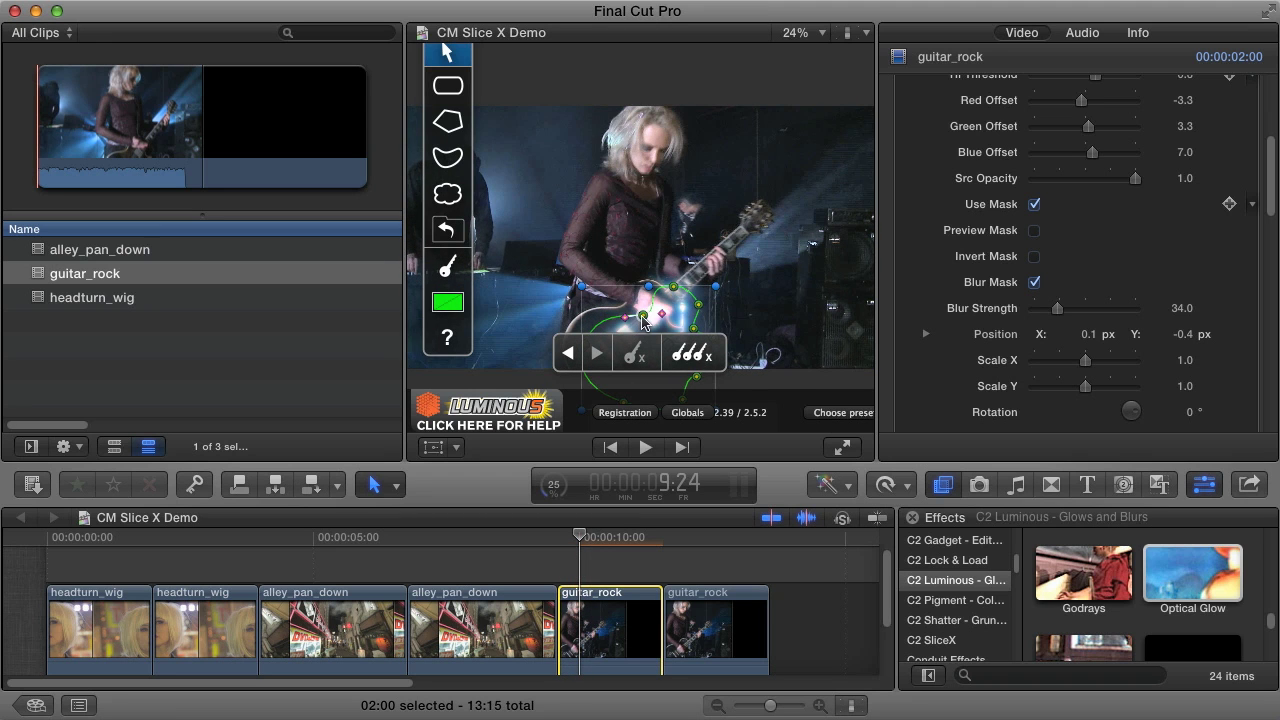
left_click_drag(644, 317, 676, 305)
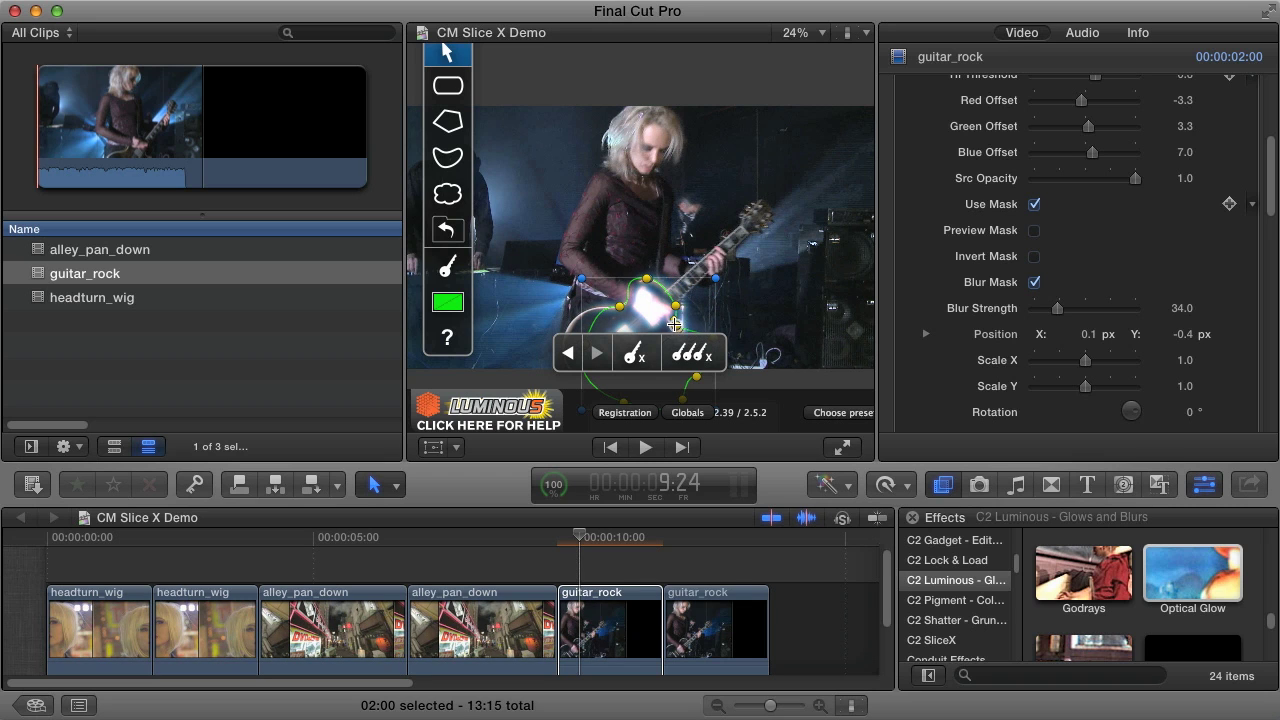
left_click_drag(603, 350, 727, 68)
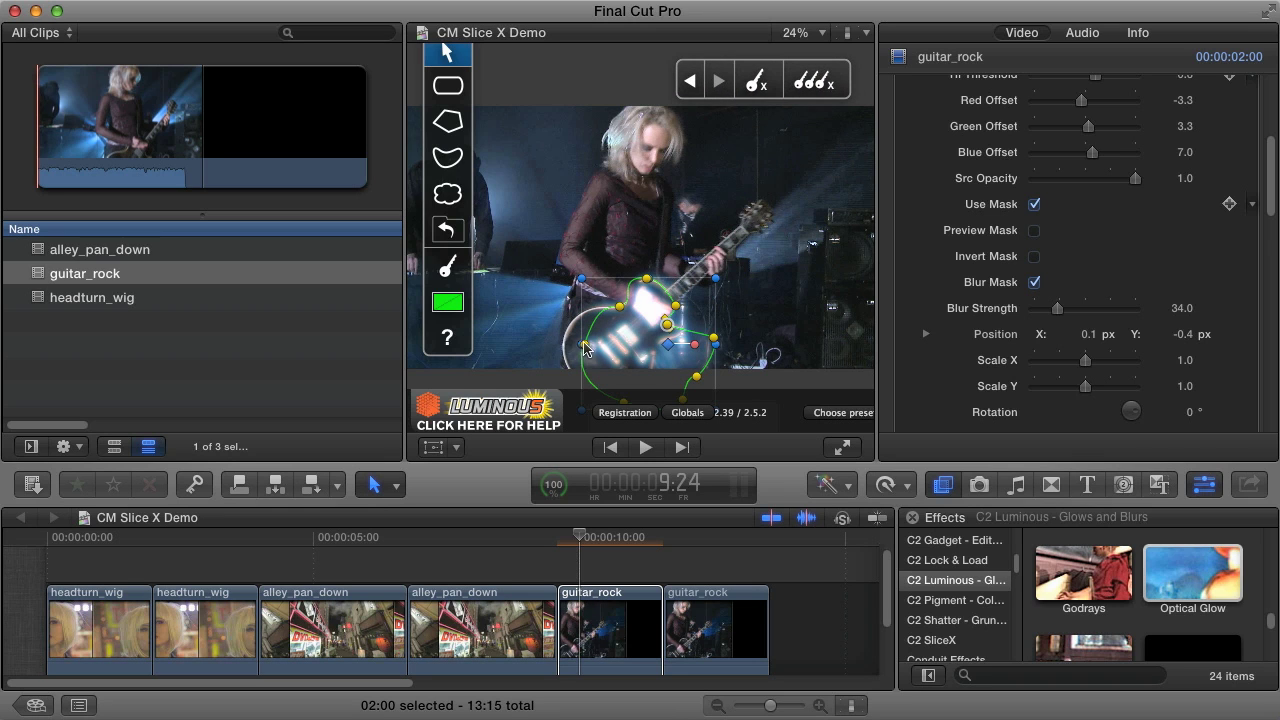
left_click_drag(584, 344, 566, 340)
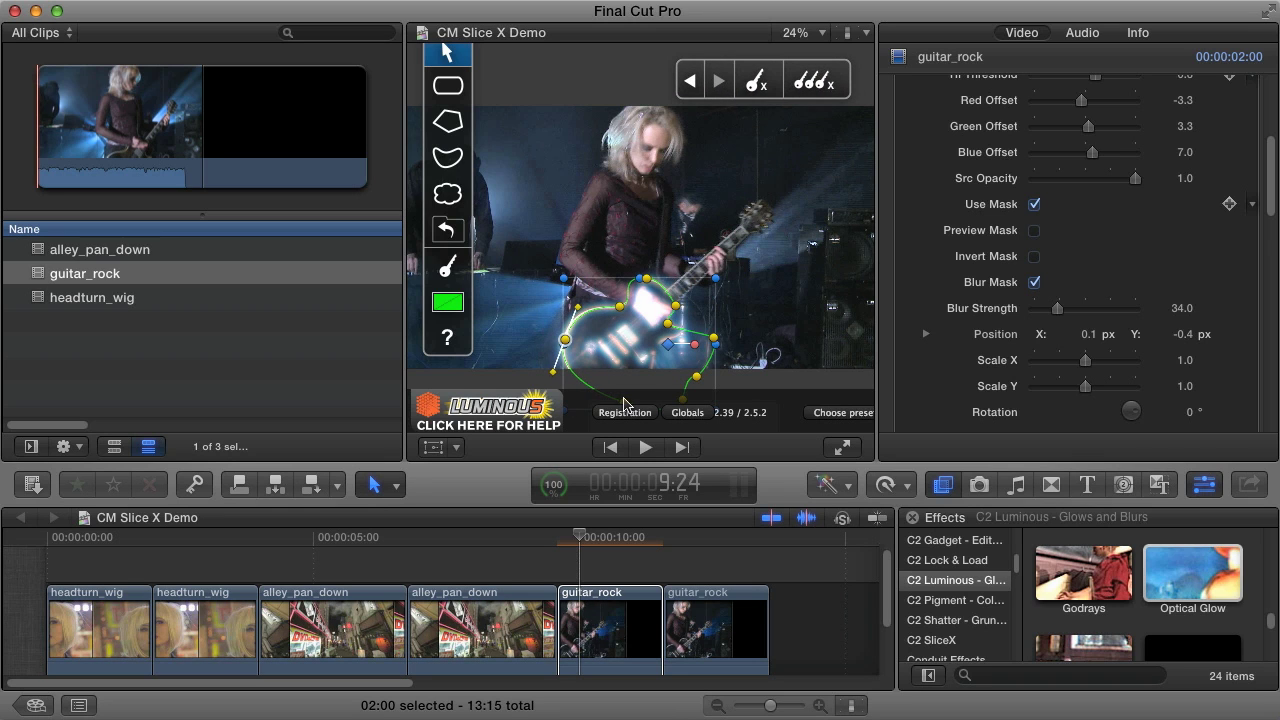
key("super+minus")
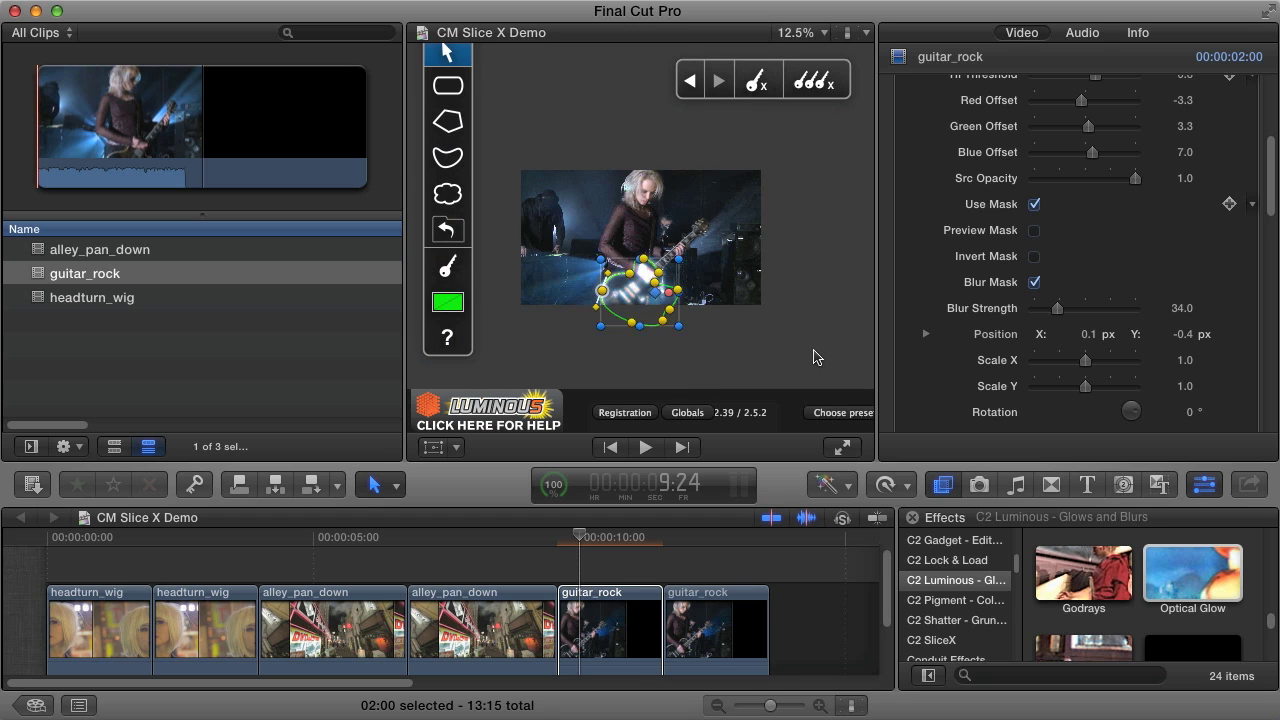
left_click_drag(631, 326, 663, 287)
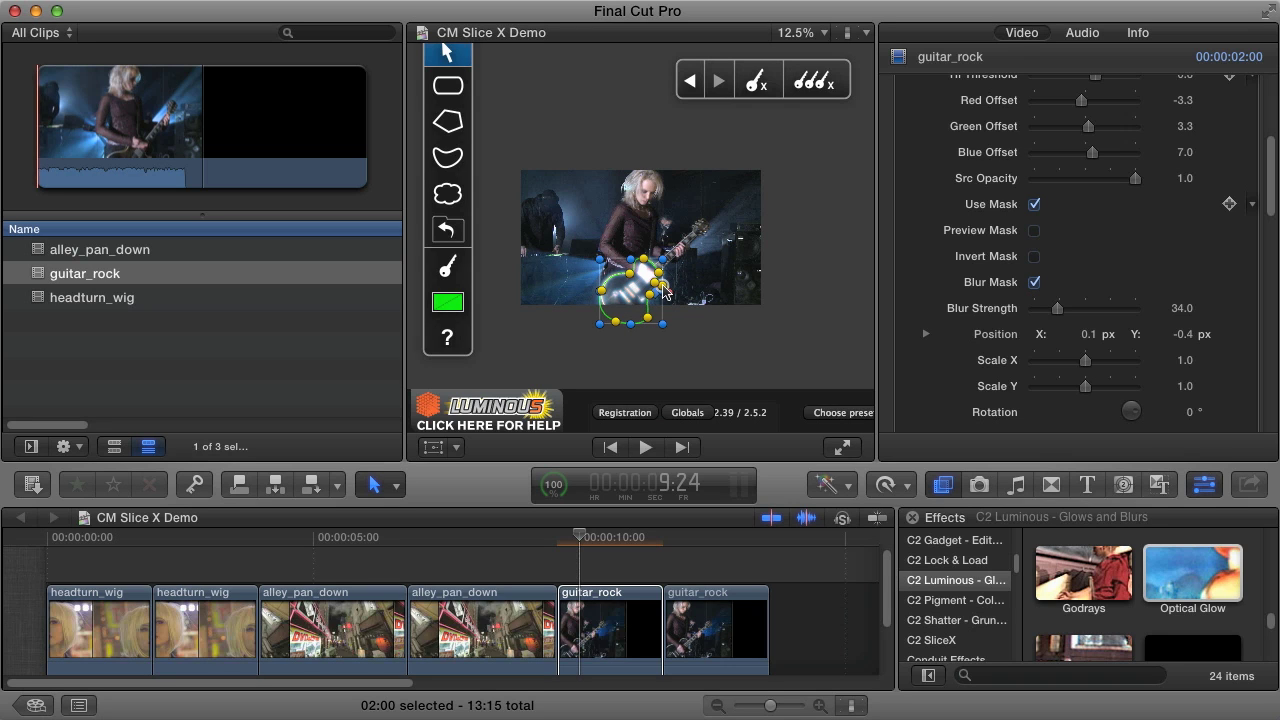
Step: Advance to 10:09 and reshape the mask curve around the guitar again
key("space")
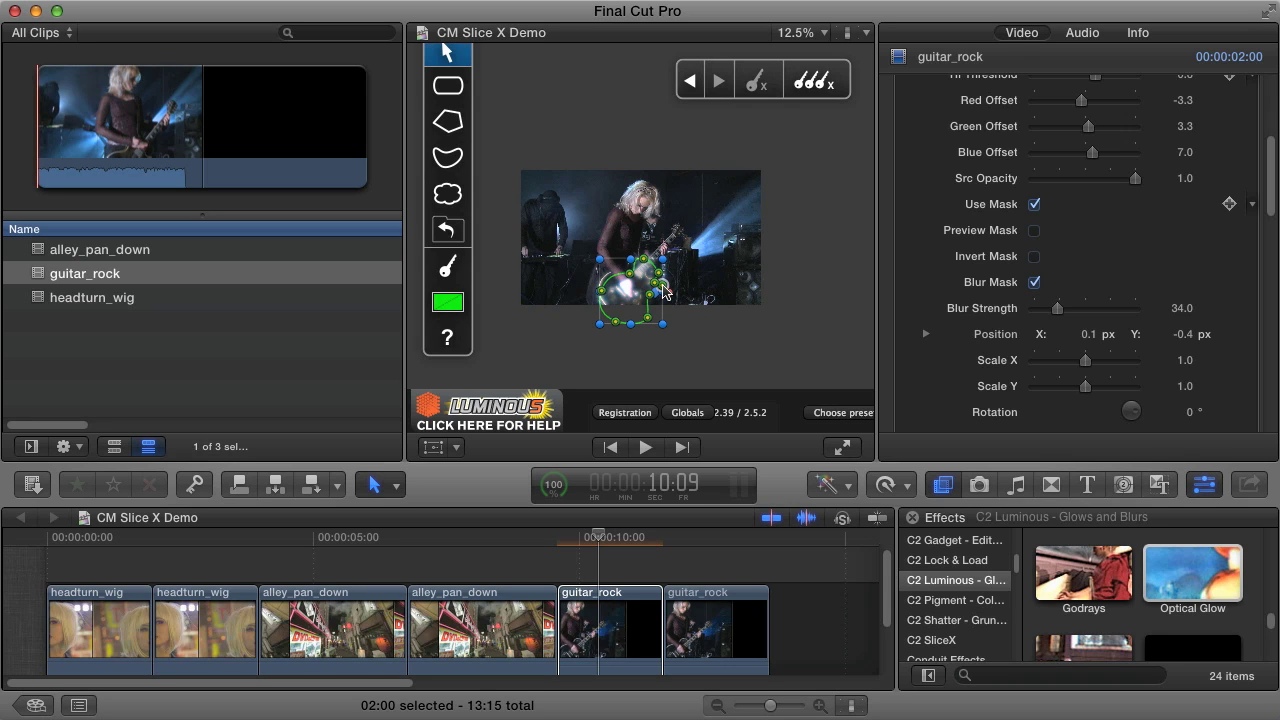
left_click(600, 290)
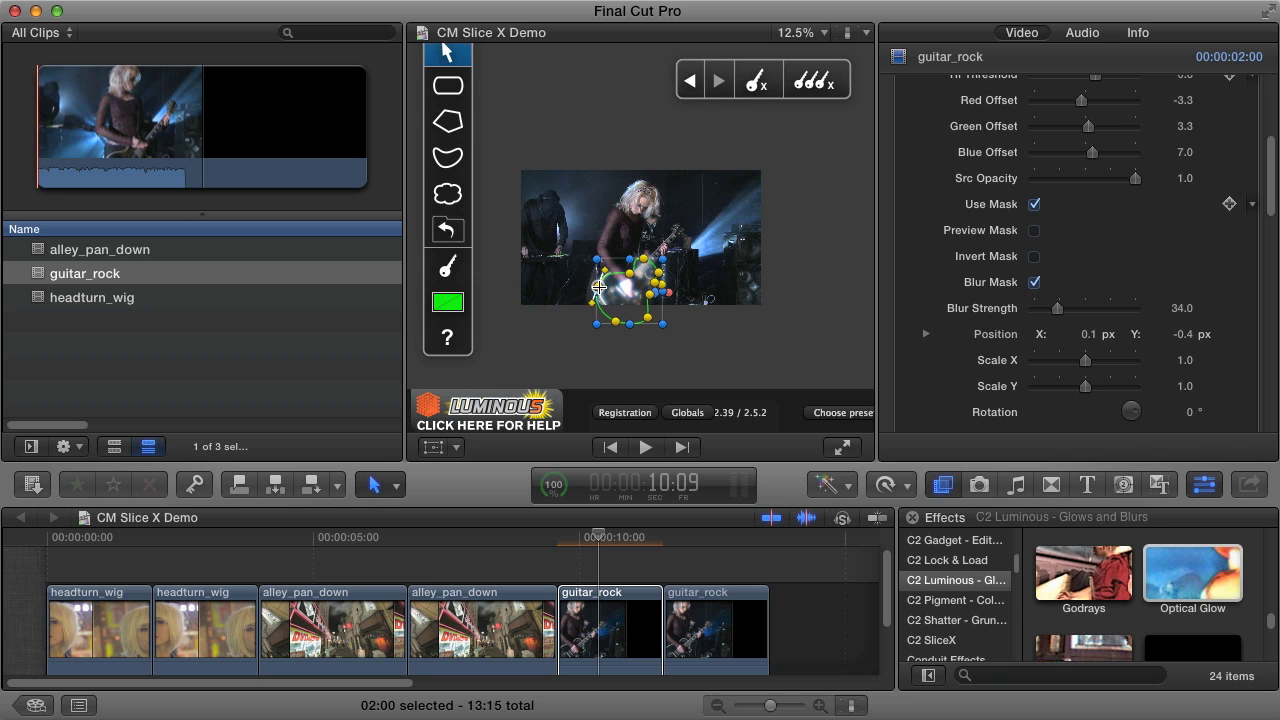
left_click_drag(620, 286, 611, 318)
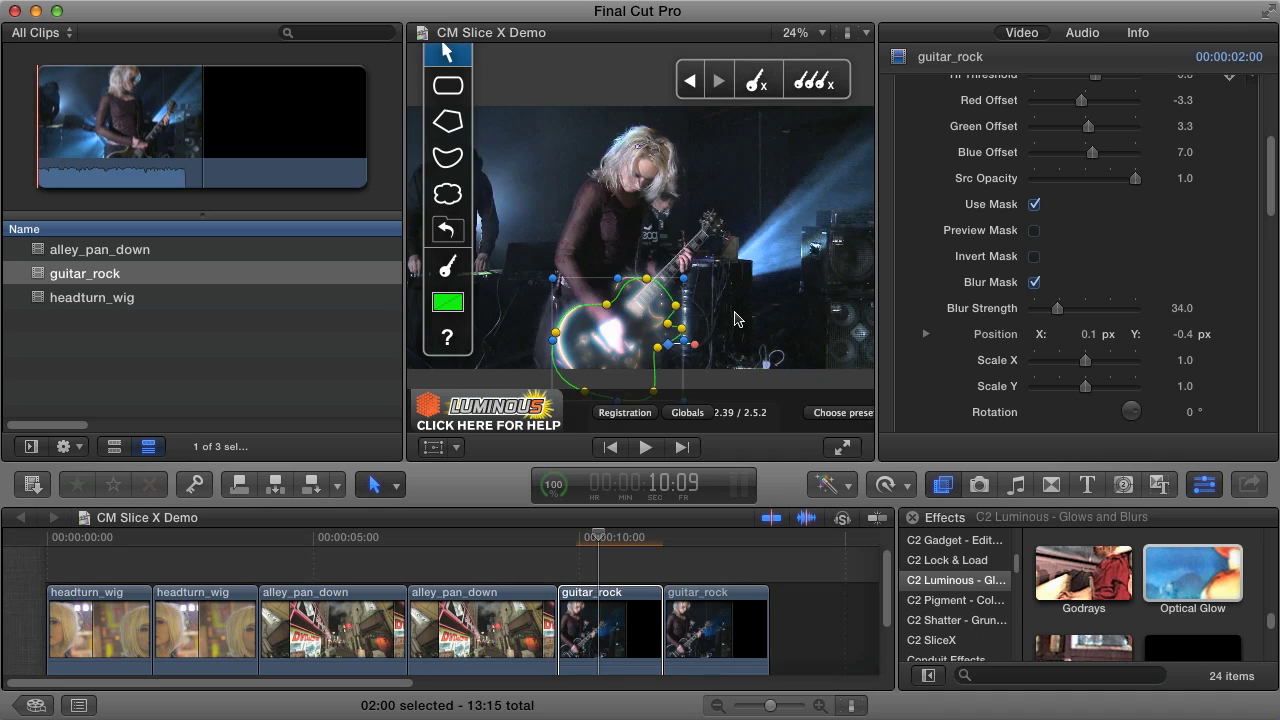
Step: Play back the glow, then drag mask points left over the guitar at 11:01
key("super+4")
key("space")
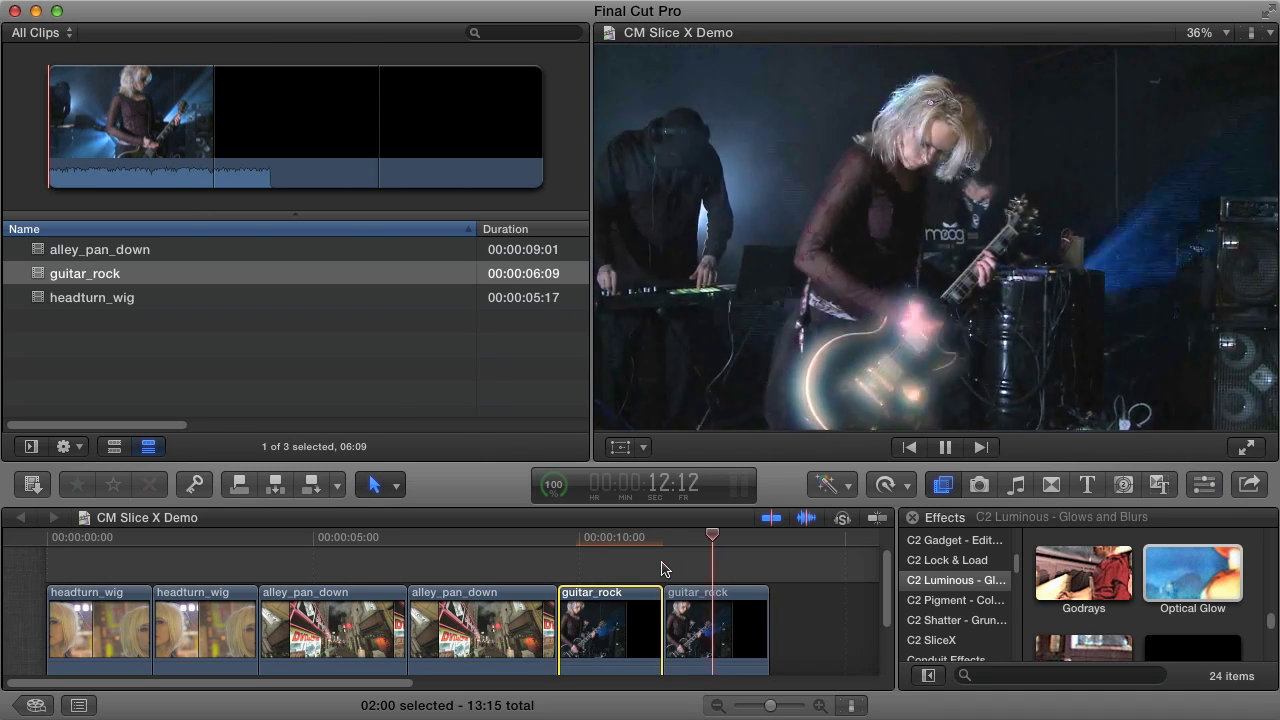
key("space")
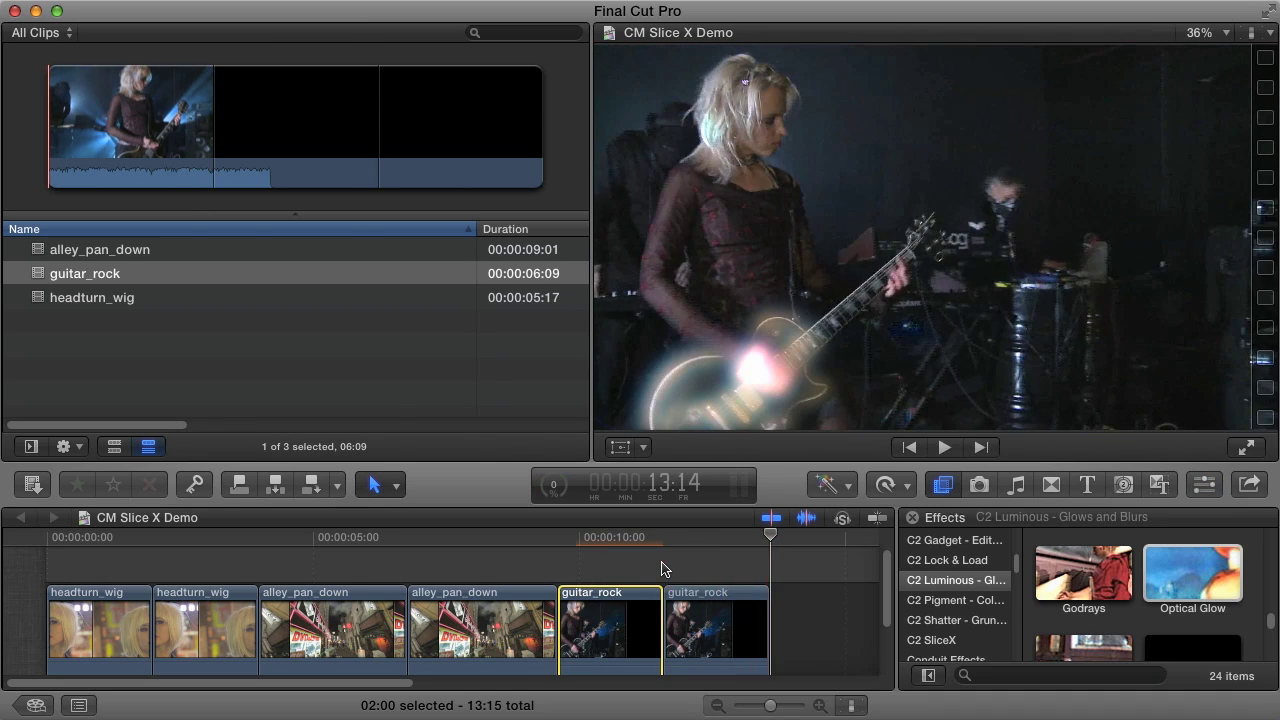
left_click(664, 569)
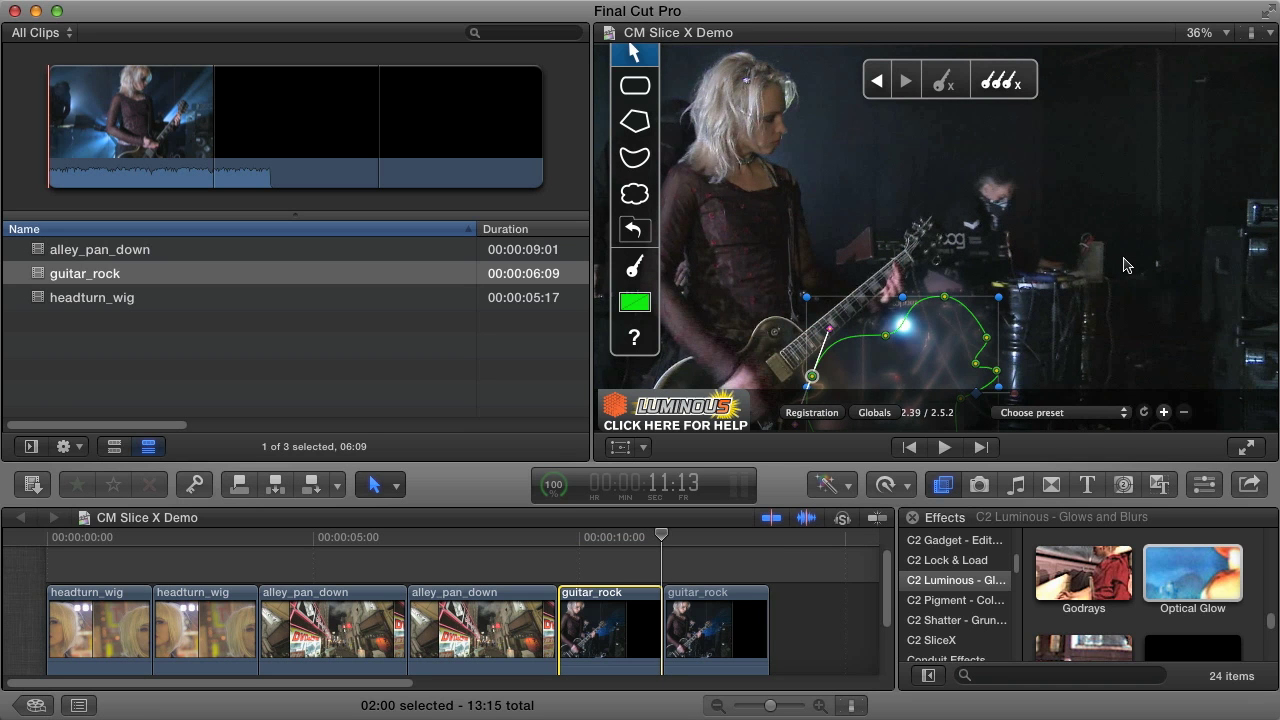
key("Left")
key("Left")
key("Left")
key("Left")
key("Left")
key("Left")
key("Left")
key("Left")
key("Left")
key("Left")
key("Left")
key("Left")
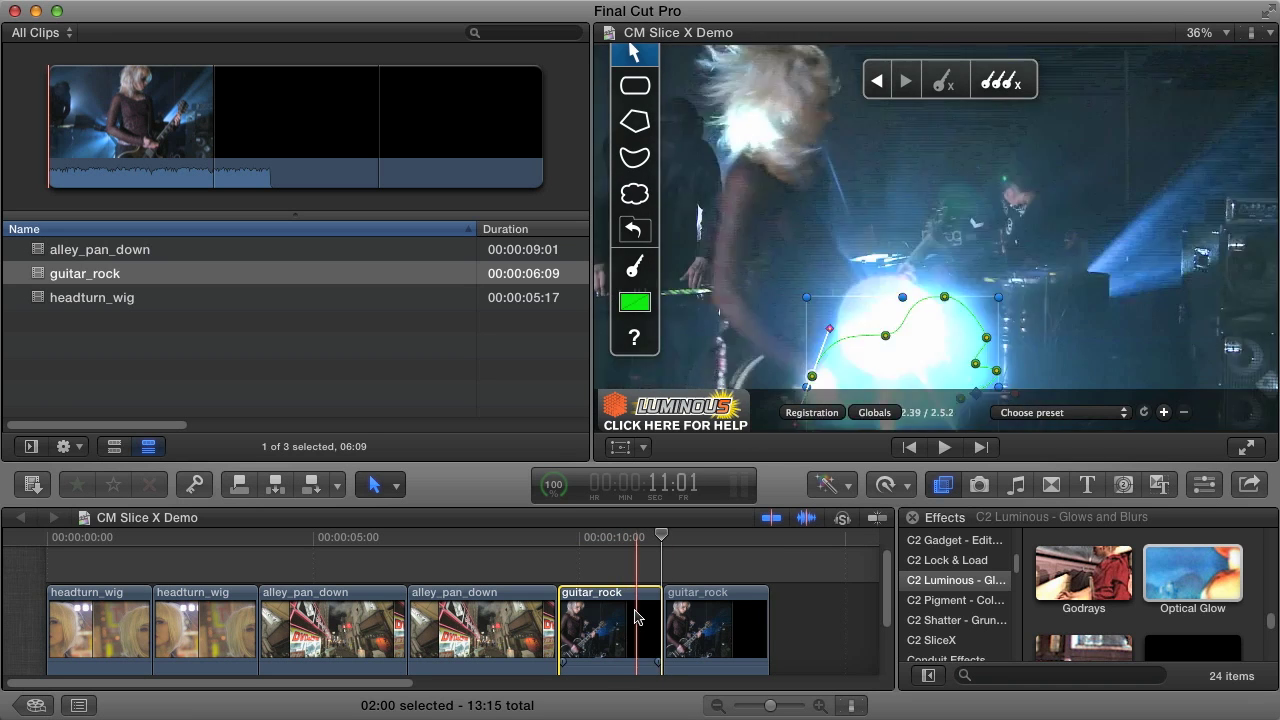
left_click_drag(813, 380, 716, 378)
left_click_drag(884, 338, 754, 357)
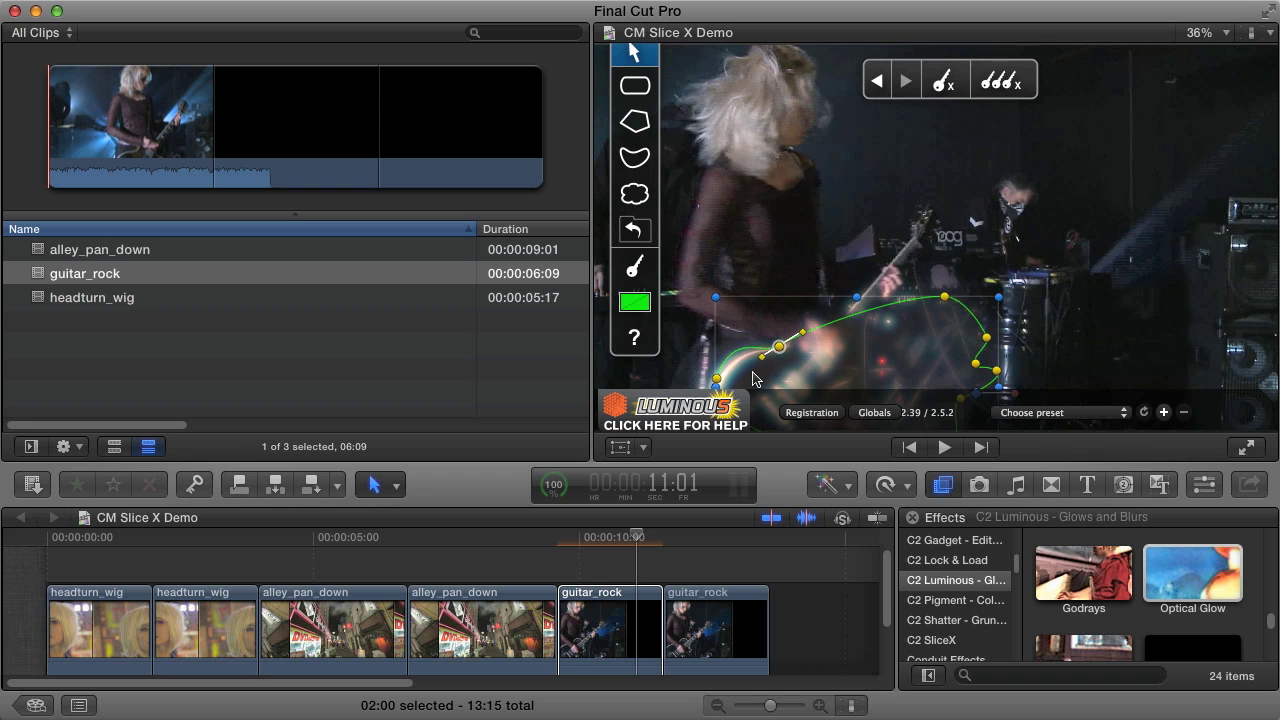
Step: Delete the 11:01 mask keyframe, return to 10:09, and add a nudged top-edge point
left_click(945, 87)
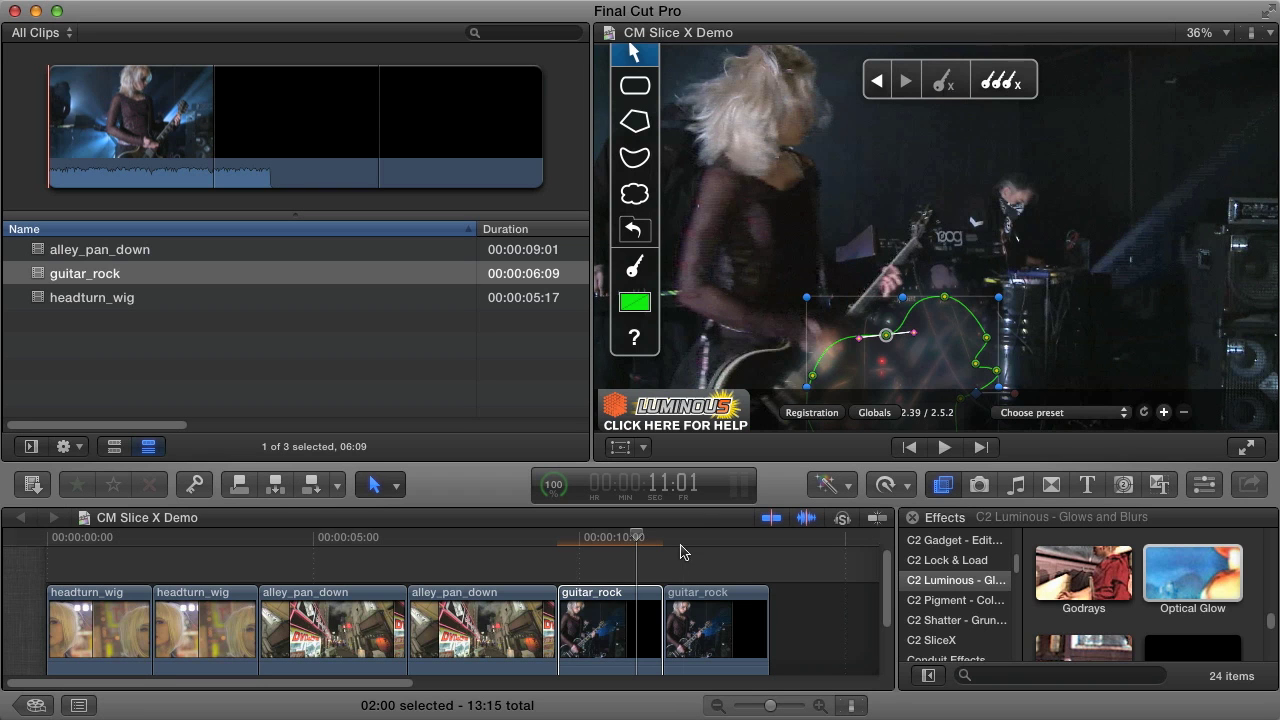
left_click(877, 84)
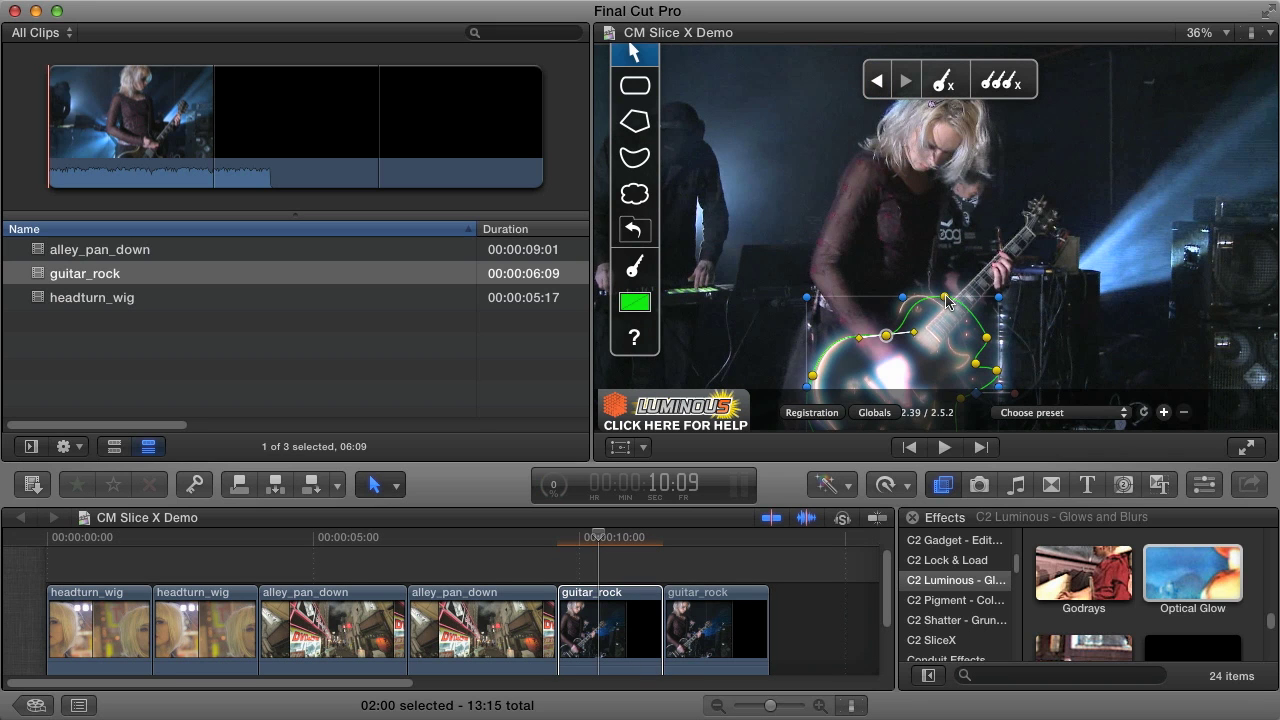
left_click(916, 298)
left_click_drag(916, 298, 923, 299)
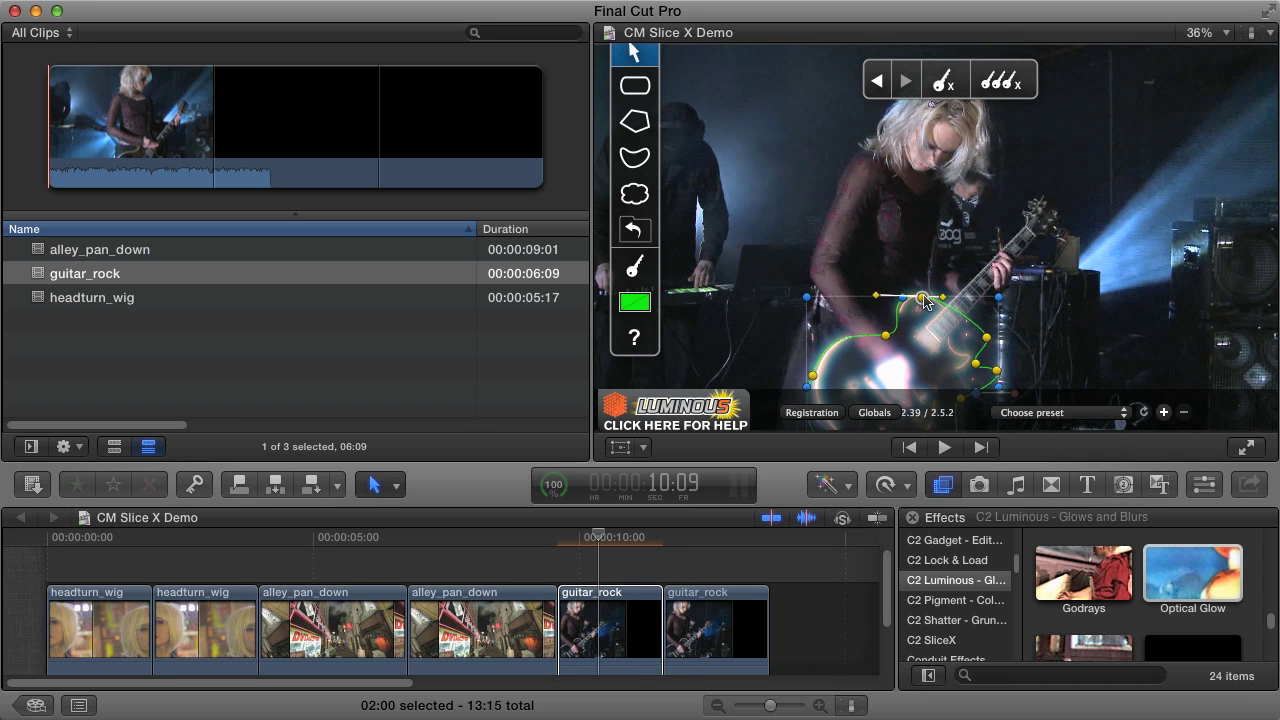